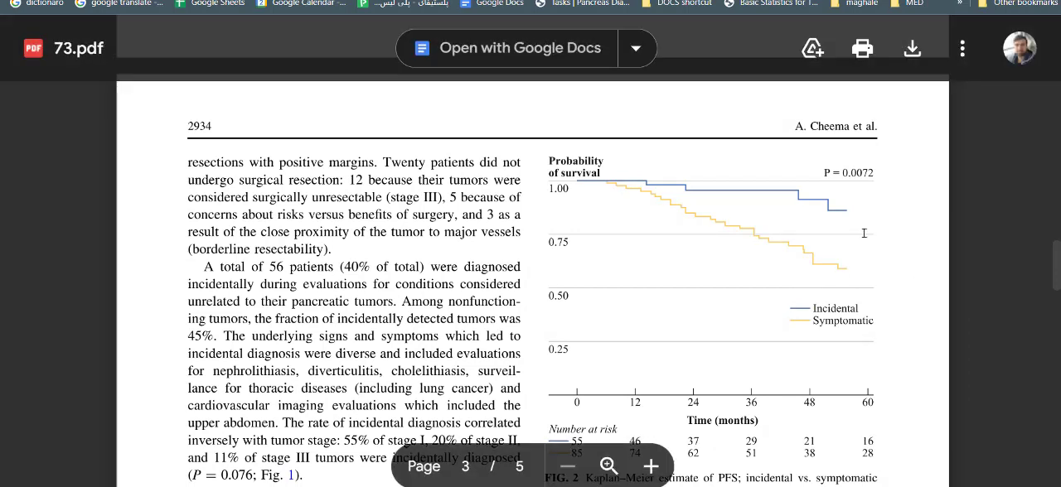
Step: Look through the Kaplan–Meier paper and the PMC article on time-to-event methods down to its supplementary HR calculations spreadsheet
{"action": "scroll", "coordinate": [656, 285], "scroll_direction": "down", "scroll_amount": 3}
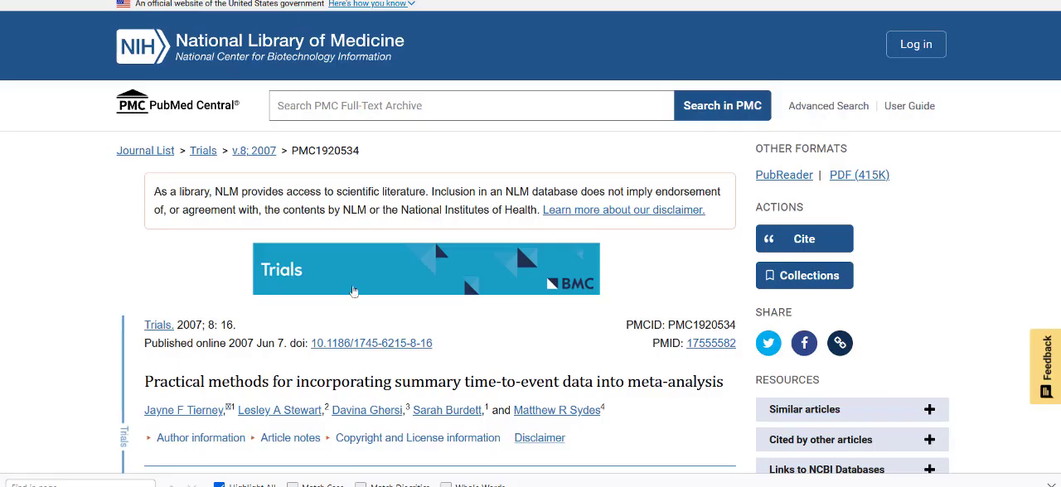
{"action": "left_click_drag", "start_coordinate": [131, 388], "coordinate": [311, 367]}
{"action": "left_click", "coordinate": [312, 368]}
{"action": "scroll", "coordinate": [467, 322], "scroll_direction": "down", "scroll_amount": 2}
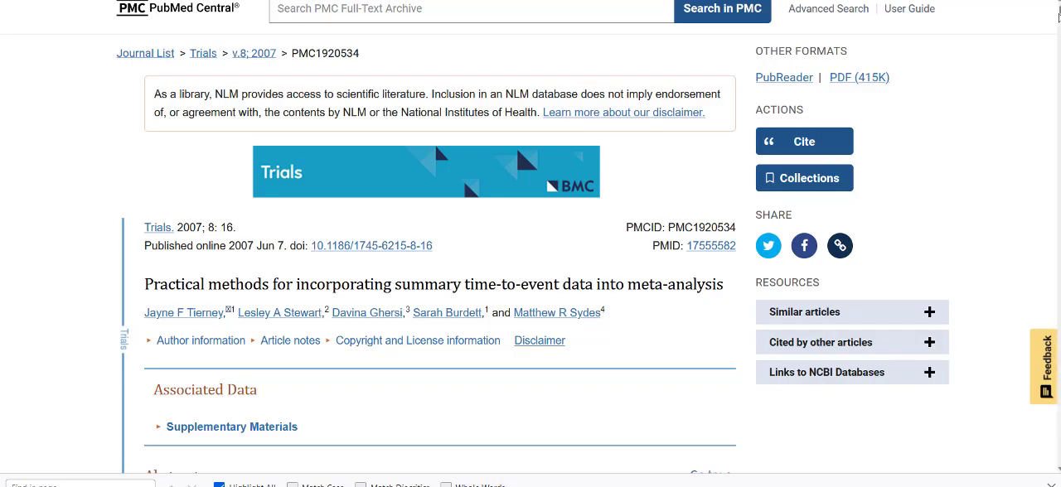
{"action": "left_click_drag", "start_coordinate": [1057, 52], "coordinate": [1033, 192]}
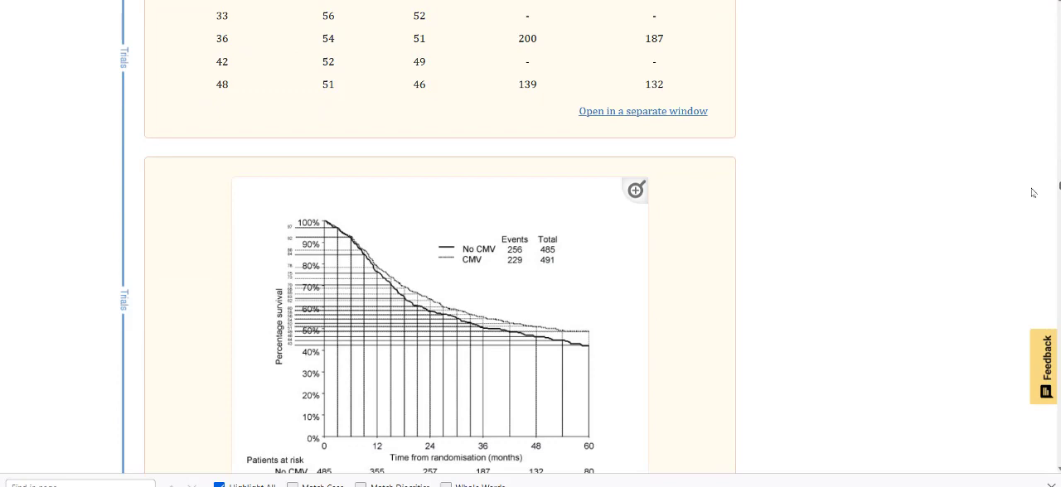
{"action": "left_click_drag", "start_coordinate": [1033, 192], "coordinate": [1028, 194]}
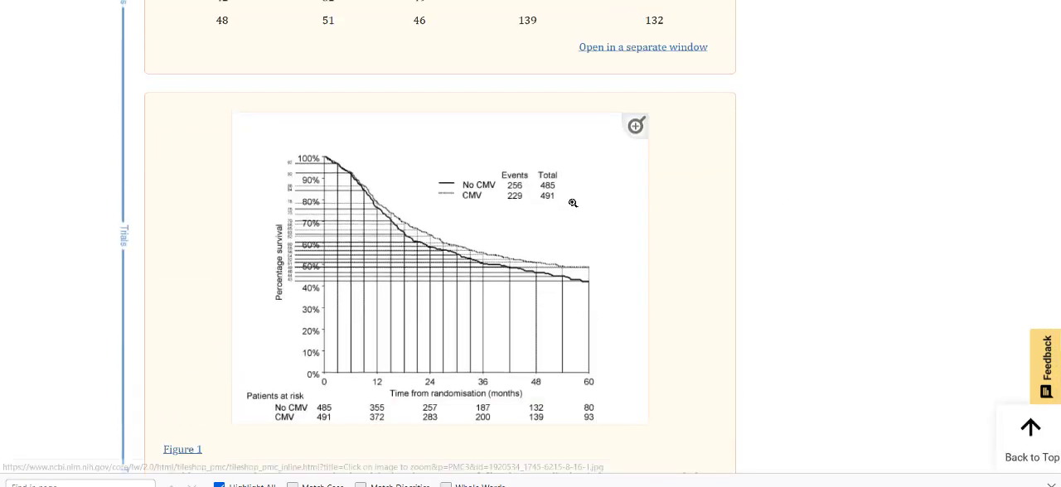
{"action": "scroll", "coordinate": [573, 204], "scroll_direction": "down", "scroll_amount": 10}
{"action": "scroll", "coordinate": [808, 193], "scroll_direction": "down", "scroll_amount": 12}
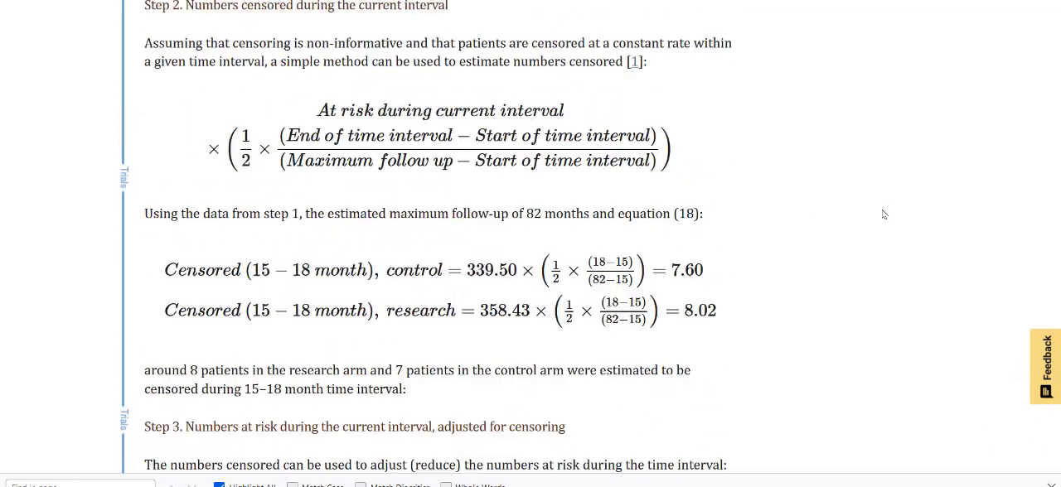
{"action": "scroll", "coordinate": [880, 312], "scroll_direction": "down", "scroll_amount": 13}
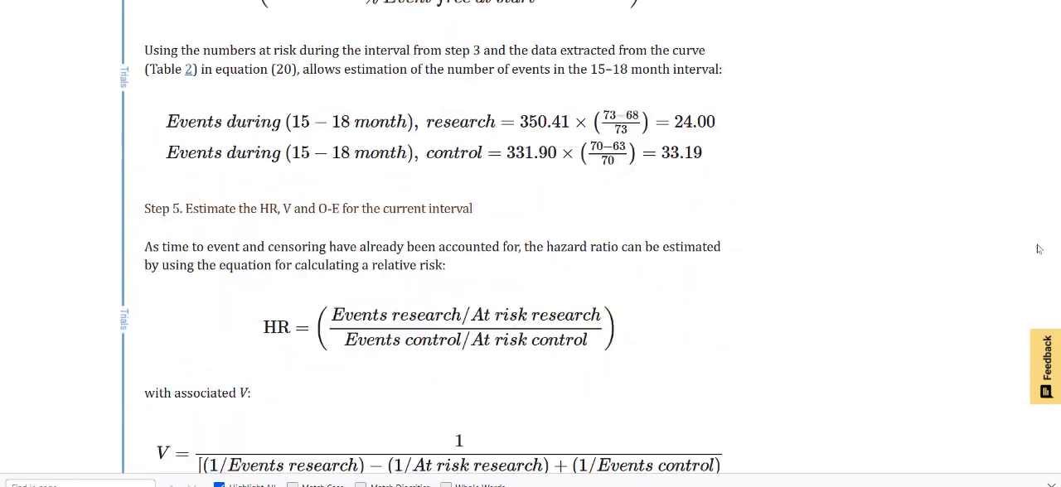
{"action": "left_click_drag", "start_coordinate": [1059, 235], "coordinate": [1019, 439]}
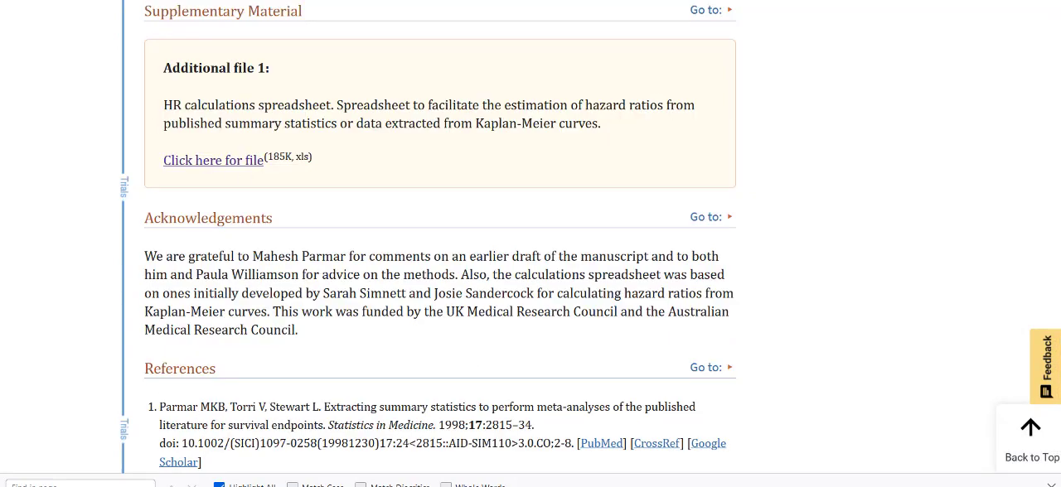
Step: Switch to the HR calculations workbook in Excel and view the (1)_Summary_Data sheet's trial inputs
{"action": "mouse_move", "coordinate": [725, 485]}
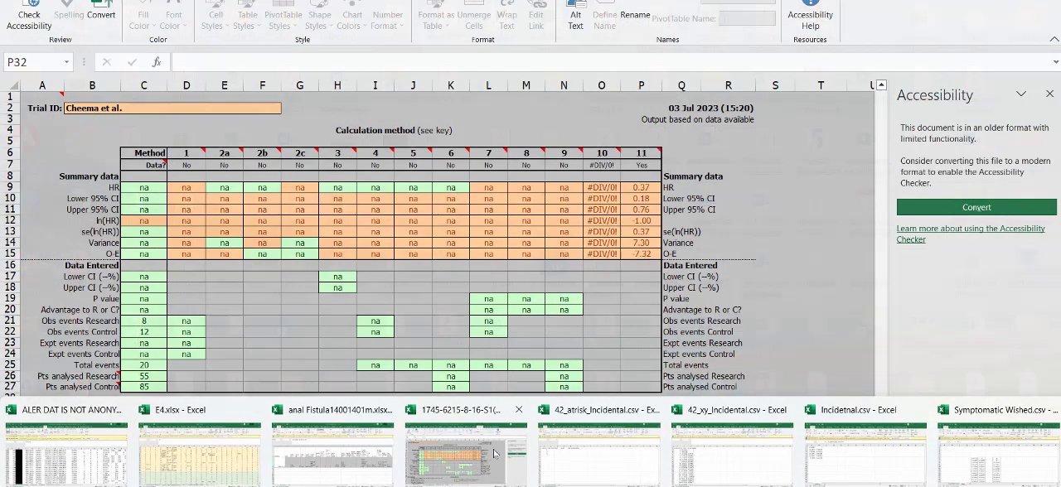
{"action": "left_click", "coordinate": [495, 454]}
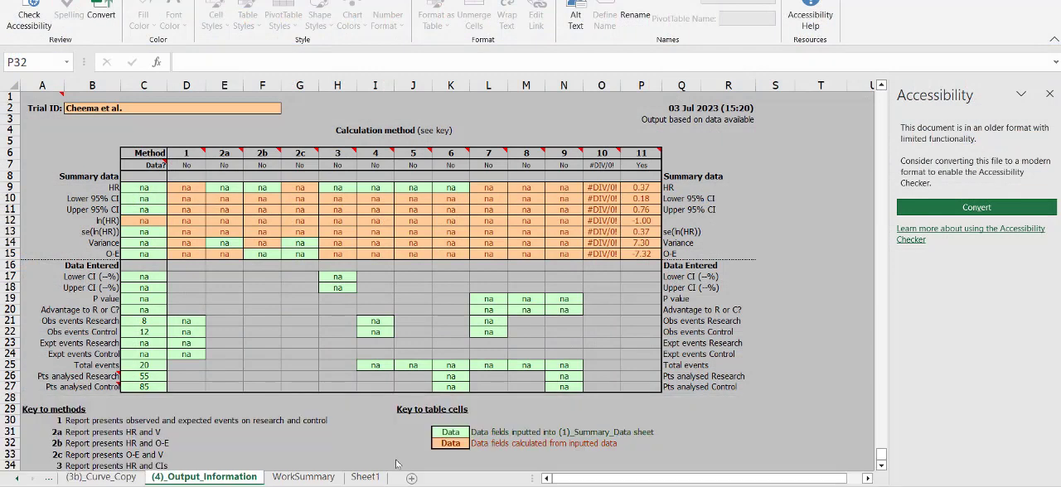
{"action": "left_click", "coordinate": [15, 480]}
{"action": "left_click", "coordinate": [15, 480]}
{"action": "left_click", "coordinate": [15, 480]}
{"action": "left_click", "coordinate": [15, 480]}
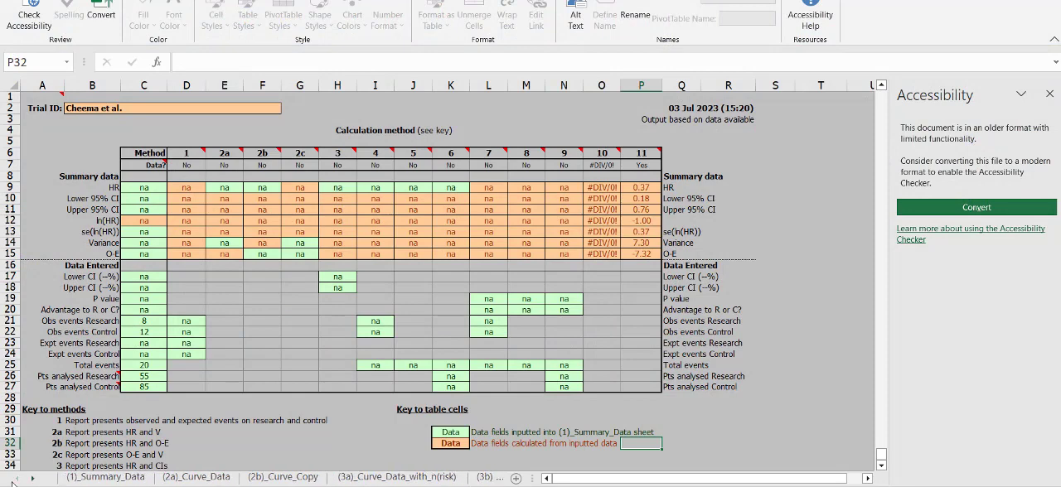
{"action": "left_click", "coordinate": [91, 478]}
{"action": "left_click", "coordinate": [130, 198]}
{"action": "left_click", "coordinate": [132, 216]}
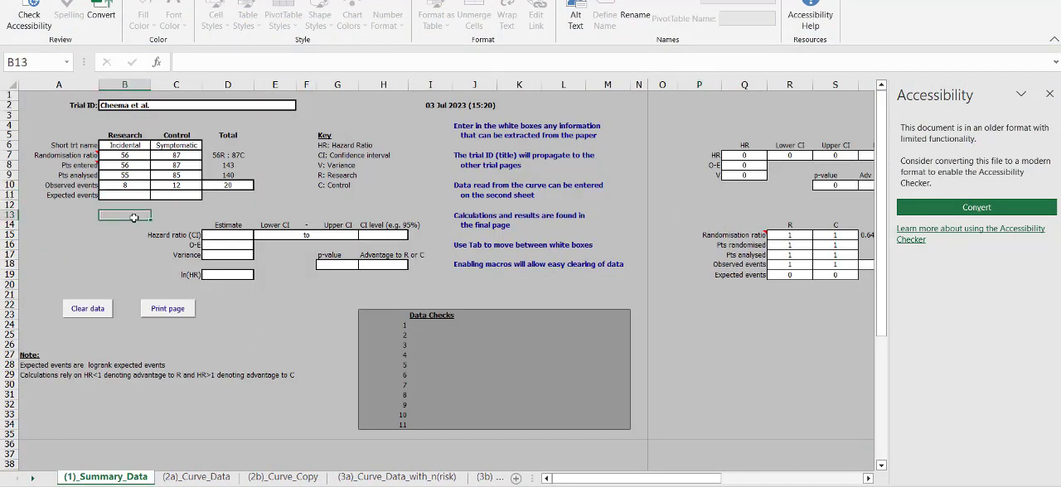
Step: Switch to the 73 (1).pdf paper in Chrome and examine the Fig. 3 overall survival curves and their number-at-risk table
{"action": "key", "text": "alt+Tab"}
{"action": "key", "text": "alt+Tab"}
{"action": "key", "text": "alt+Tab"}
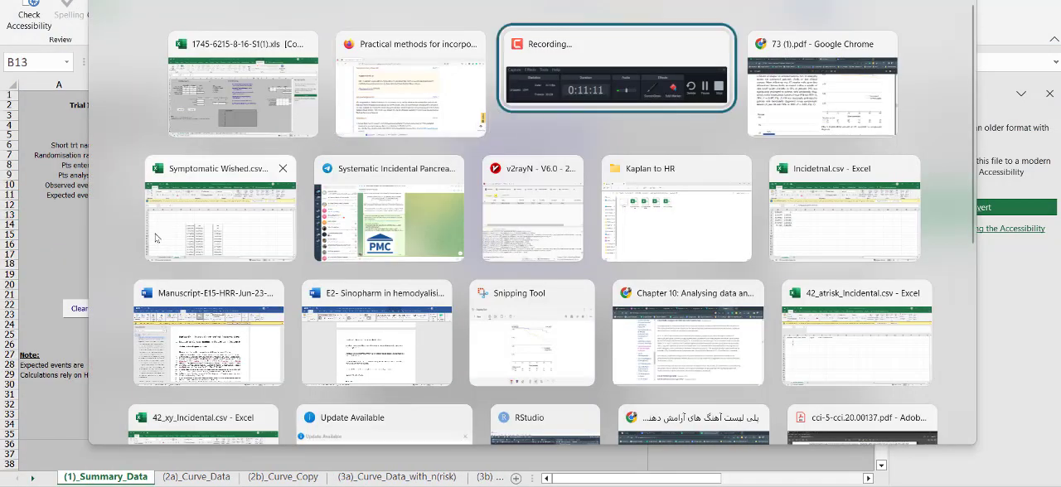
{"action": "scroll", "coordinate": [847, 289], "scroll_direction": "up", "scroll_amount": 3}
{"action": "scroll", "coordinate": [841, 300], "scroll_direction": "down", "scroll_amount": 3}
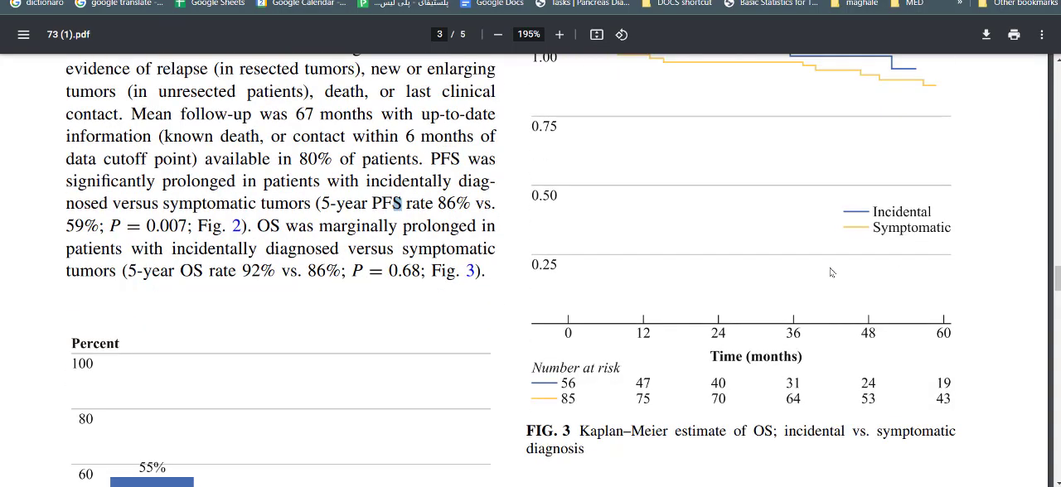
{"action": "scroll", "coordinate": [602, 384], "scroll_direction": "up", "scroll_amount": 2}
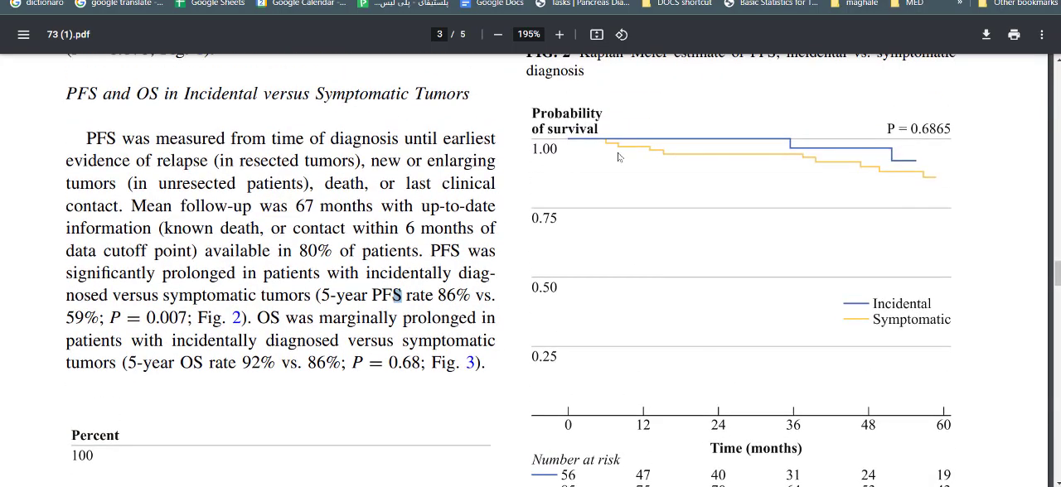
{"action": "scroll", "coordinate": [837, 323], "scroll_direction": "down", "scroll_amount": 3}
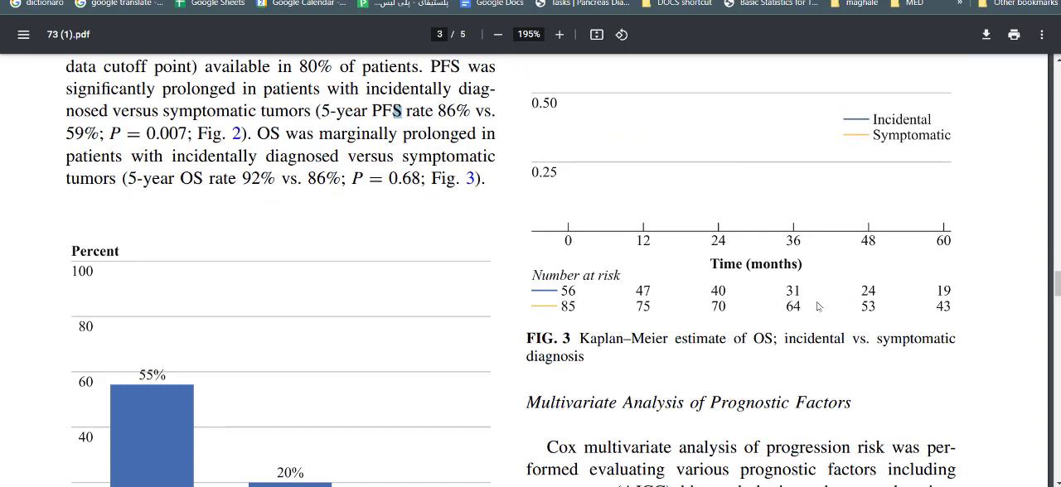
{"action": "scroll", "coordinate": [679, 177], "scroll_direction": "up", "scroll_amount": 3}
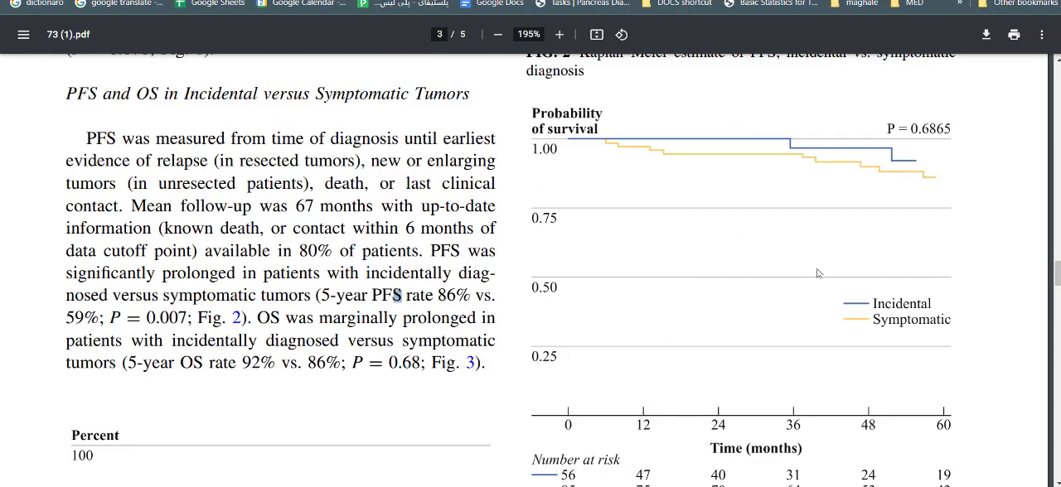
{"action": "scroll", "coordinate": [662, 199], "scroll_direction": "down", "scroll_amount": 4}
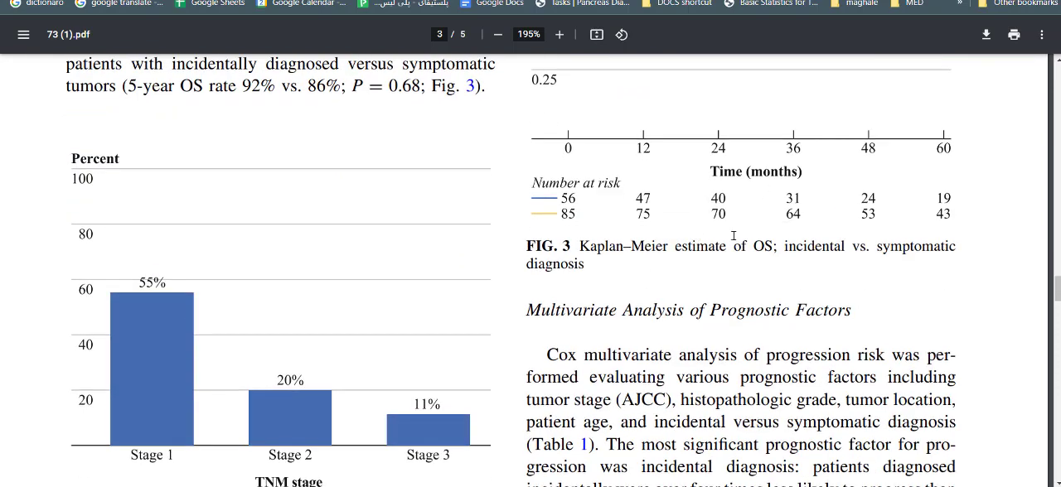
{"action": "scroll", "coordinate": [762, 227], "scroll_direction": "up", "scroll_amount": 4}
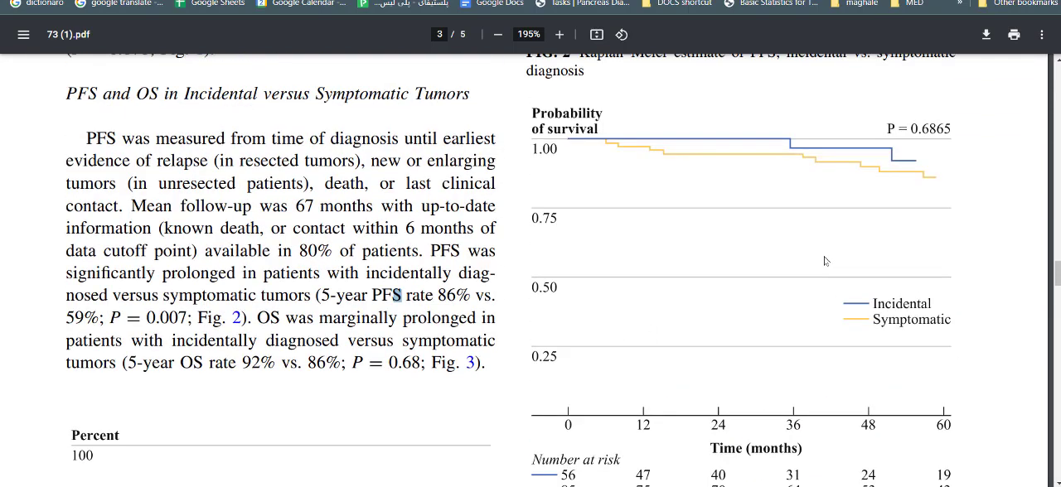
{"action": "scroll", "coordinate": [785, 291], "scroll_direction": "down", "scroll_amount": 1}
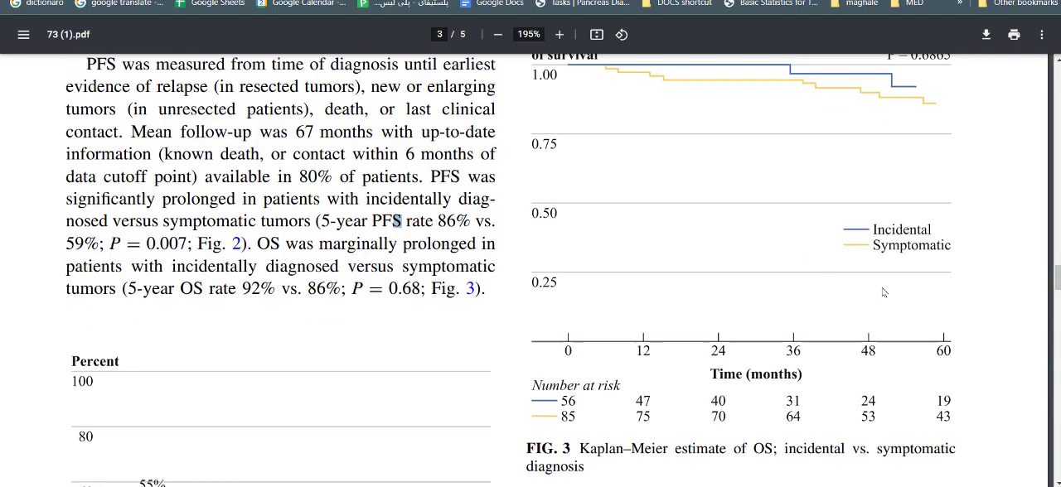
{"action": "scroll", "coordinate": [1057, 280], "scroll_direction": "up", "scroll_amount": 1}
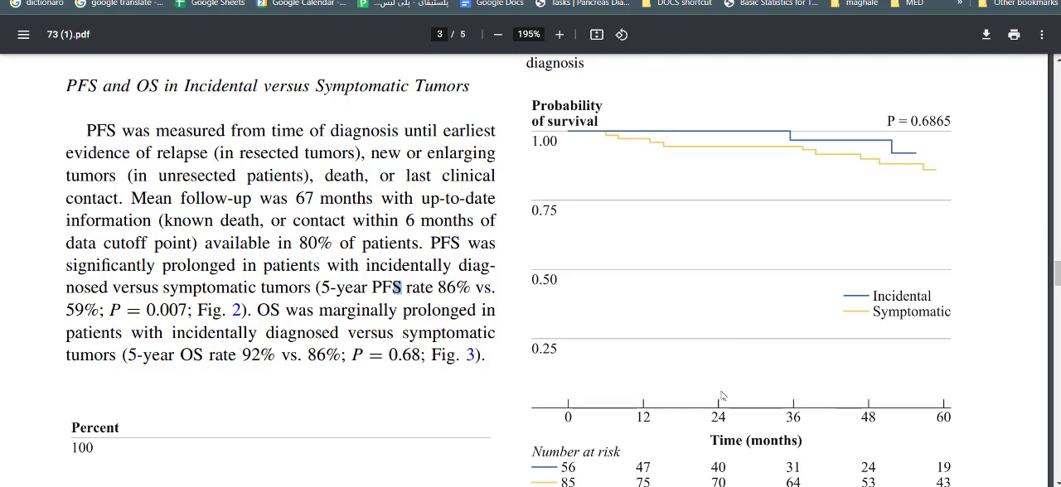
{"action": "scroll", "coordinate": [486, 421], "scroll_direction": "down", "scroll_amount": 2}
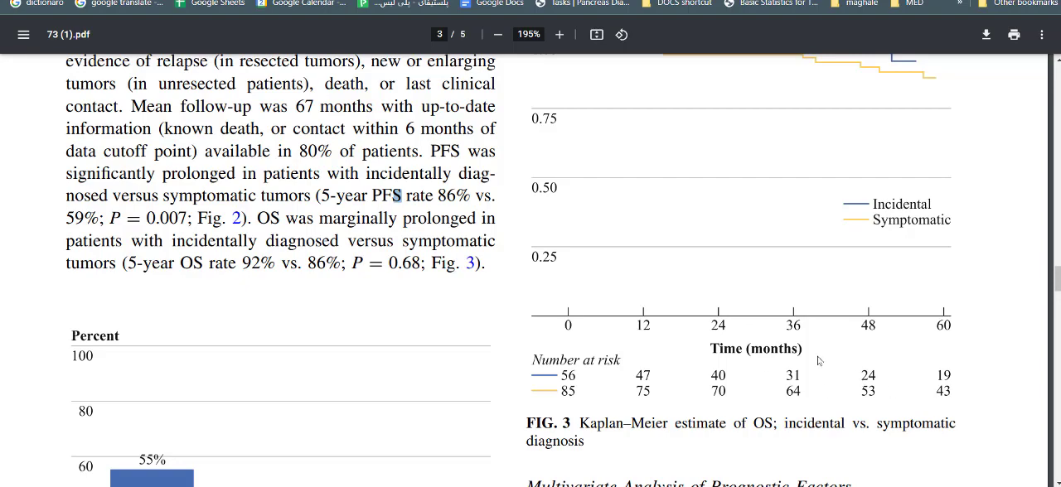
{"action": "scroll", "coordinate": [718, 306], "scroll_direction": "up", "scroll_amount": 2}
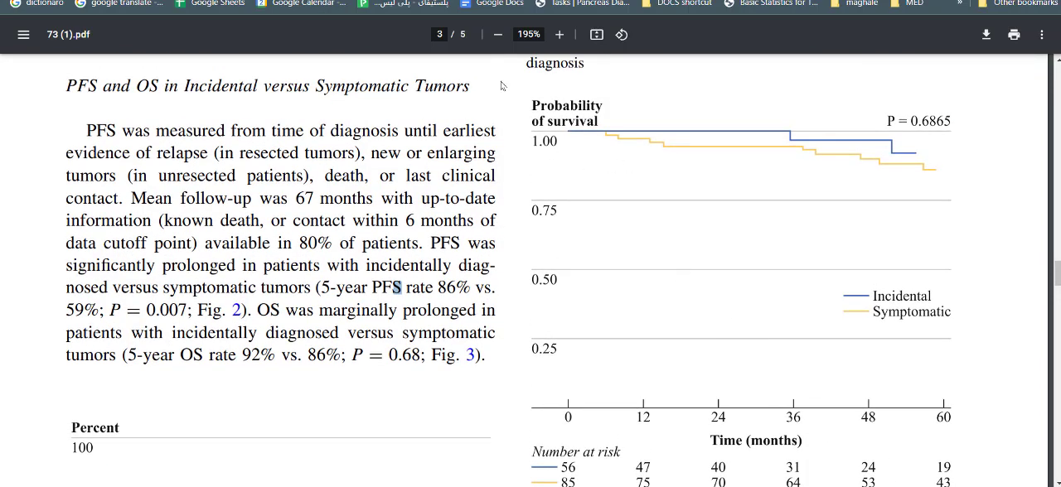
Step: Capture a screenshot of the Fig. 3 survival plot down to its time axis and switch to the WebPlotDigitizer tab
{"action": "key", "text": "super+shift+s"}
{"action": "left_click_drag", "start_coordinate": [512, 86], "coordinate": [974, 428]}
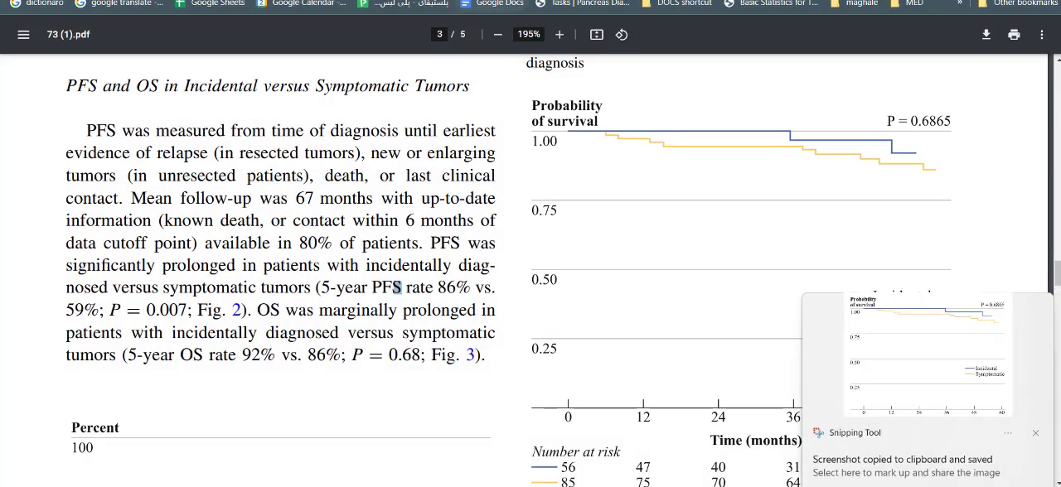
{"action": "left_click", "coordinate": [482, 0]}
{"action": "left_click", "coordinate": [356, 1]}
{"action": "scroll", "coordinate": [197, 129], "scroll_direction": "up", "scroll_amount": 1}
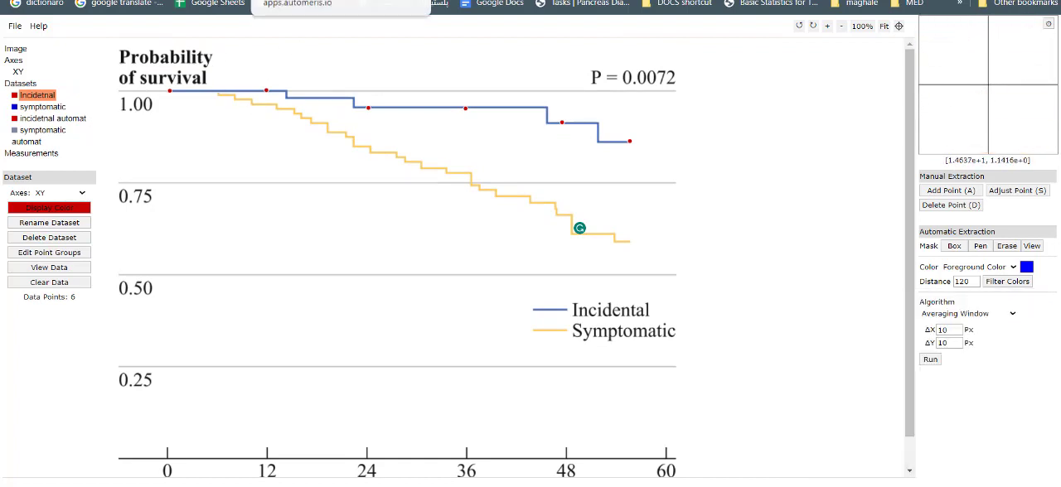
Step: Load the incidental versus symptomatic survival plot image and start axis alignment as a 2D (X-Y) plot
{"action": "left_click", "coordinate": [15, 26]}
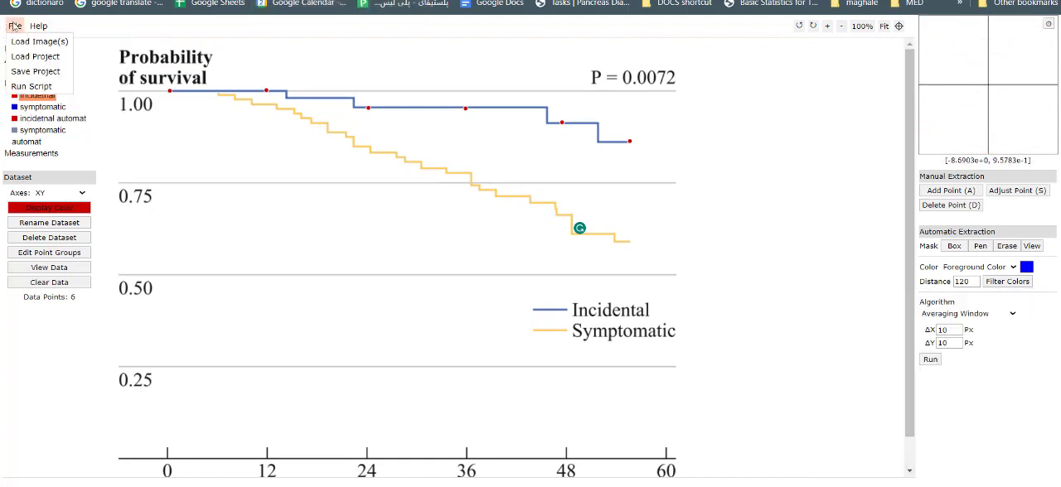
{"action": "left_click", "coordinate": [39, 41]}
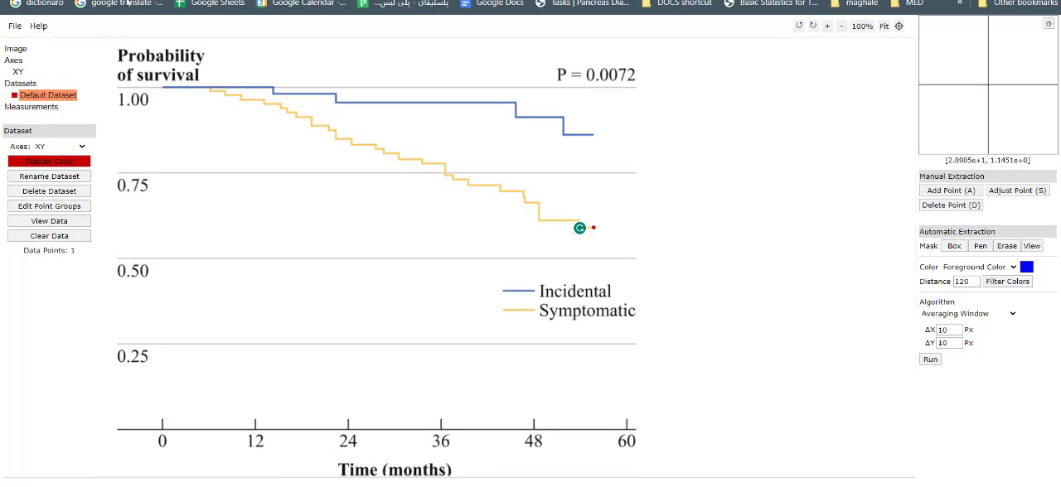
{"action": "left_click", "coordinate": [17, 26]}
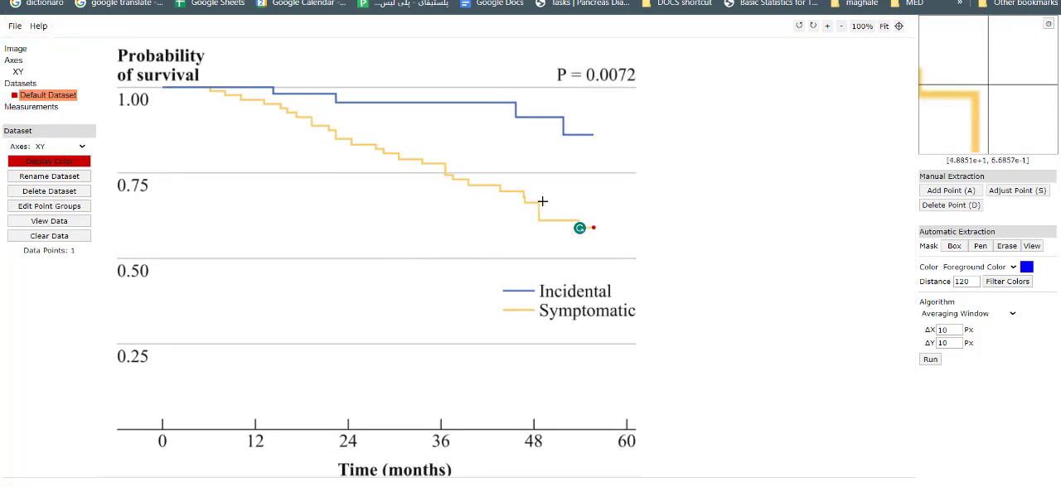
{"action": "mouse_move", "coordinate": [17, 28]}
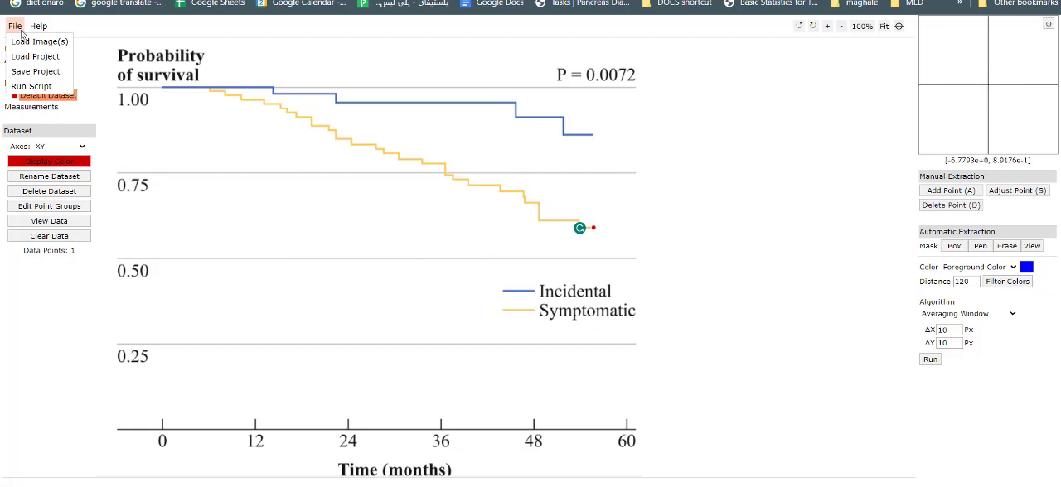
{"action": "left_click", "coordinate": [39, 41]}
{"action": "left_click", "coordinate": [525, 118]}
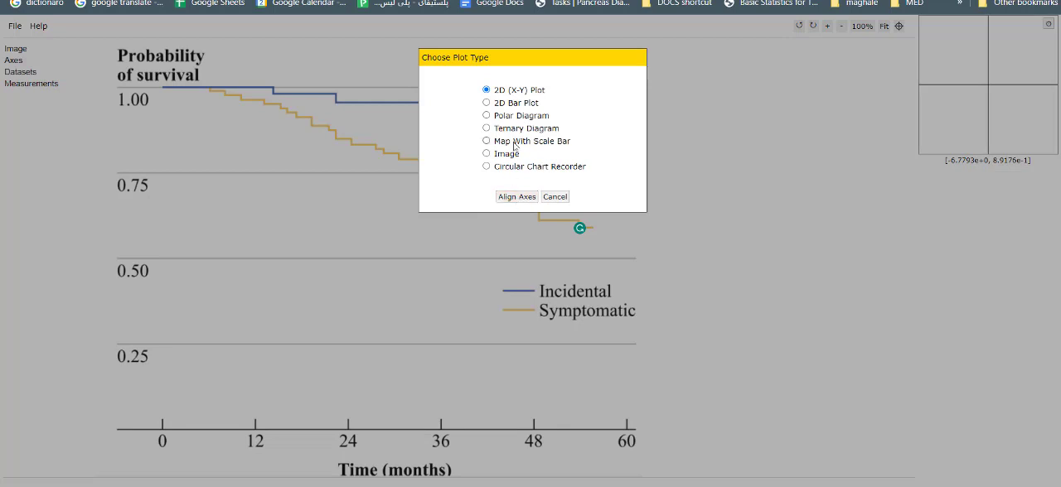
{"action": "left_click", "coordinate": [517, 196]}
{"action": "left_click", "coordinate": [533, 245]}
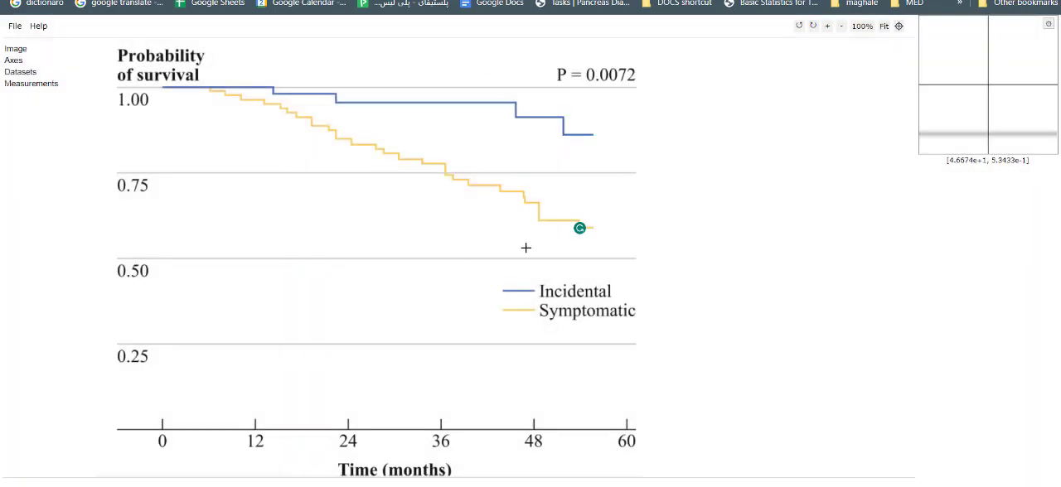
Step: Mark the axis calibration points: X1 at month 0, X2 at month 60, Y1 at the origin and Y2 on the 1.00 line
{"action": "left_click", "coordinate": [162, 429]}
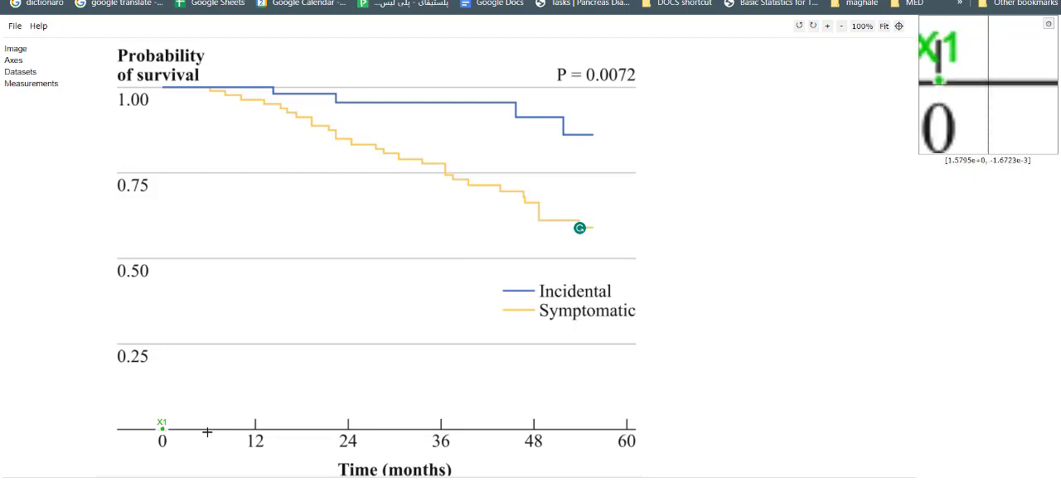
{"action": "left_click", "coordinate": [627, 429]}
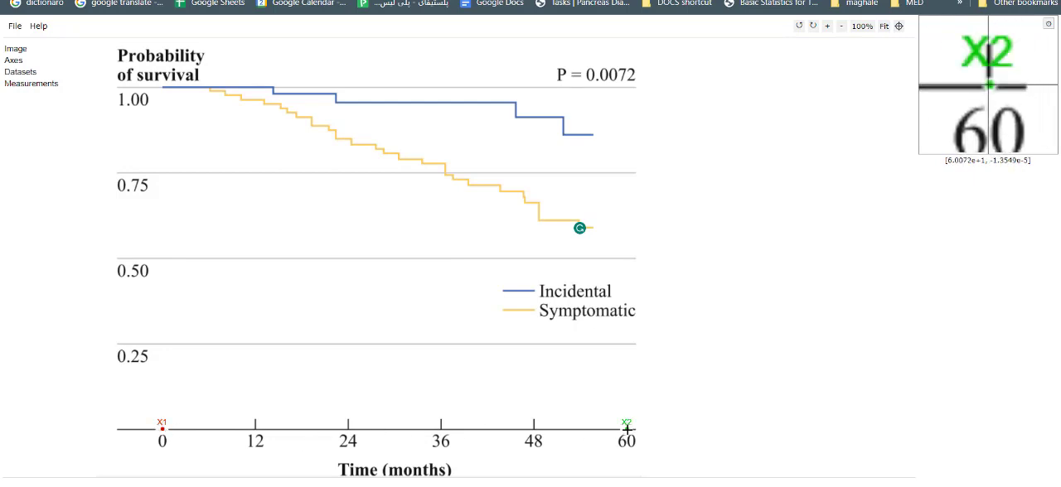
{"action": "left_click", "coordinate": [161, 428]}
{"action": "left_click", "coordinate": [162, 428]}
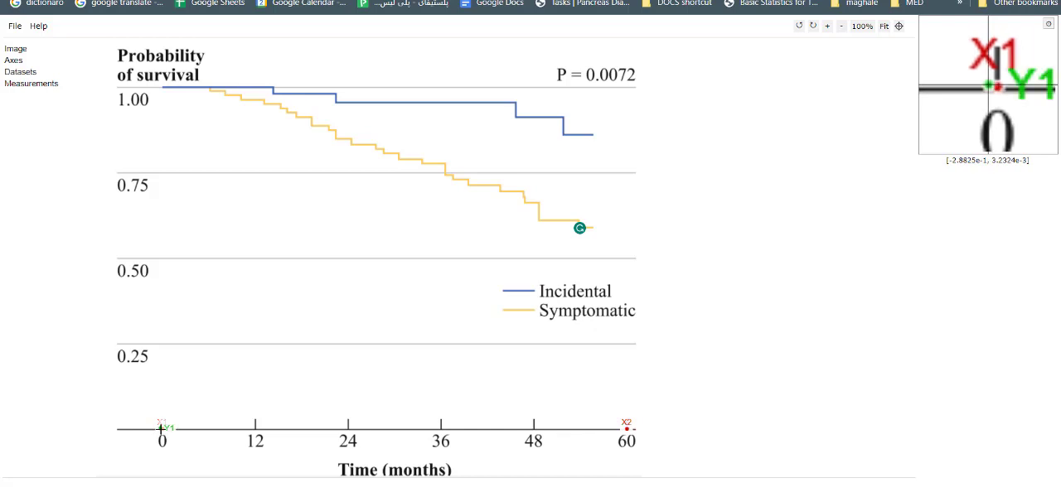
{"action": "left_click", "coordinate": [174, 87]}
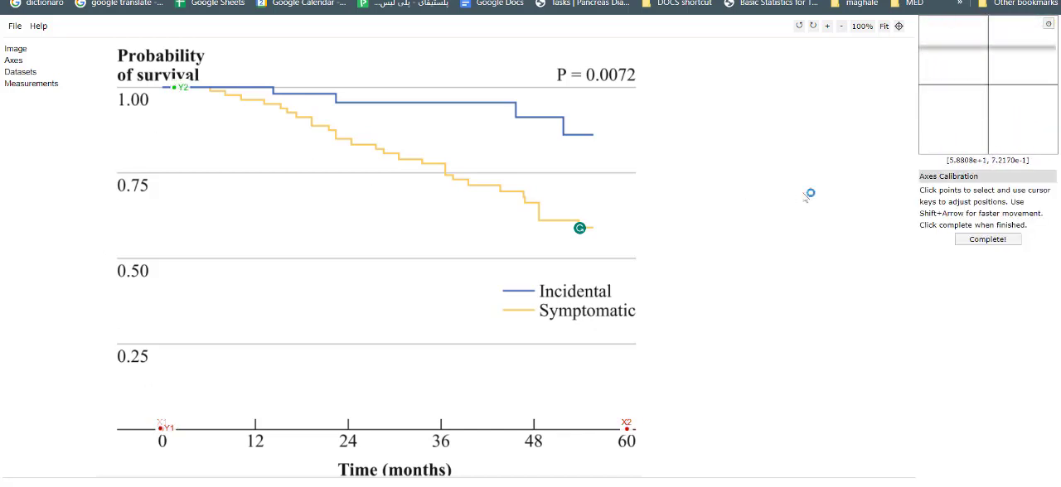
Step: Calibrate the axes with X running from 0 to 60 and Y from 0 to 100
{"action": "left_click", "coordinate": [994, 242]}
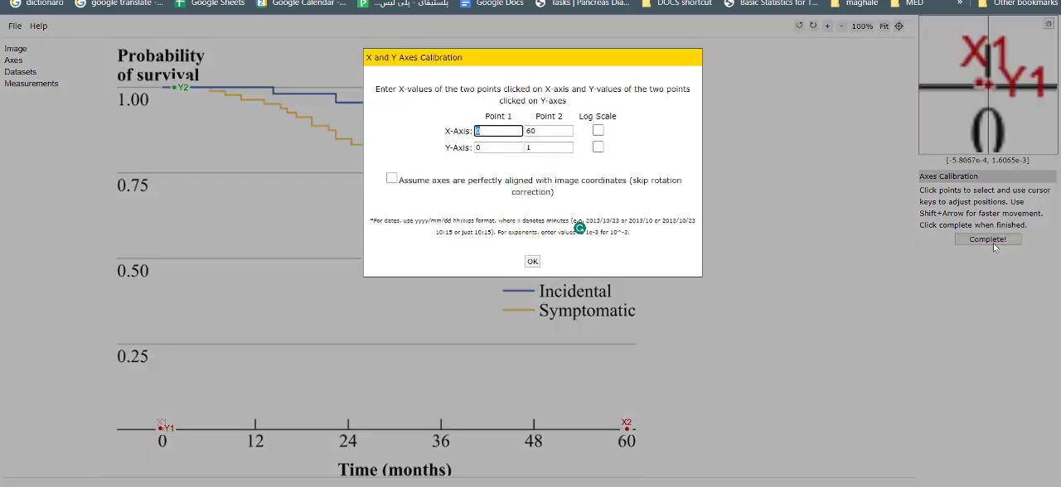
{"action": "left_click_drag", "start_coordinate": [514, 131], "coordinate": [448, 128]}
{"action": "key", "text": "Tab"}
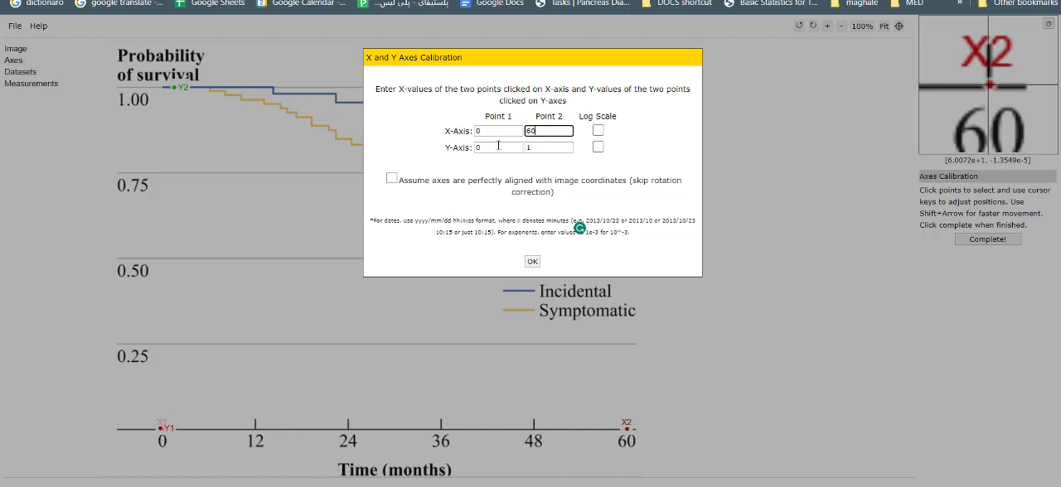
{"action": "mouse_move", "coordinate": [499, 140]}
{"action": "left_mouse_down"}
{"action": "mouse_move", "coordinate": [489, 151]}
{"action": "mouse_move", "coordinate": [515, 147]}
{"action": "left_mouse_up"}
{"action": "left_click", "coordinate": [543, 161]}
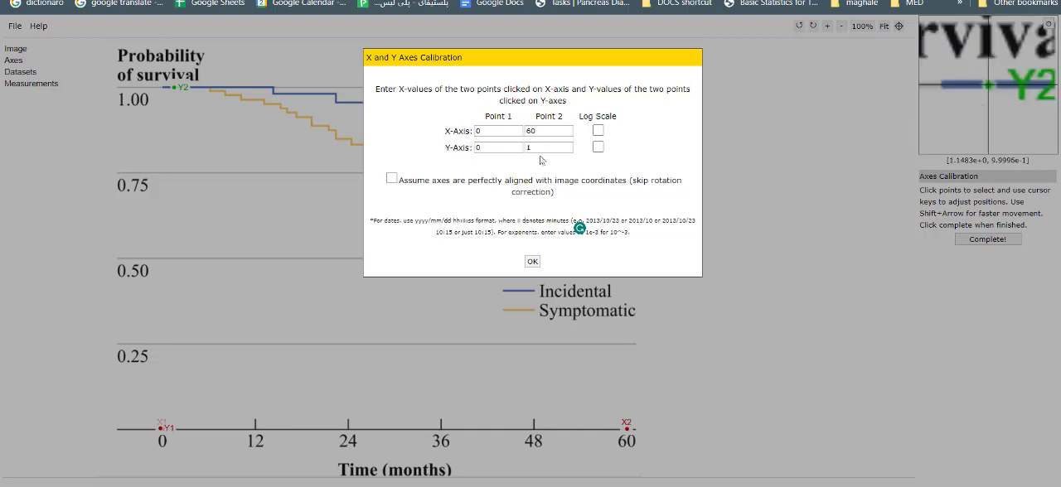
{"action": "left_click", "coordinate": [552, 151]}
{"action": "left_click", "coordinate": [508, 146]}
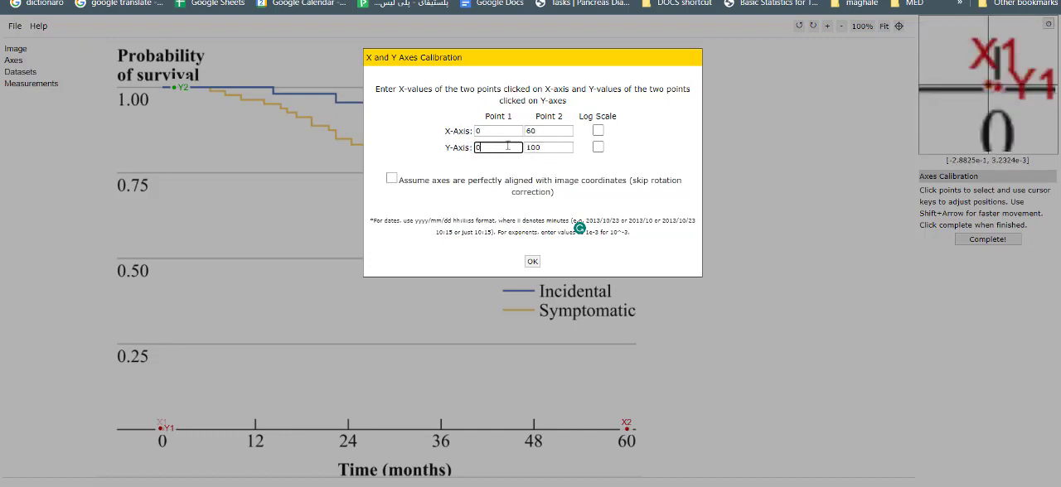
{"action": "left_click", "coordinate": [551, 159]}
{"action": "left_click_drag", "start_coordinate": [553, 149], "coordinate": [500, 151]}
{"action": "left_click", "coordinate": [540, 169]}
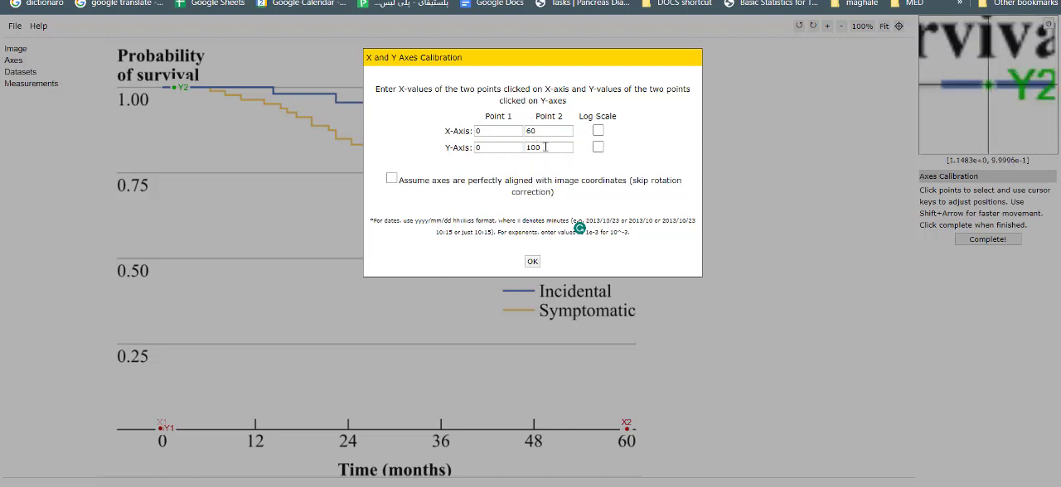
{"action": "left_click_drag", "start_coordinate": [566, 143], "coordinate": [526, 147]}
{"action": "left_click", "coordinate": [533, 261]}
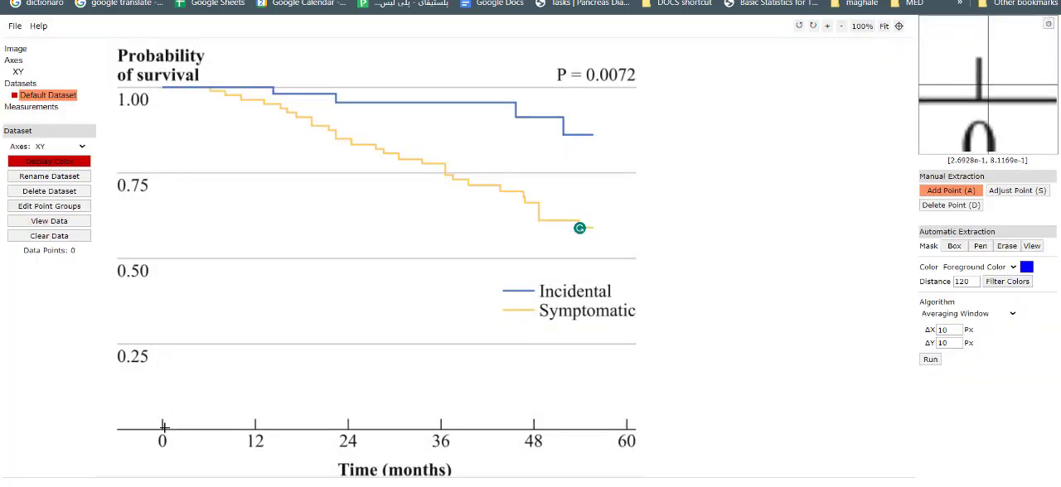
Step: Rename the default dataset as Incidental
{"action": "left_click", "coordinate": [17, 85]}
{"action": "left_click", "coordinate": [48, 97]}
{"action": "double_click", "coordinate": [48, 96]}
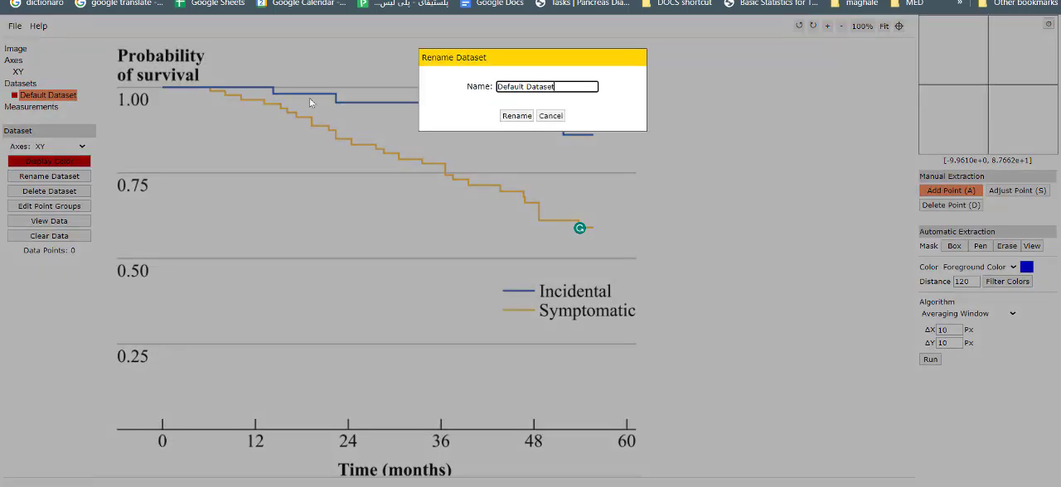
{"action": "triple_click", "coordinate": [553, 89]}
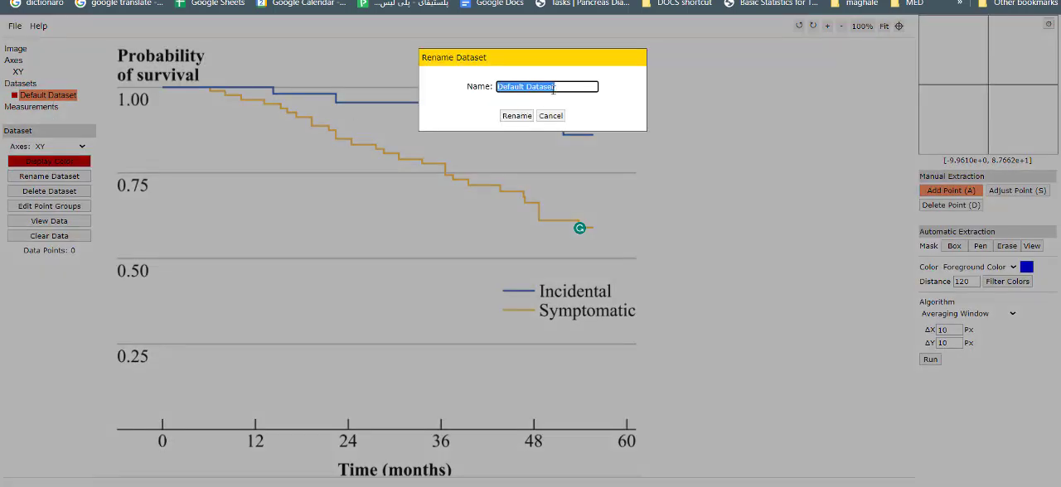
{"action": "type", "text": "Incidental"}
{"action": "key", "text": "Return"}
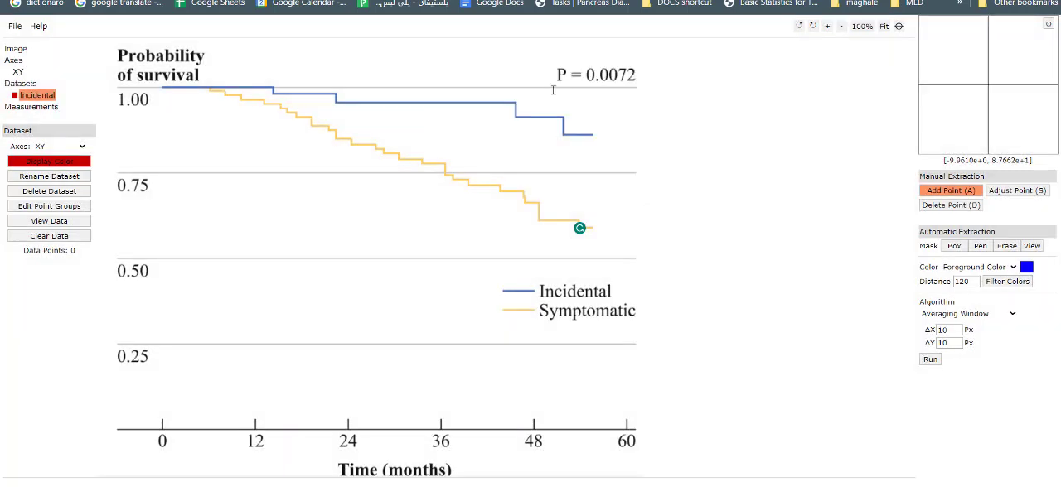
Step: Add a single second dataset named Symptomatic
{"action": "left_click", "coordinate": [20, 86]}
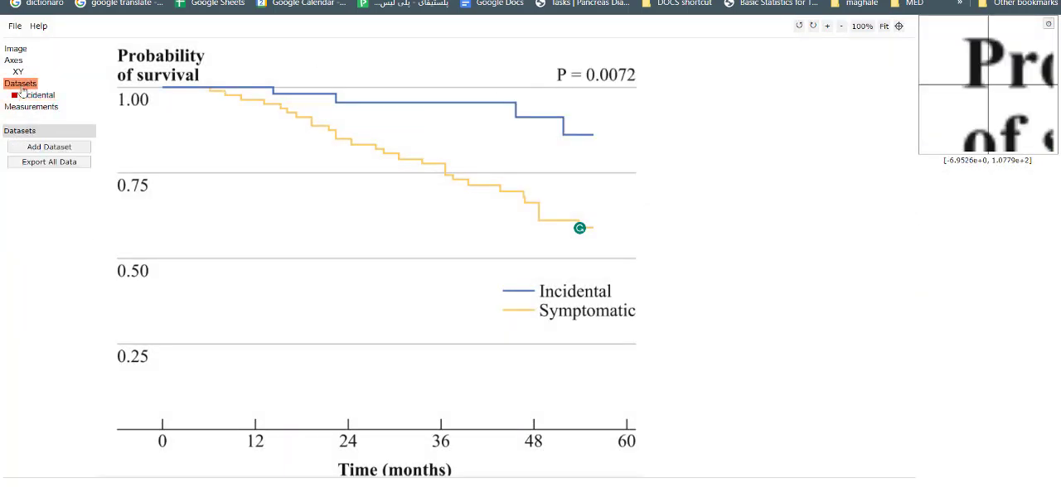
{"action": "left_click", "coordinate": [49, 147]}
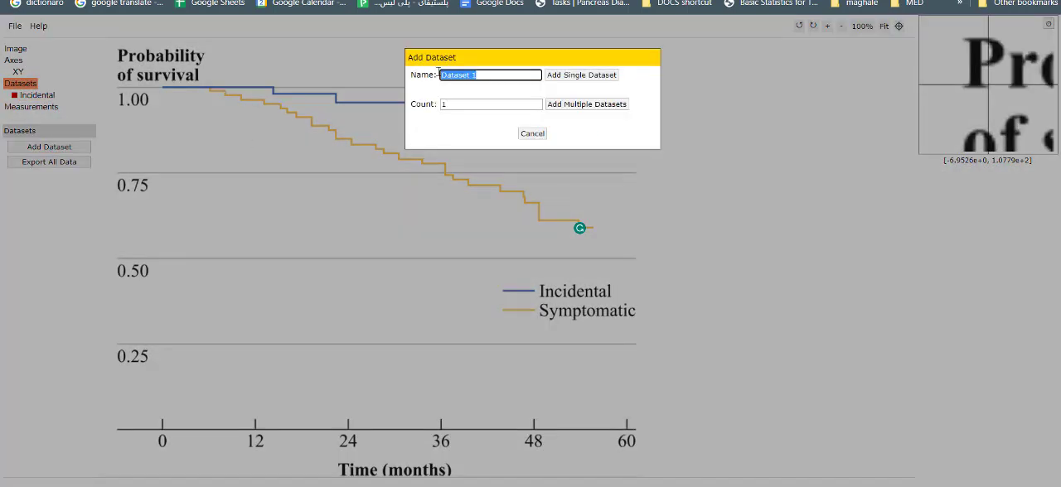
{"action": "type", "text": "Symptomatic"}
{"action": "left_click", "coordinate": [581, 75]}
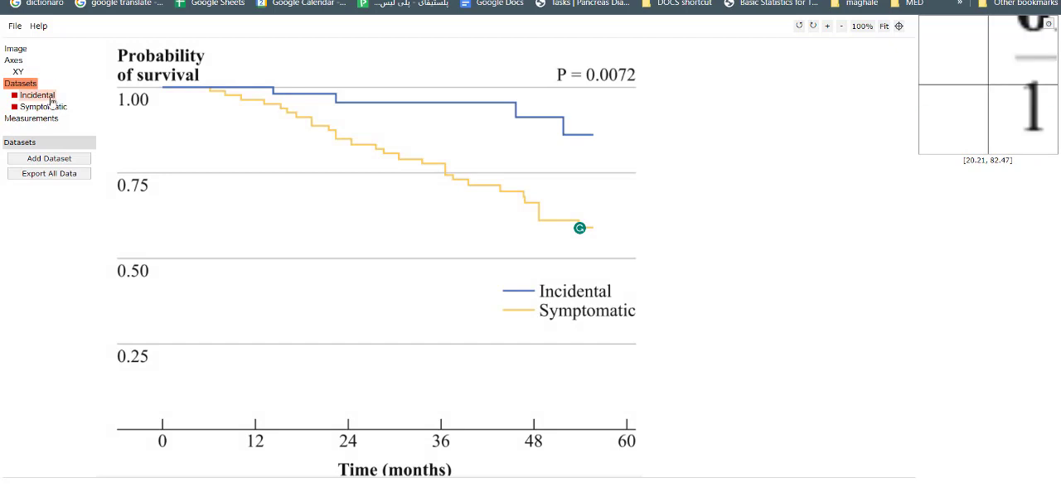
Step: Set the Symptomatic dataset's display color to the plot's dominant yellow-orange
{"action": "left_click", "coordinate": [44, 106]}
{"action": "left_click", "coordinate": [72, 173]}
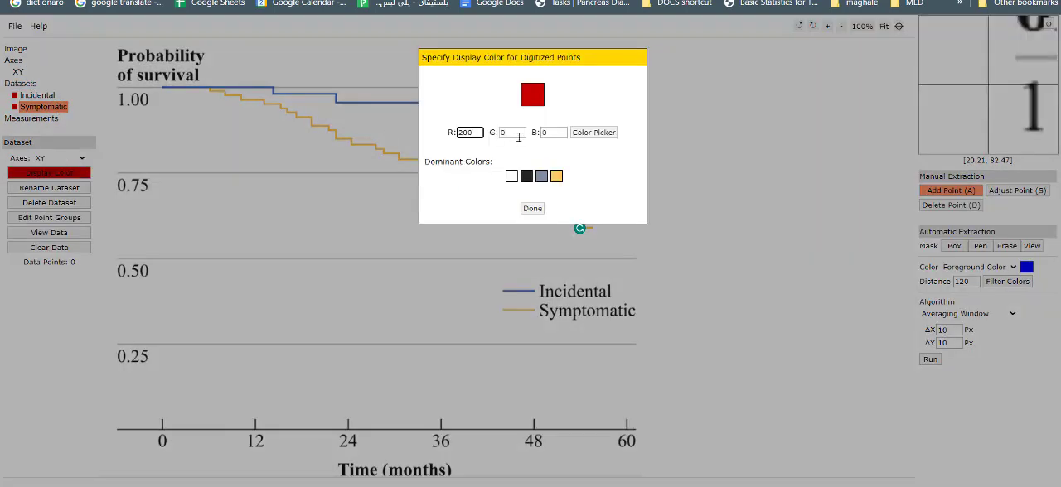
{"action": "left_click", "coordinate": [542, 177]}
{"action": "left_click", "coordinate": [556, 176]}
{"action": "left_click", "coordinate": [539, 208]}
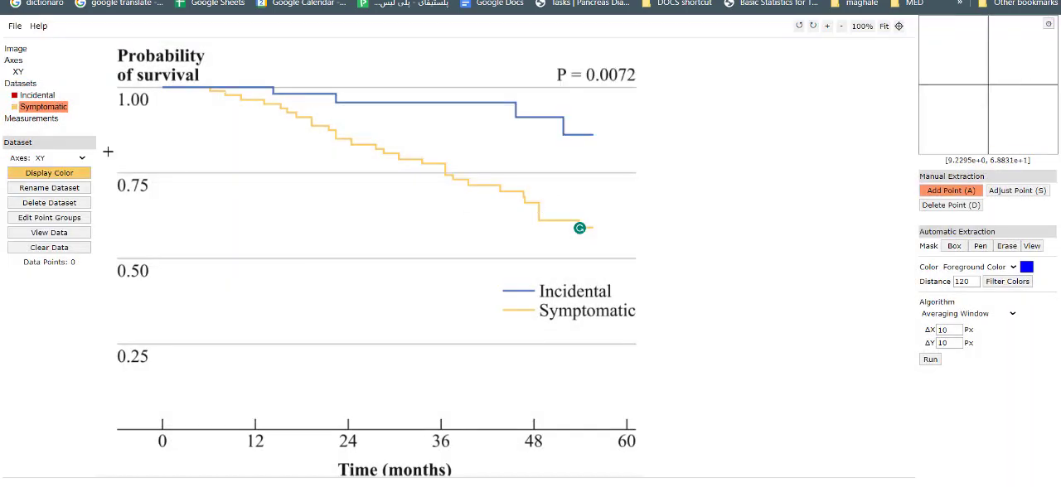
Step: Review the digitized points of the incidental and symptomatic datasets against their curves and the time axis
{"action": "left_click", "coordinate": [38, 95]}
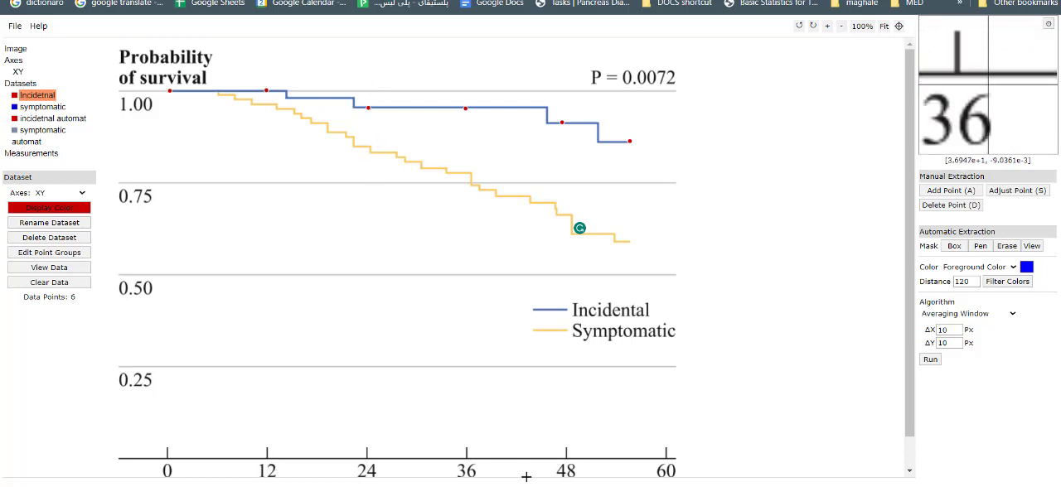
{"action": "scroll", "coordinate": [657, 434], "scroll_direction": "down", "scroll_amount": 1}
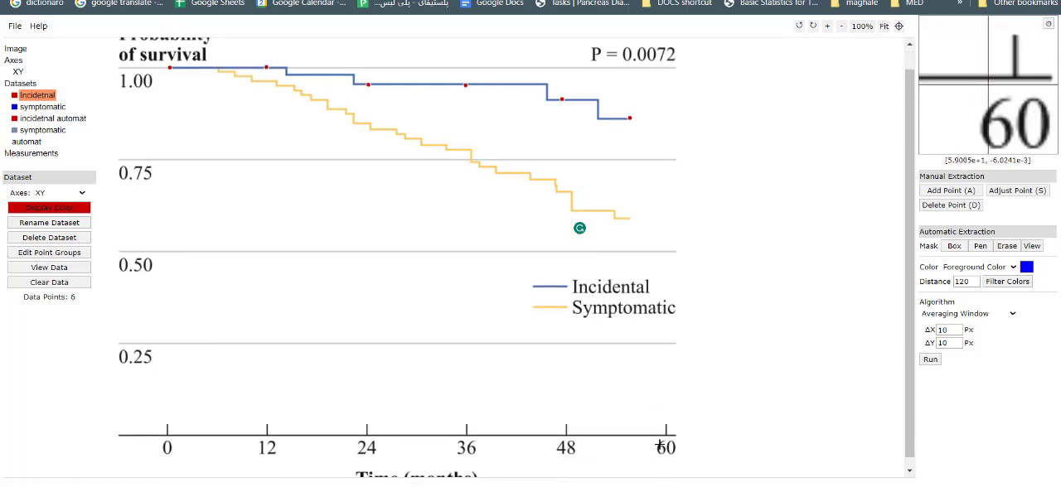
{"action": "scroll", "coordinate": [269, 217], "scroll_direction": "up", "scroll_amount": 1}
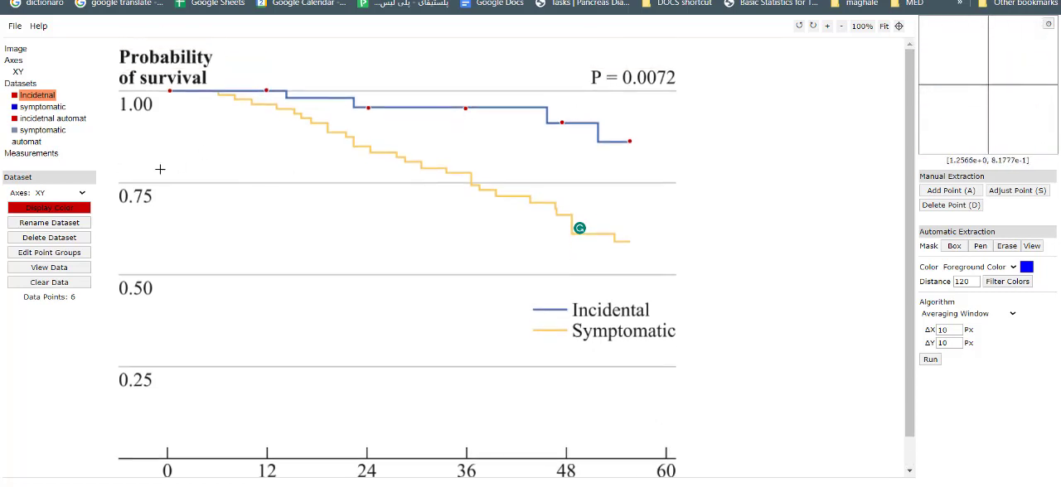
{"action": "left_click", "coordinate": [37, 108]}
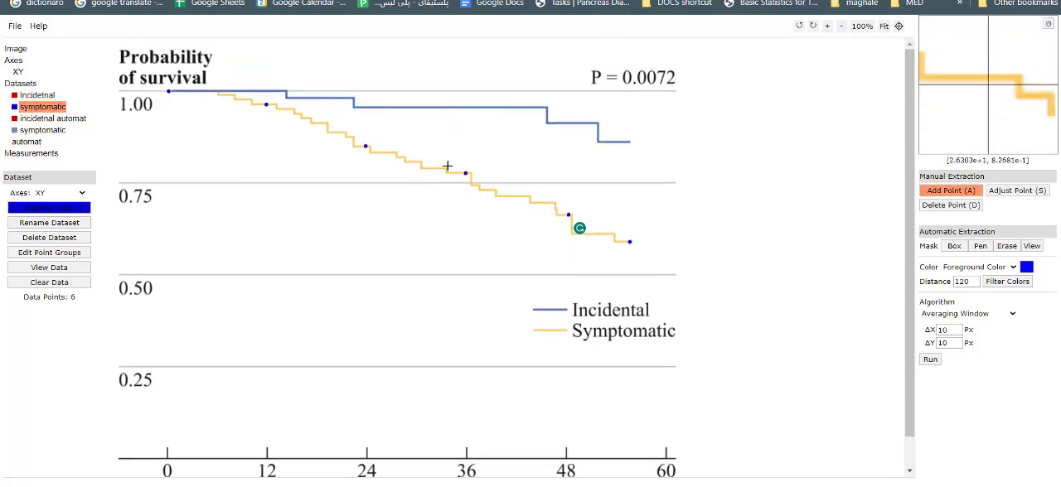
Step: View the acquired time and survival values of the manually digitized incidental dataset, and close the data window
{"action": "left_click", "coordinate": [38, 95]}
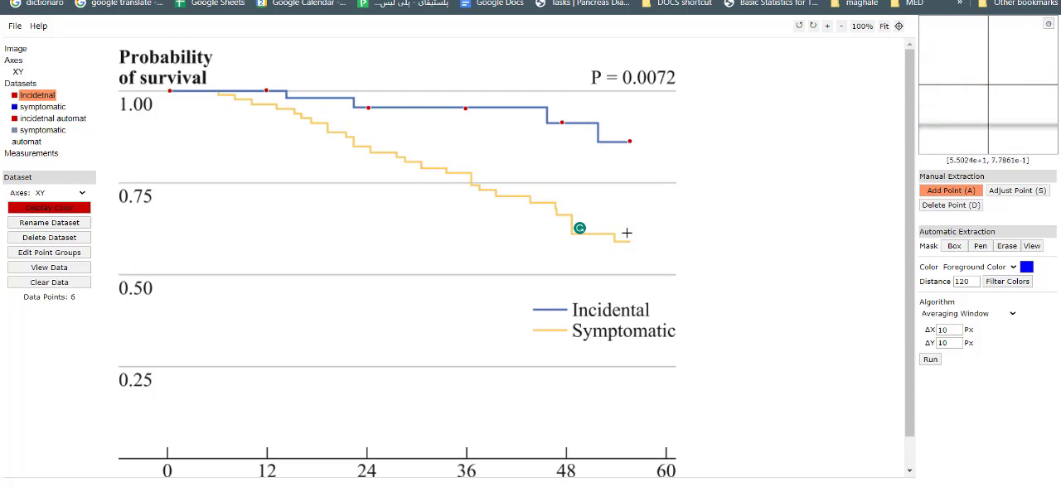
{"action": "left_click", "coordinate": [58, 270]}
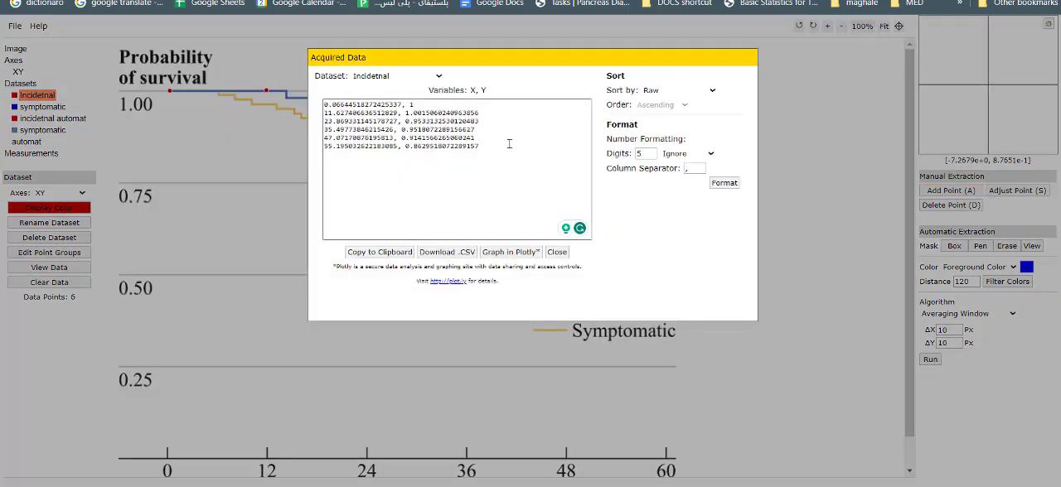
{"action": "left_click_drag", "start_coordinate": [481, 146], "coordinate": [255, 91]}
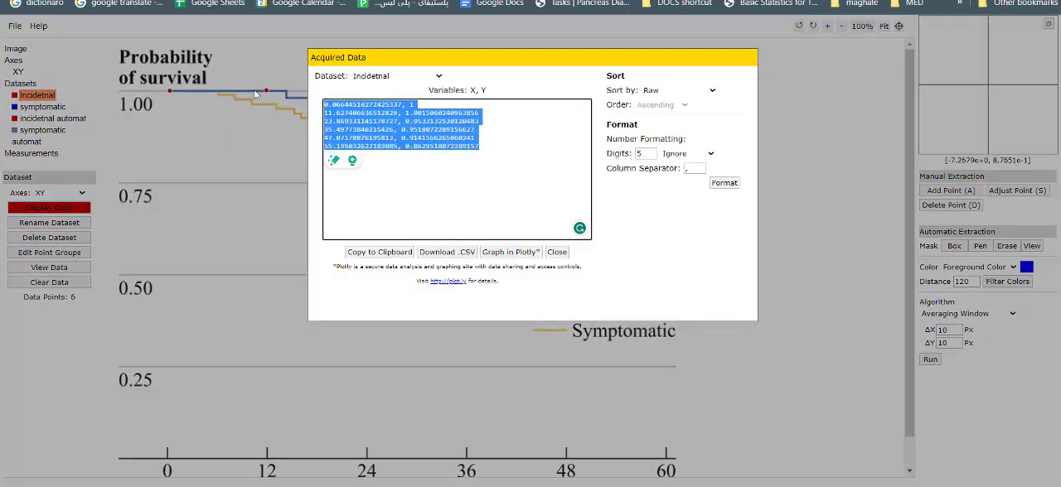
{"action": "left_click_drag", "start_coordinate": [434, 115], "coordinate": [415, 139]}
{"action": "left_click", "coordinate": [504, 141]}
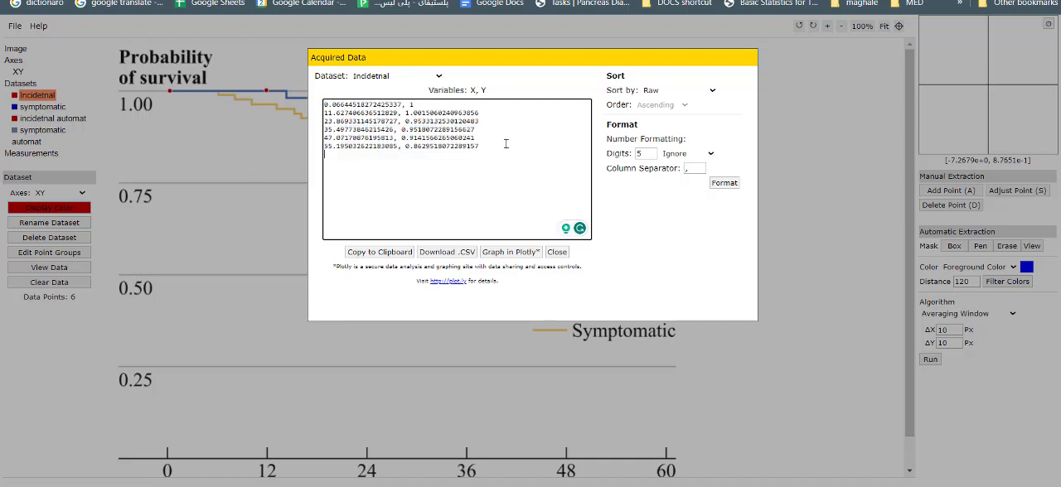
{"action": "key", "text": "ctrl+a"}
{"action": "left_click", "coordinate": [512, 140]}
{"action": "left_click", "coordinate": [87, 242]}
{"action": "key", "text": "Escape"}
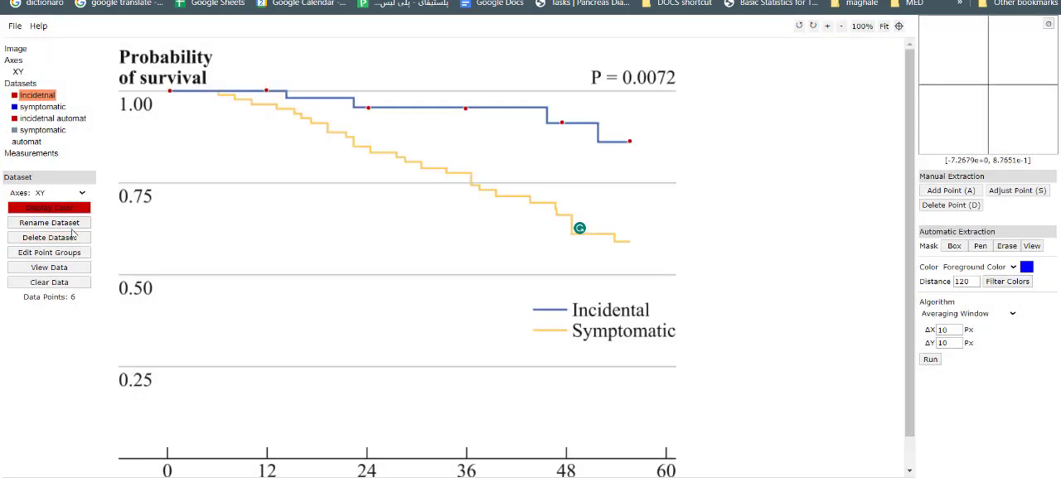
Step: View the manually digitized symptomatic dataset's acquired data and examine the time and survival values of its last point
{"action": "left_click", "coordinate": [42, 107]}
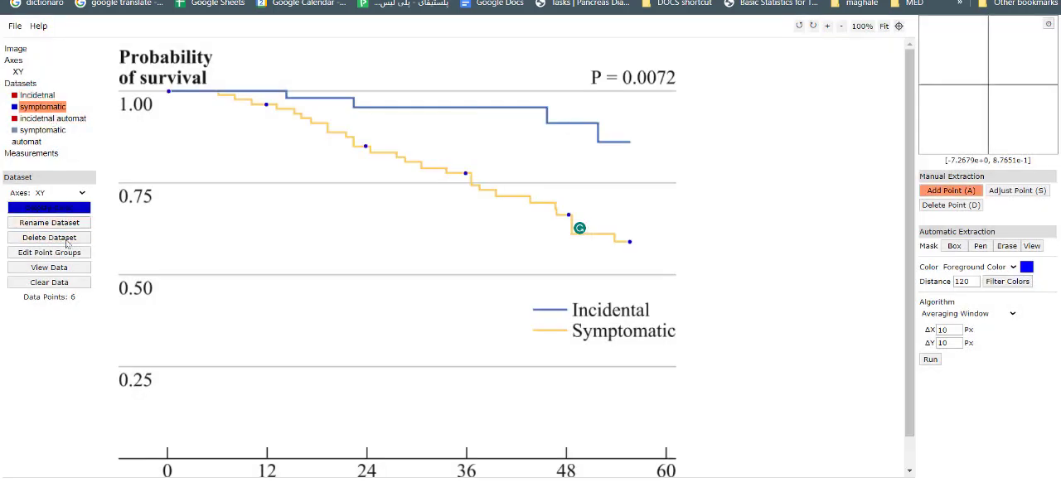
{"action": "left_click", "coordinate": [49, 267]}
{"action": "left_click_drag", "start_coordinate": [486, 165], "coordinate": [188, 69]}
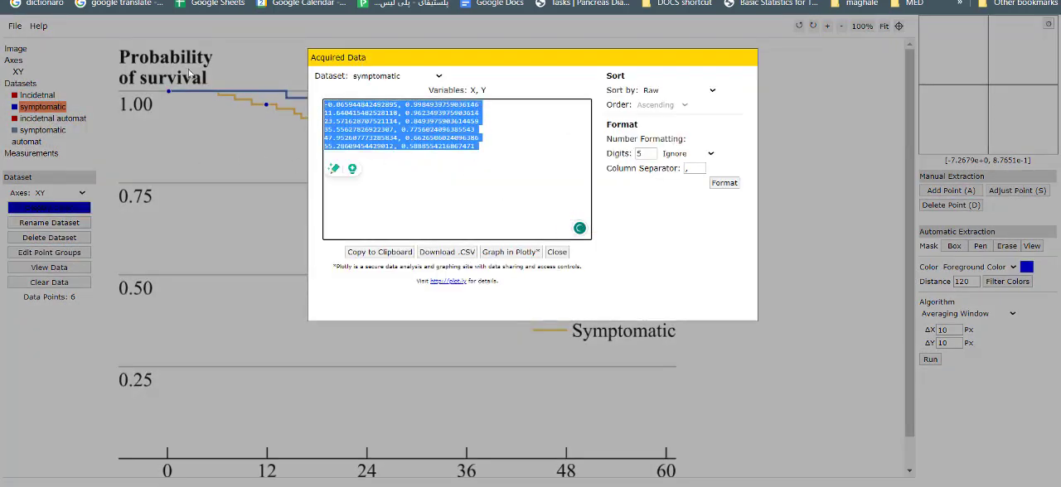
{"action": "left_click", "coordinate": [461, 173]}
{"action": "left_click_drag", "start_coordinate": [484, 149], "coordinate": [313, 153]}
{"action": "left_click", "coordinate": [371, 156]}
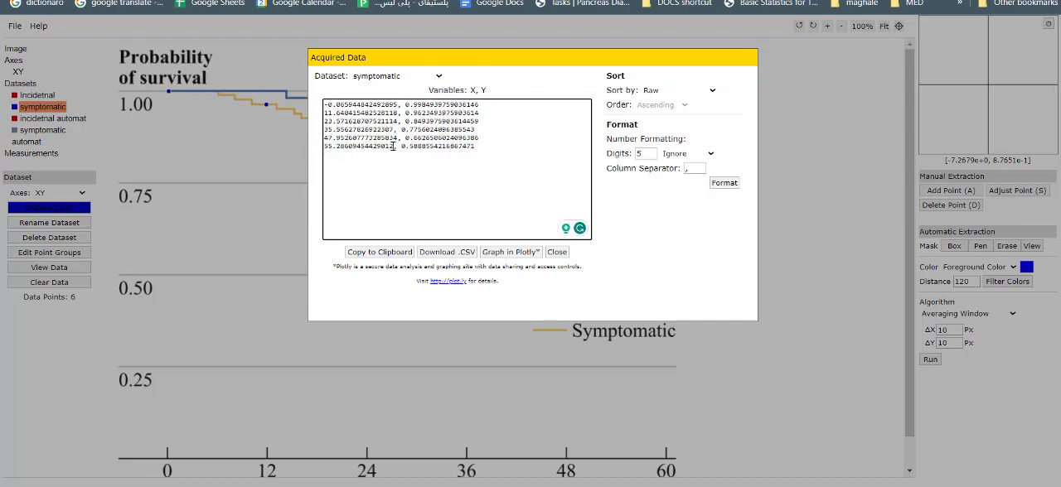
{"action": "left_click_drag", "start_coordinate": [393, 146], "coordinate": [268, 146]}
{"action": "left_click", "coordinate": [491, 161]}
{"action": "left_click_drag", "start_coordinate": [491, 149], "coordinate": [401, 146]}
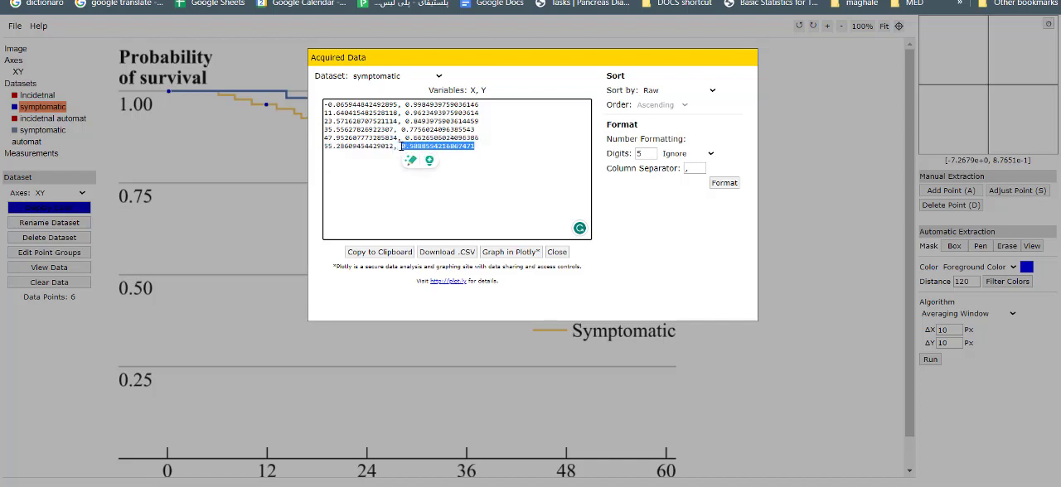
{"action": "left_click", "coordinate": [401, 146]}
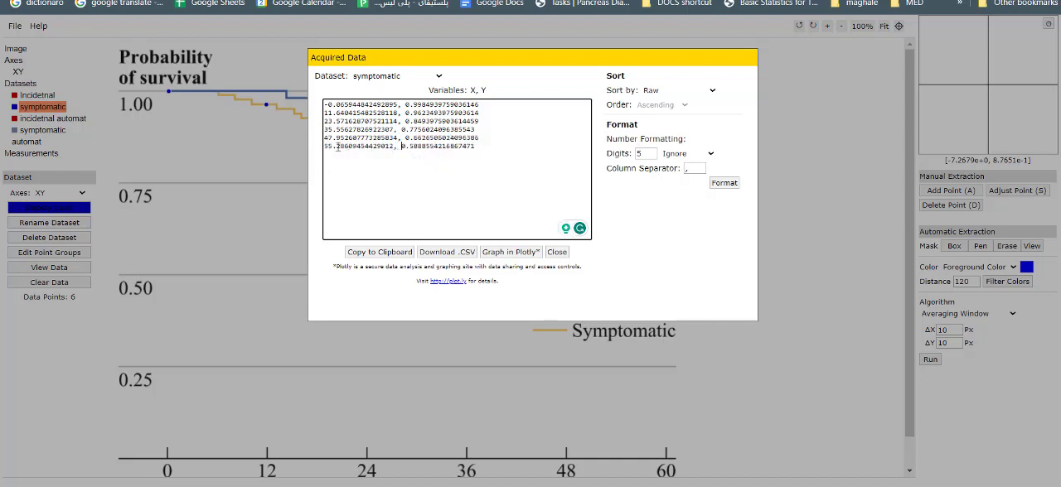
Step: Examine the time values in the symptomatic dataset, from the last point back to the first
{"action": "left_click_drag", "start_coordinate": [337, 147], "coordinate": [317, 152]}
{"action": "left_click_drag", "start_coordinate": [325, 146], "coordinate": [345, 147]}
{"action": "left_click", "coordinate": [354, 148]}
{"action": "mouse_move", "coordinate": [335, 138]}
{"action": "left_mouse_down"}
{"action": "mouse_move", "coordinate": [324, 138]}
{"action": "mouse_move", "coordinate": [331, 130]}
{"action": "left_mouse_up"}
{"action": "left_click", "coordinate": [338, 137]}
{"action": "left_click", "coordinate": [335, 129]}
{"action": "left_click_drag", "start_coordinate": [335, 104], "coordinate": [324, 105]}
Step: Check the last survival probability and the full list of symptomatic data pairs, and close the data window
{"action": "left_click_drag", "start_coordinate": [486, 147], "coordinate": [402, 146]}
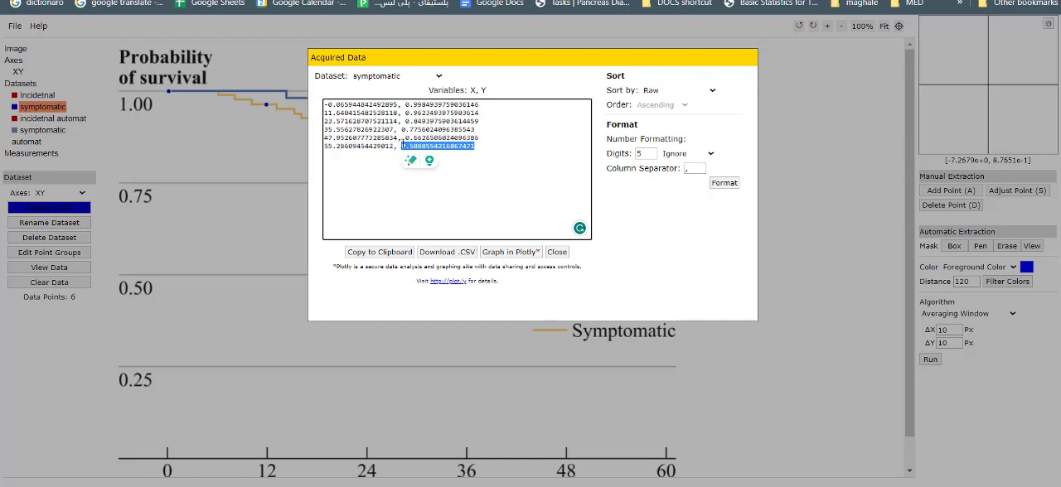
{"action": "left_click", "coordinate": [417, 139]}
{"action": "left_click_drag", "start_coordinate": [486, 147], "coordinate": [324, 102]}
{"action": "left_click", "coordinate": [429, 144]}
{"action": "left_click", "coordinate": [489, 148]}
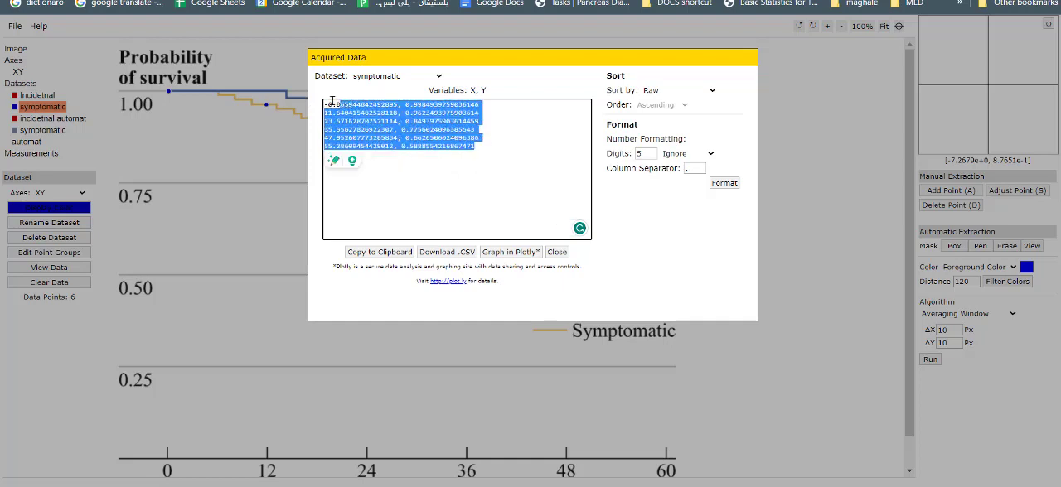
{"action": "left_click", "coordinate": [498, 139]}
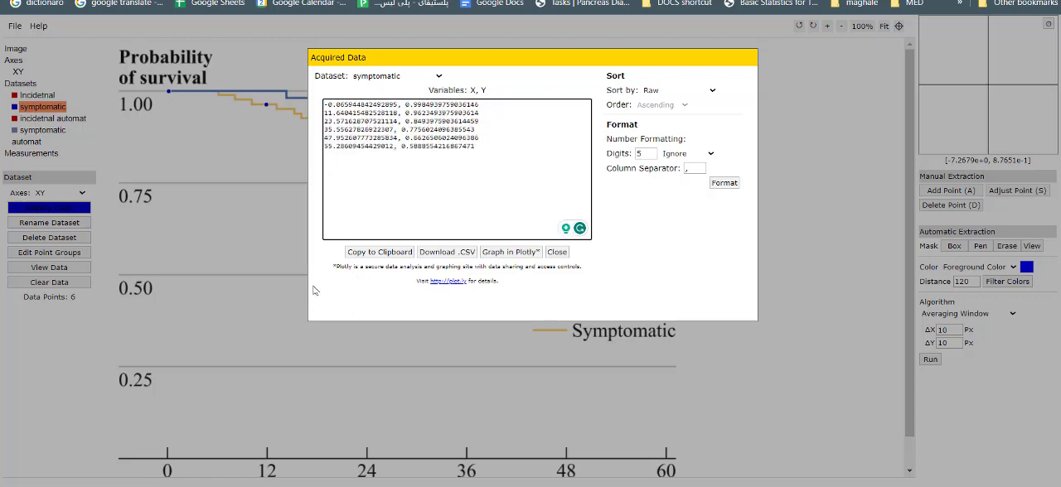
{"action": "key", "text": "Escape"}
{"action": "key", "text": "alt+Tab"}
{"action": "key", "text": "alt+Tab"}
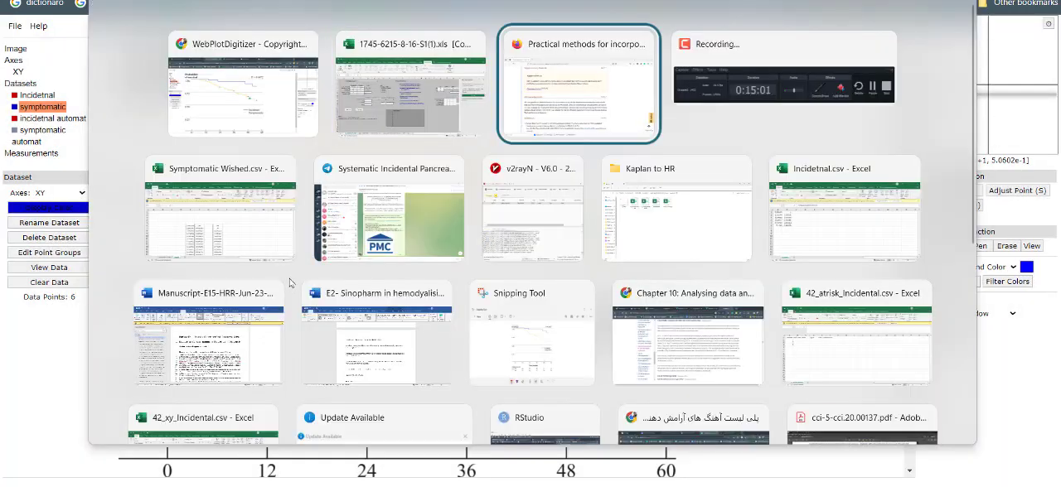
{"action": "left_click", "coordinate": [406, 101]}
{"action": "left_click", "coordinate": [178, 106]}
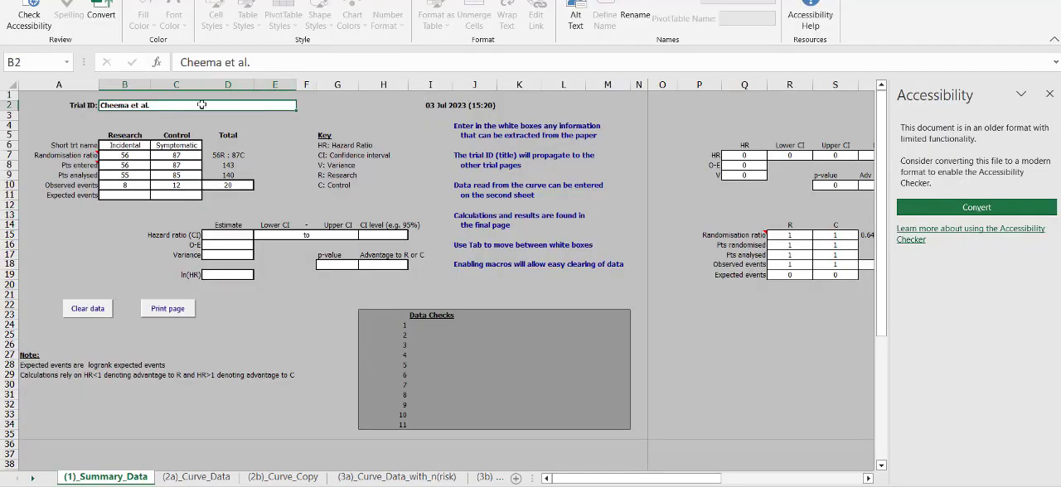
{"action": "left_click_drag", "start_coordinate": [277, 59], "coordinate": [180, 57]}
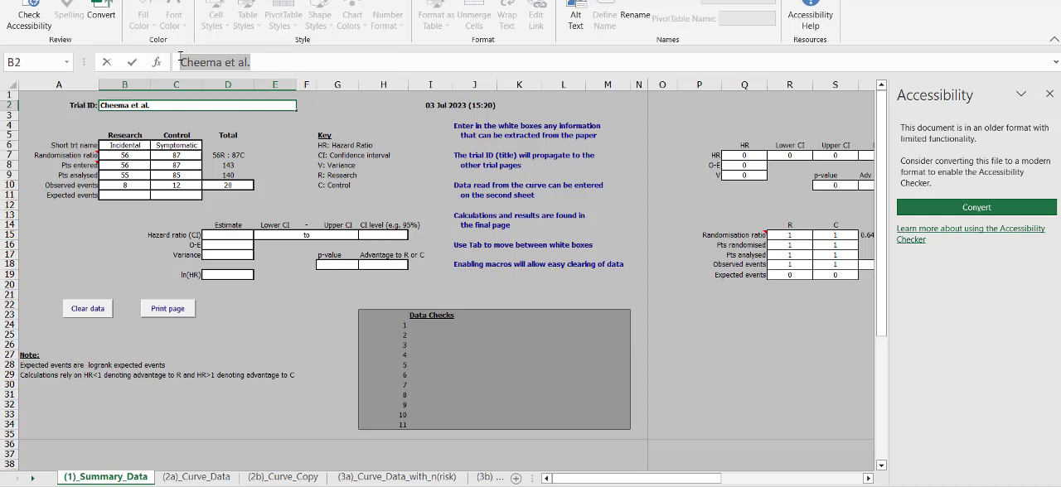
{"action": "left_click", "coordinate": [264, 59]}
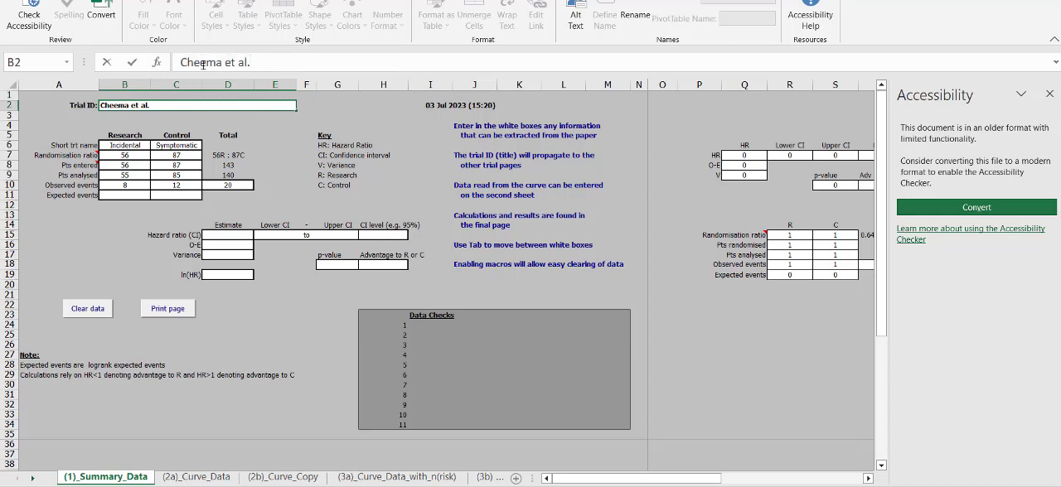
{"action": "double_click", "coordinate": [203, 63]}
{"action": "left_click", "coordinate": [184, 127]}
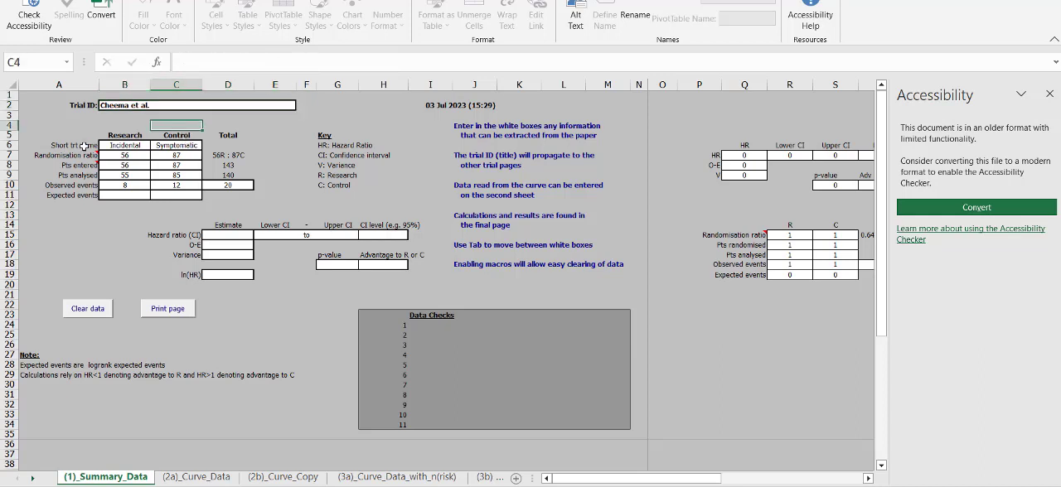
Step: Check the short treatment names entered for the research and control arms
{"action": "left_click", "coordinate": [86, 146]}
{"action": "left_click", "coordinate": [124, 146]}
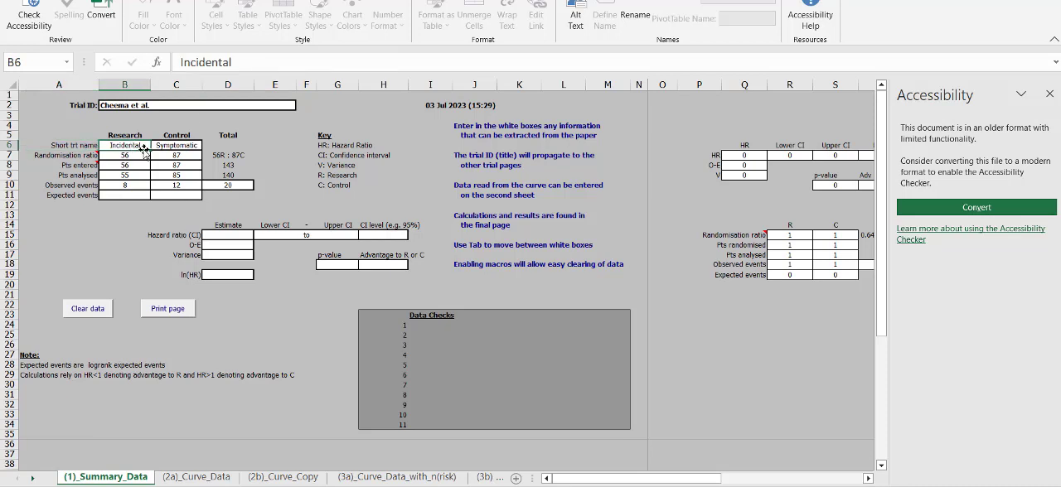
{"action": "left_click", "coordinate": [179, 147]}
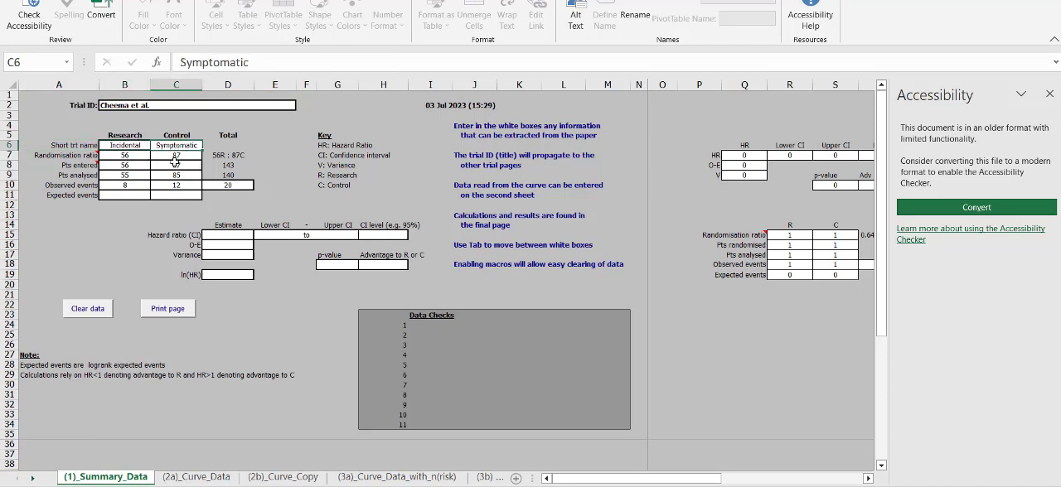
{"action": "left_click", "coordinate": [120, 149]}
Step: Close the Accessibility pane and examine the randomisation ratio of the research and control arms
{"action": "left_click", "coordinate": [125, 156]}
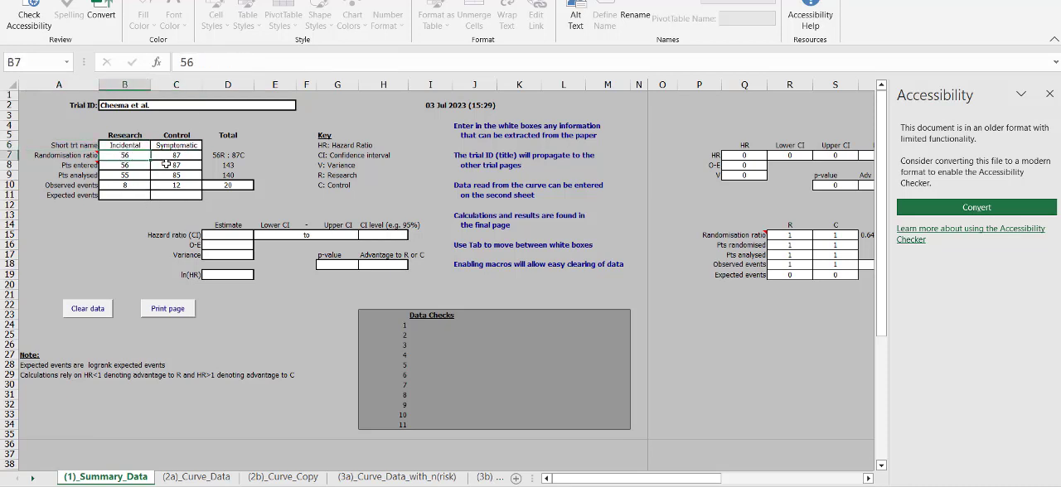
{"action": "left_click", "coordinate": [162, 165]}
{"action": "left_click", "coordinate": [138, 166]}
{"action": "left_click", "coordinate": [138, 156]}
{"action": "left_click", "coordinate": [1049, 93]}
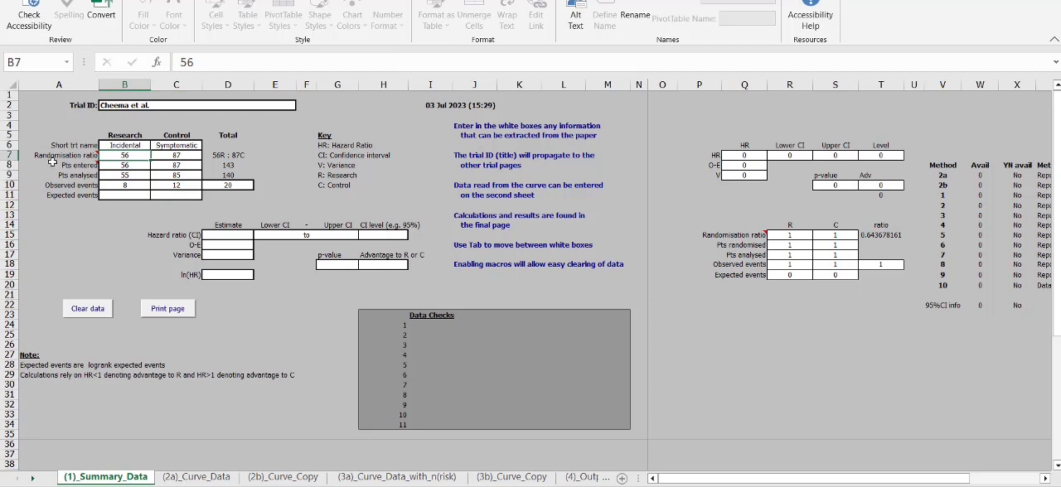
{"action": "key", "text": "Right"}
{"action": "key", "text": "Left"}
{"action": "key", "text": "Right"}
{"action": "key", "text": "Left"}
Step: Examine the patients entered for the incidental and symptomatic arms
{"action": "left_click", "coordinate": [82, 162]}
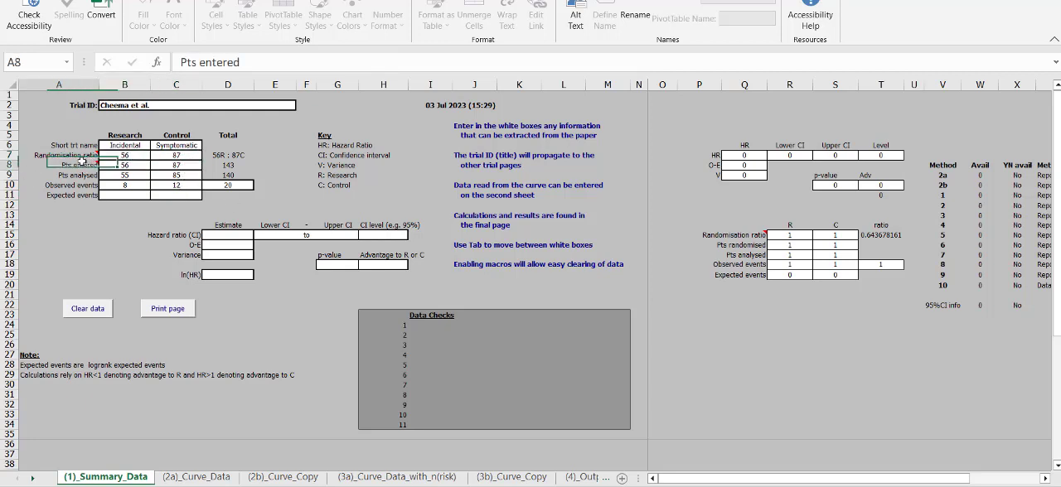
{"action": "key", "text": "Down"}
{"action": "key", "text": "Down"}
{"action": "key", "text": "Down"}
{"action": "key", "text": "Down"}
{"action": "left_click", "coordinate": [123, 169]}
{"action": "left_click", "coordinate": [179, 169]}
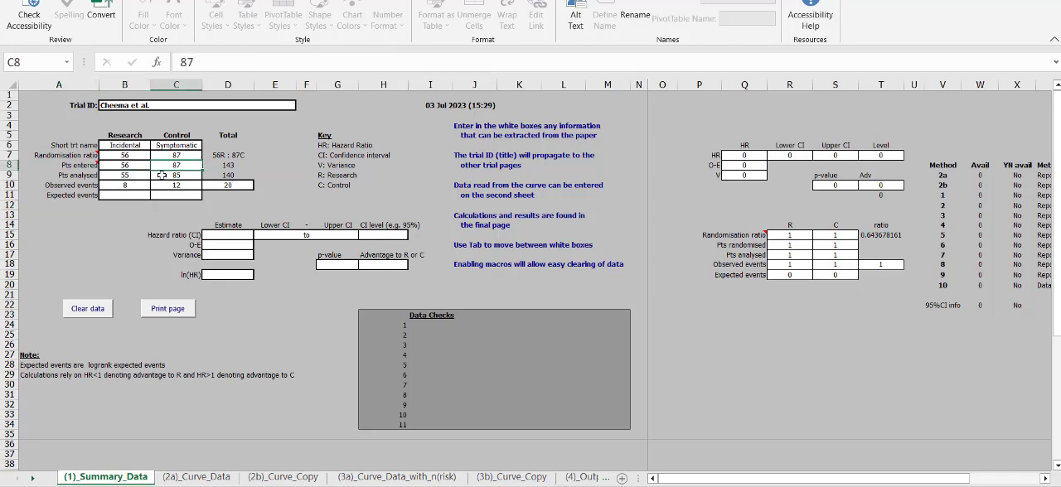
Step: Switch to the 73.pdf paper and check the initial numbers at risk below the Fig. 2 survival curves
{"action": "key", "text": "alt+Tab"}
{"action": "key", "text": "Tab"}
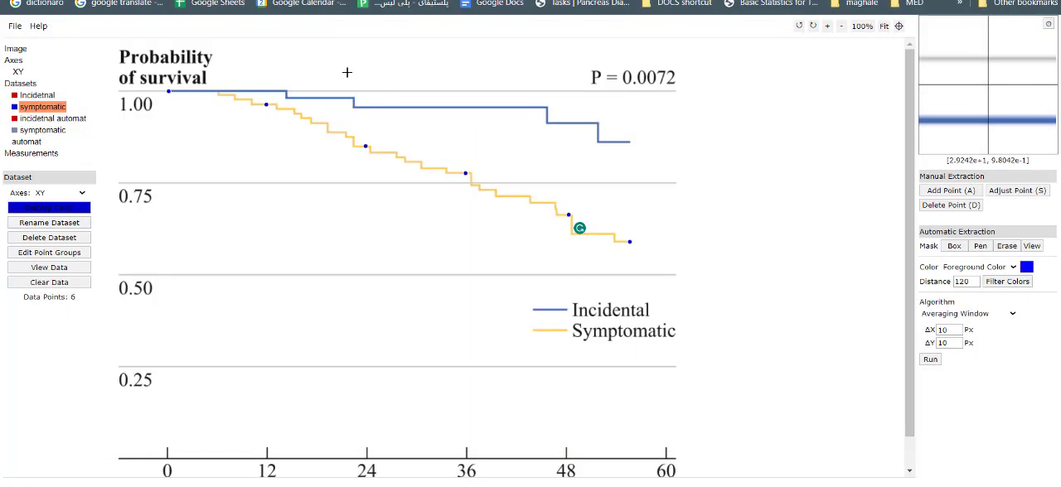
{"action": "scroll", "coordinate": [583, 366], "scroll_direction": "down", "scroll_amount": 1}
{"action": "scroll", "coordinate": [582, 364], "scroll_direction": "up", "scroll_amount": 1}
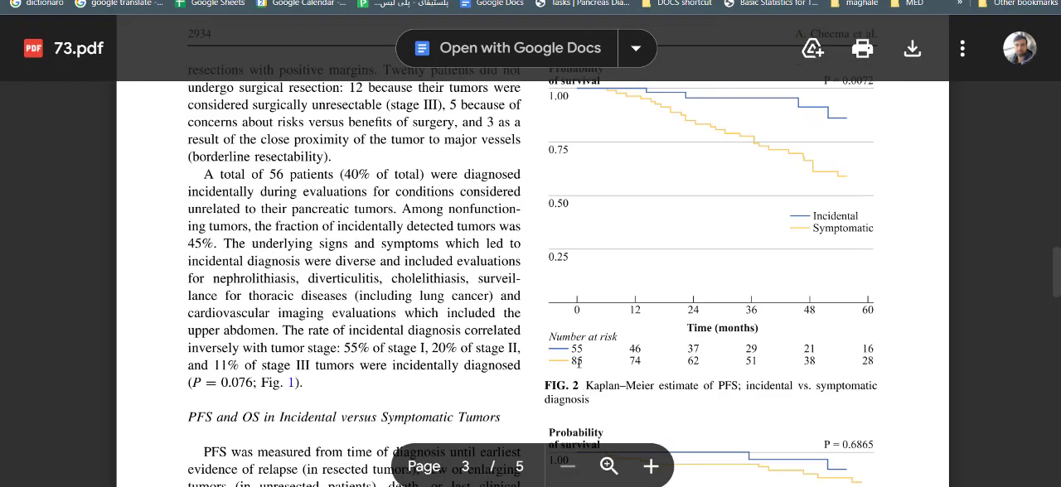
Step: Return to the hazard ratio workbook and compare the patients entered, patients analysed and observed events of both arms
{"action": "key", "text": "alt+Tab"}
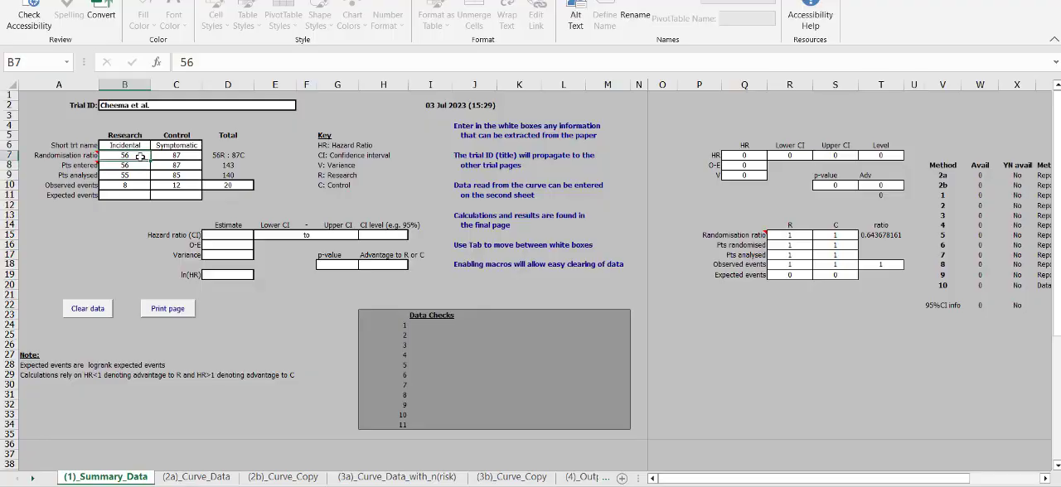
{"action": "left_click", "coordinate": [134, 175]}
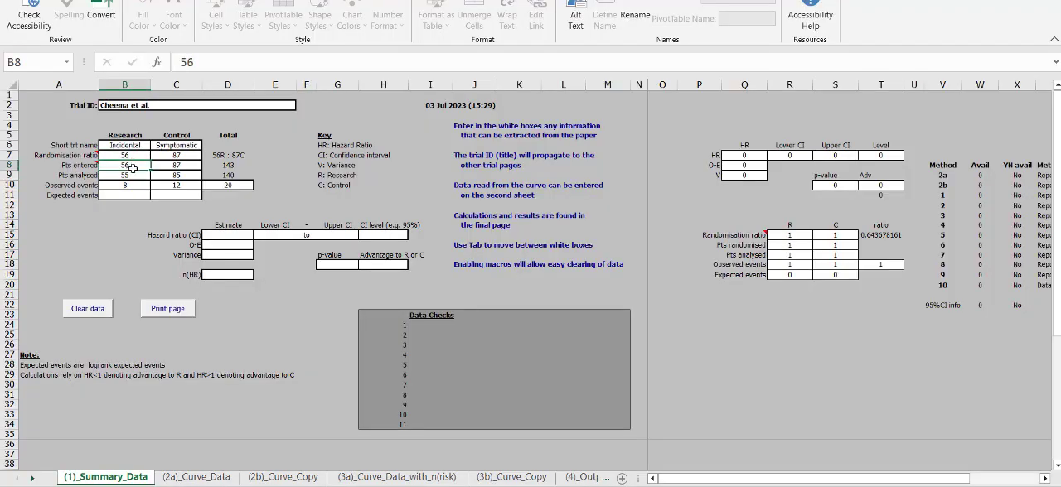
{"action": "left_click", "coordinate": [141, 165]}
{"action": "key", "text": "shift+Down"}
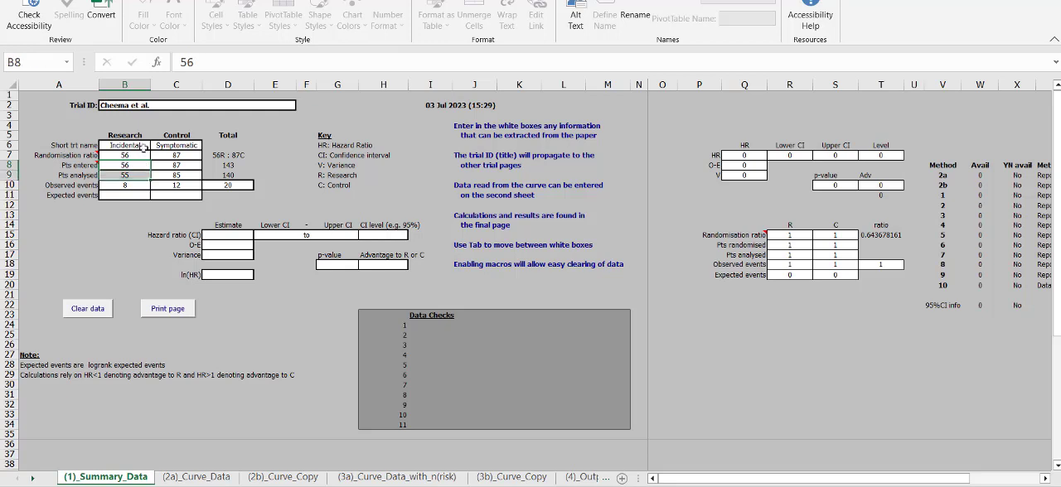
{"action": "left_click", "coordinate": [188, 175]}
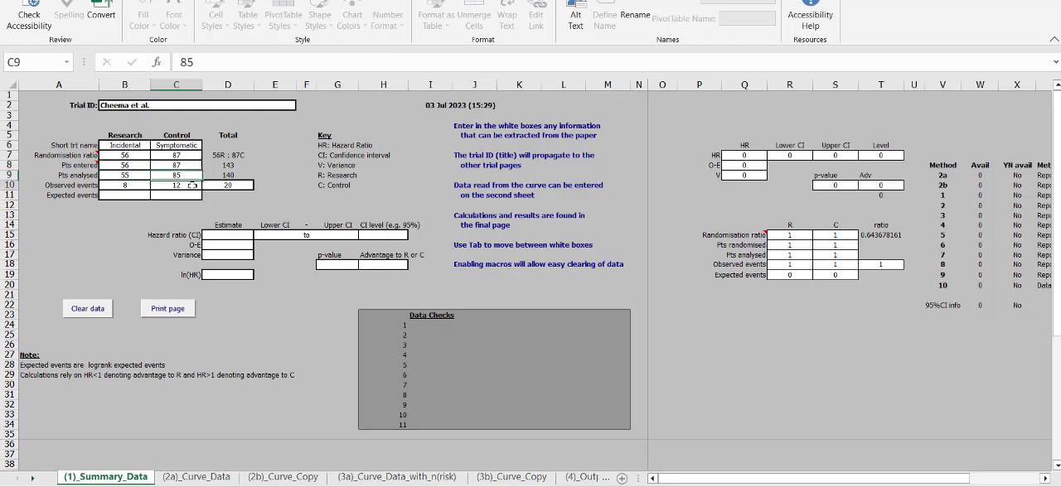
{"action": "left_click", "coordinate": [189, 184]}
{"action": "left_click_drag", "start_coordinate": [187, 165], "coordinate": [185, 181]}
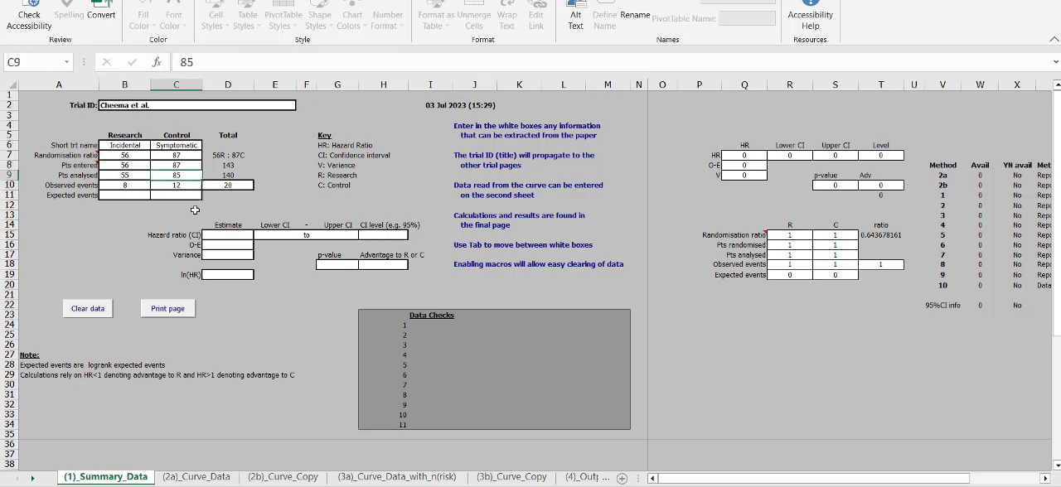
{"action": "key", "text": "alt+Tab"}
{"action": "key", "text": "alt+Tab"}
{"action": "left_click", "coordinate": [144, 187]}
{"action": "left_click", "coordinate": [228, 216]}
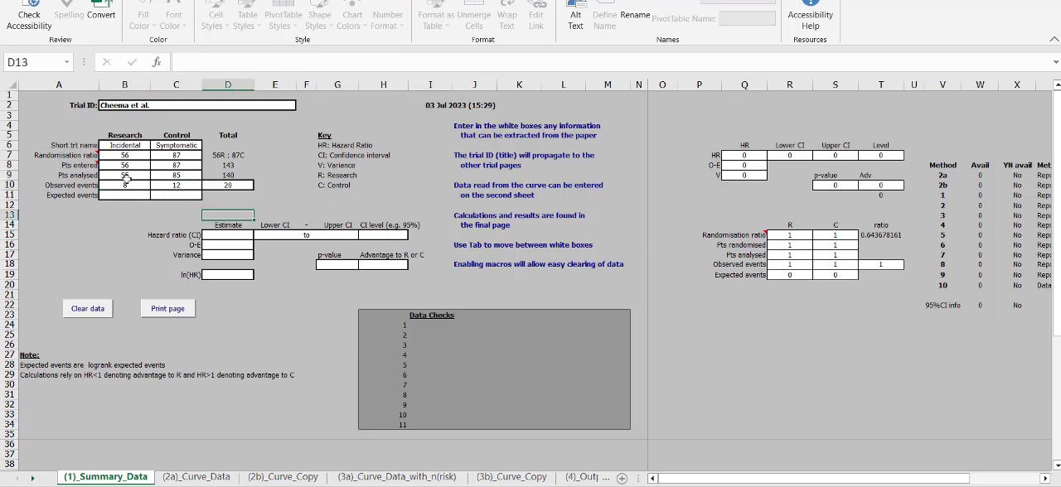
Step: Find the 5-year survival rates in the paper's text and check the incidental arm's observed events formula in the workbook
{"action": "key", "text": "alt+Tab"}
{"action": "scroll", "coordinate": [479, 286], "scroll_direction": "down", "scroll_amount": 5}
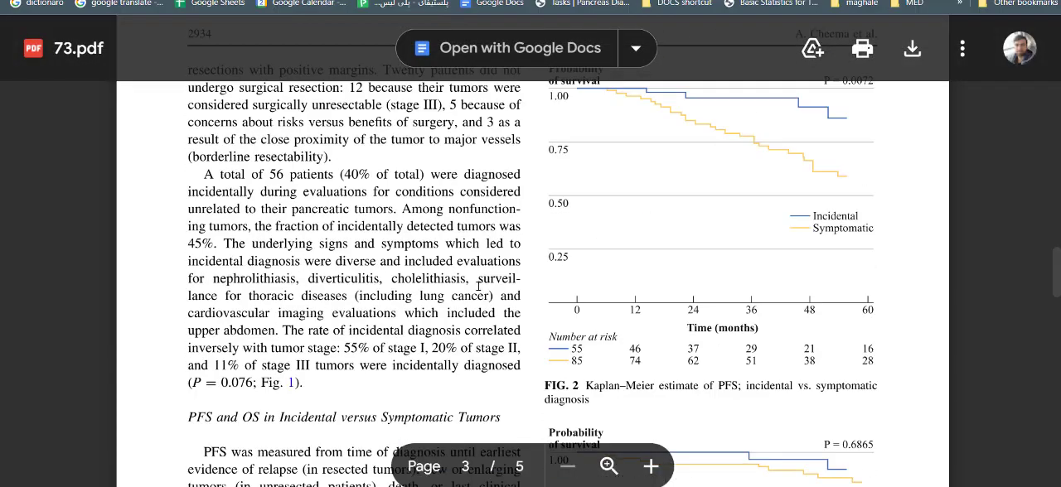
{"action": "scroll", "coordinate": [340, 277], "scroll_direction": "up", "scroll_amount": 3}
{"action": "scroll", "coordinate": [373, 280], "scroll_direction": "down", "scroll_amount": 4}
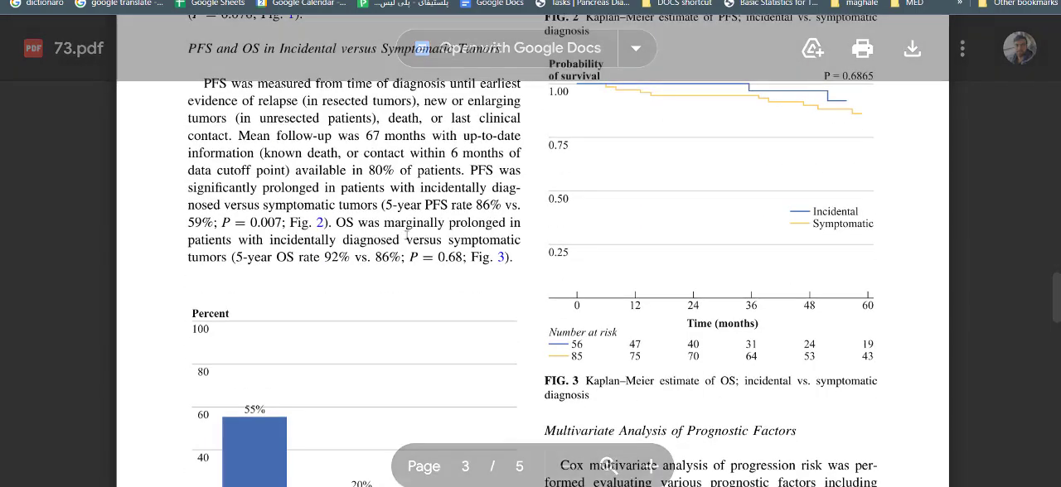
{"action": "key", "text": "alt+Tab"}
{"action": "left_click", "coordinate": [96, 185]}
{"action": "left_click", "coordinate": [116, 182]}
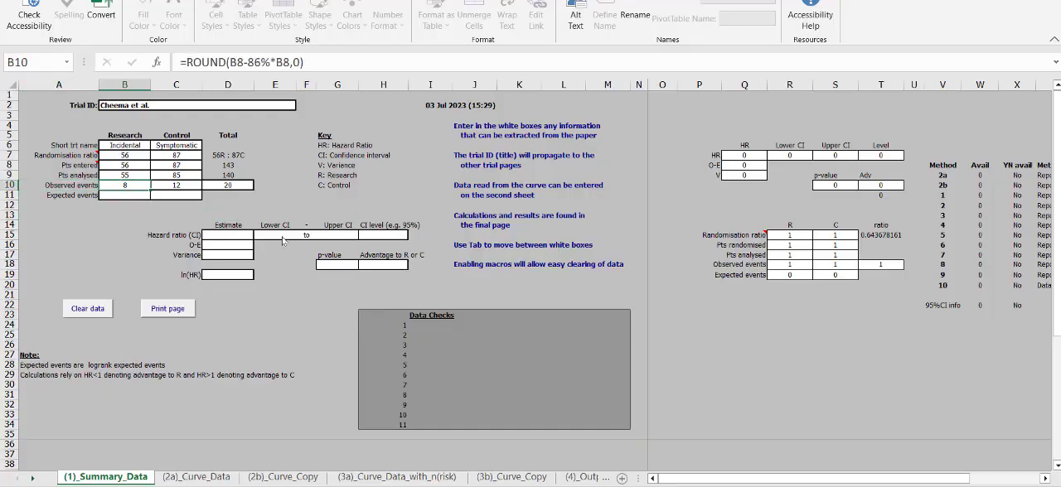
Step: Highlight the 5-year survival rates of incidental versus symptomatic tumors in the paper, and return to the workbook's patients analysed row
{"action": "key", "text": "alt+Tab"}
{"action": "left_click_drag", "start_coordinate": [299, 261], "coordinate": [356, 260]}
{"action": "left_click", "coordinate": [371, 260]}
{"action": "left_click", "coordinate": [378, 260]}
{"action": "key", "text": "alt+Tab"}
{"action": "left_click", "coordinate": [161, 189]}
{"action": "left_click", "coordinate": [127, 176]}
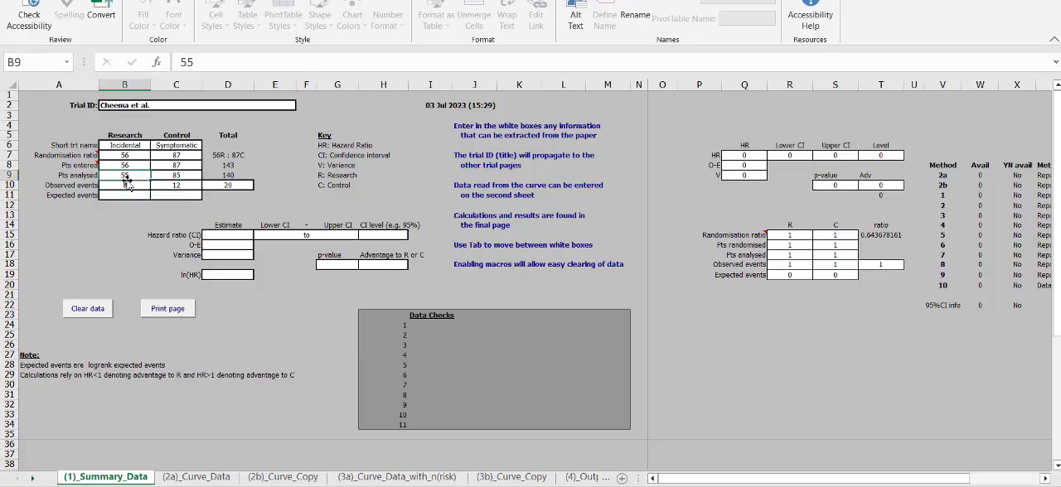
Step: Inspect the 86% survival term in the incidental arm's observed events formula without changing the formula
{"action": "left_click", "coordinate": [138, 184]}
{"action": "left_click_drag", "start_coordinate": [271, 63], "coordinate": [248, 62]}
{"action": "left_click", "coordinate": [254, 62]}
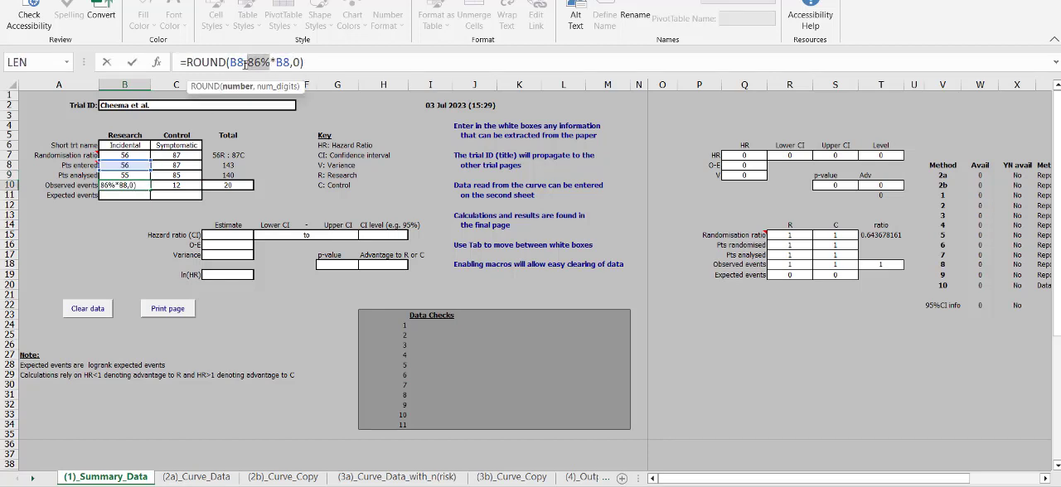
{"action": "left_click", "coordinate": [187, 184]}
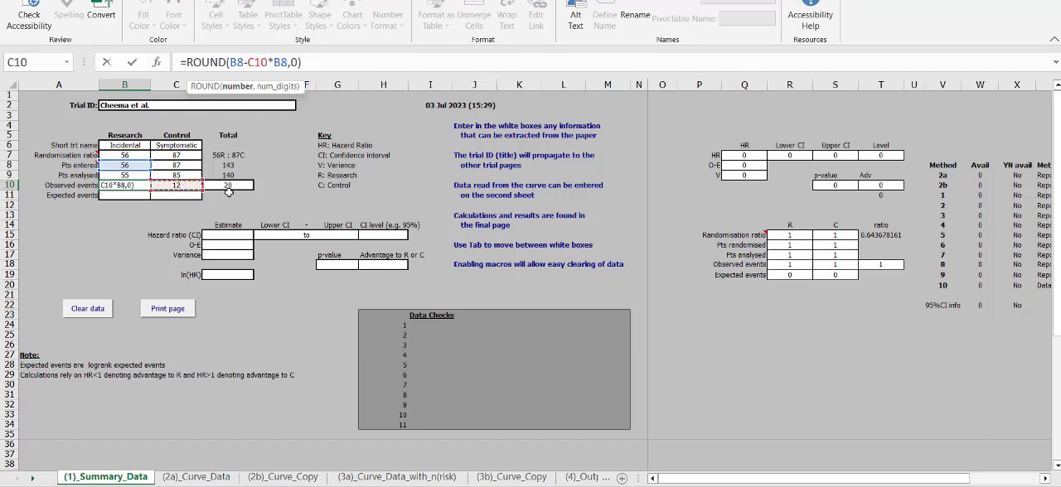
{"action": "key", "text": "Escape"}
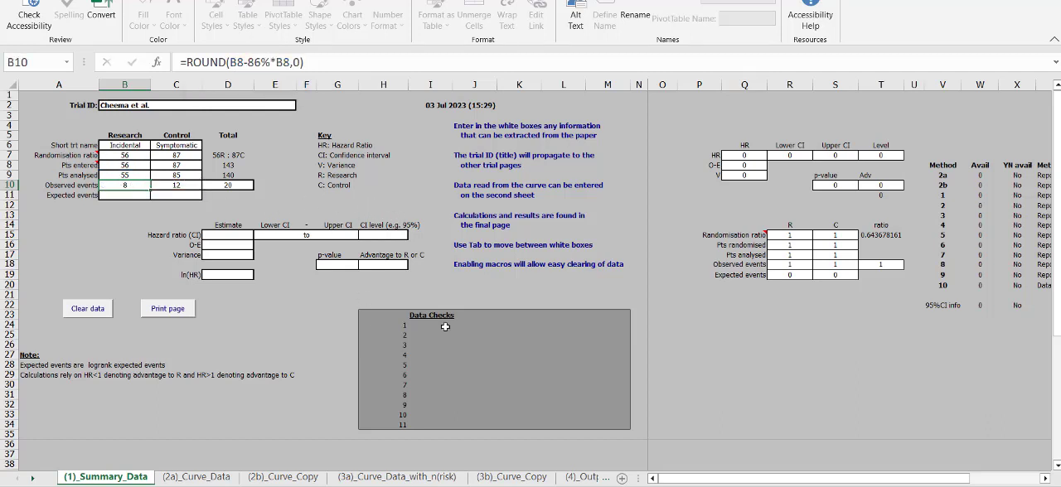
Step: Open the (3a)_Curve_Data_with_n(risk) sheet and examine the time intervals and their start times
{"action": "left_click", "coordinate": [264, 478]}
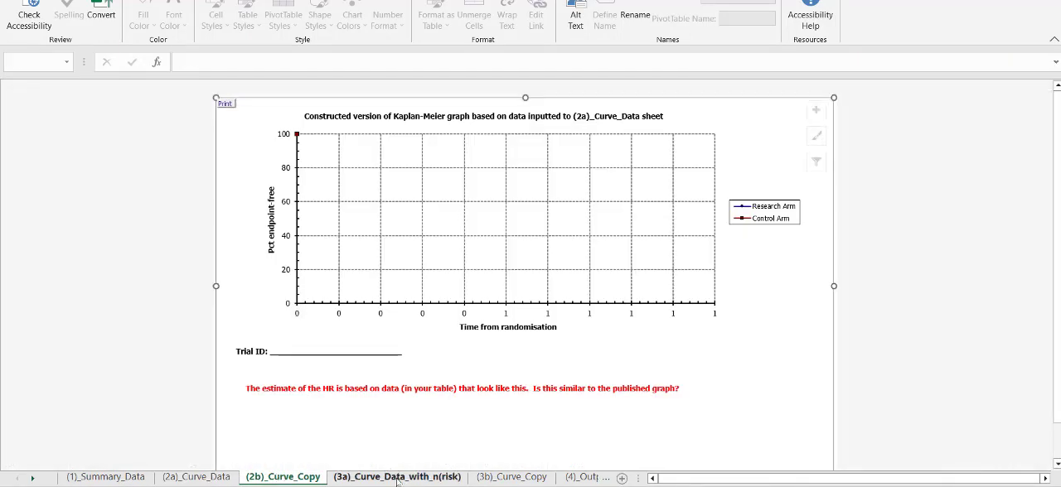
{"action": "left_click", "coordinate": [398, 478]}
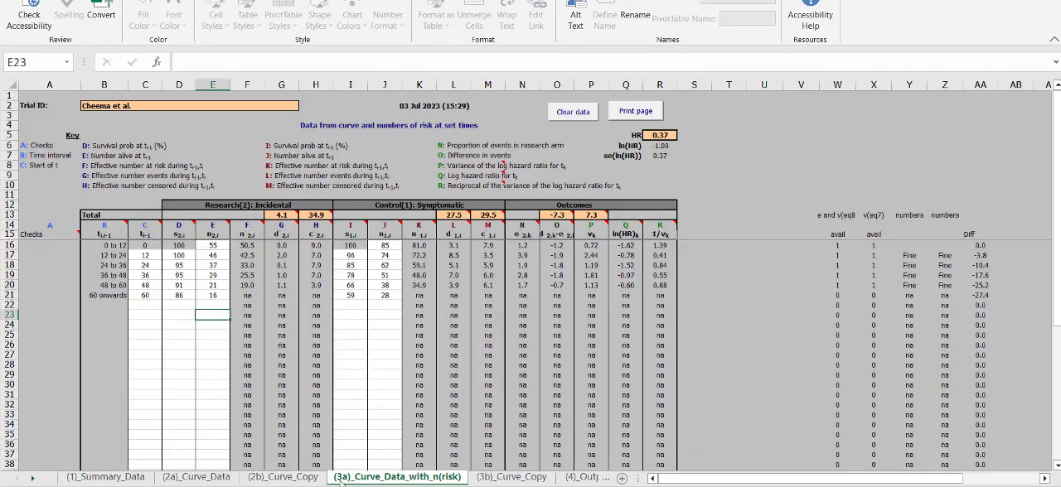
{"action": "left_click_drag", "start_coordinate": [112, 246], "coordinate": [108, 265]}
{"action": "left_click", "coordinate": [147, 255]}
{"action": "left_click", "coordinate": [147, 246]}
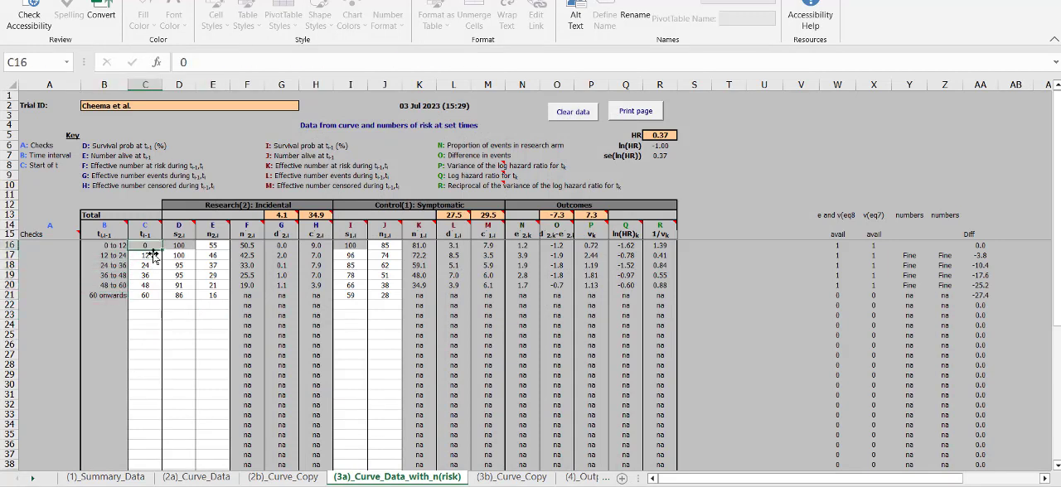
Step: Set the start time of the last interval, in cell C21, to 56
{"action": "left_click", "coordinate": [158, 296]}
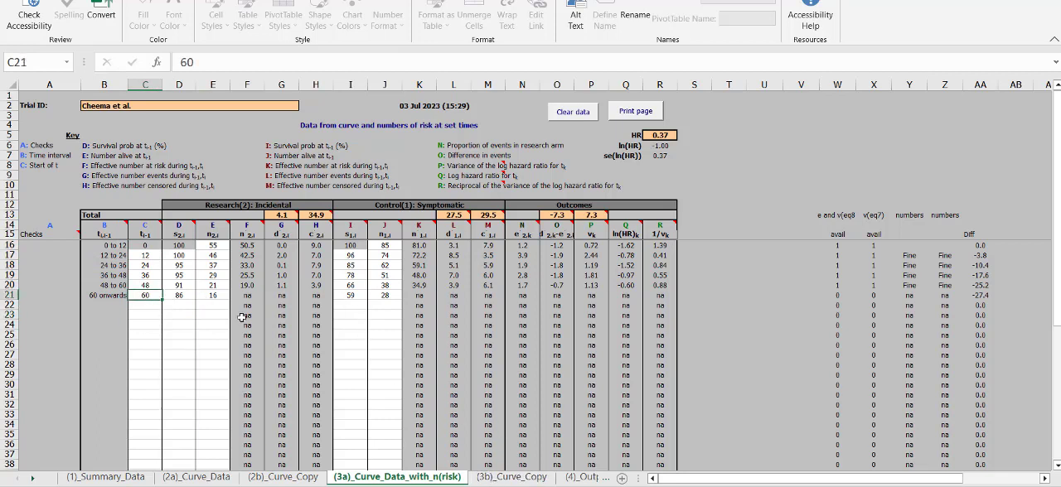
{"action": "type", "text": "56"}
{"action": "left_click", "coordinate": [238, 356]}
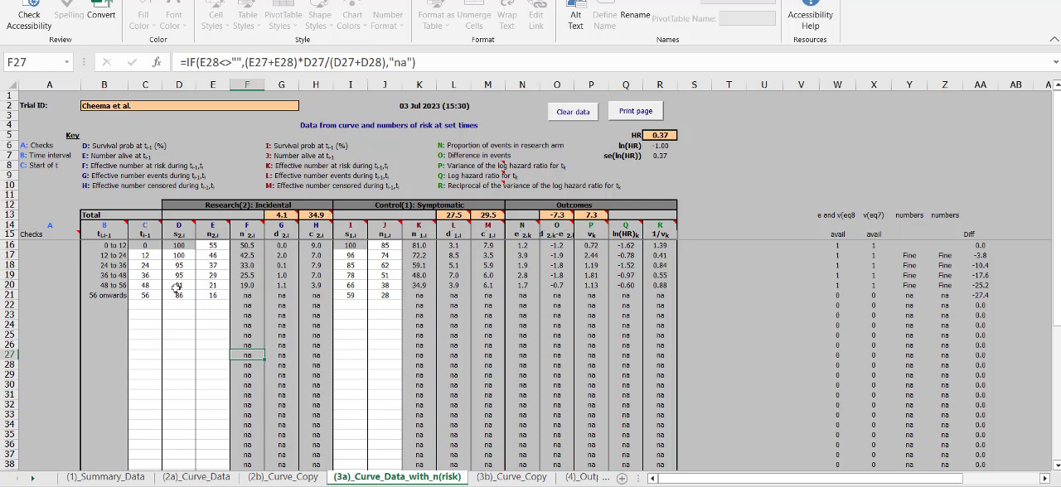
Step: Examine the incidental arm's survival probabilities from the 12-month row to the last interval
{"action": "left_click_drag", "start_coordinate": [183, 297], "coordinate": [193, 264]}
{"action": "left_click", "coordinate": [235, 286]}
{"action": "left_click_drag", "start_coordinate": [183, 298], "coordinate": [184, 256]}
{"action": "left_click", "coordinate": [184, 257]}
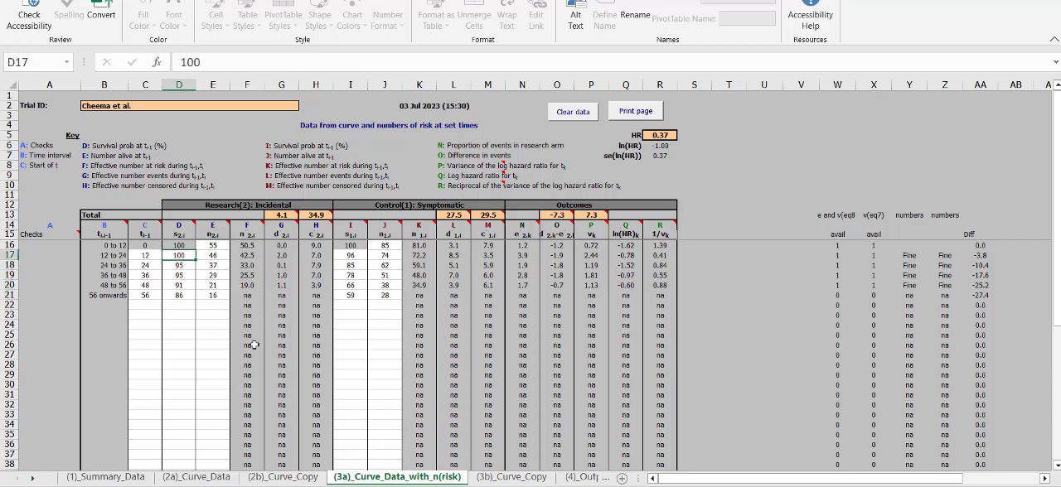
Step: Switch to WebPlotDigitizer and view the acquired data of the manually digitized symptomatic dataset
{"action": "key", "text": "alt+Tab"}
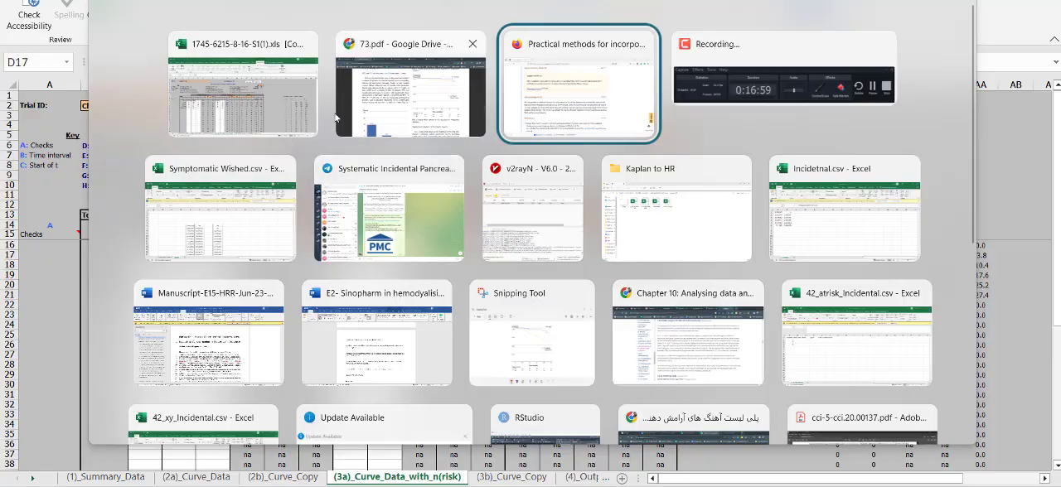
{"action": "left_click", "coordinate": [386, 121]}
{"action": "left_click", "coordinate": [365, 0]}
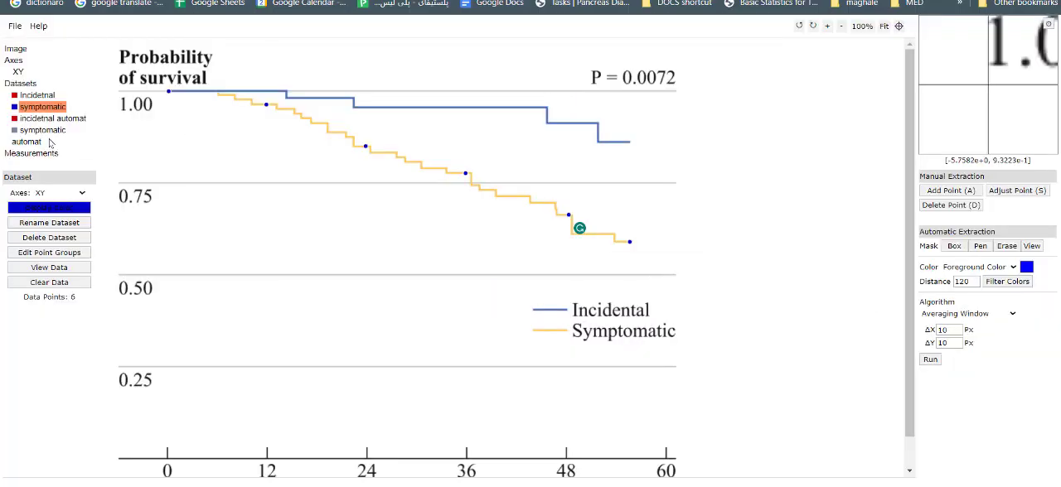
{"action": "left_click", "coordinate": [69, 274]}
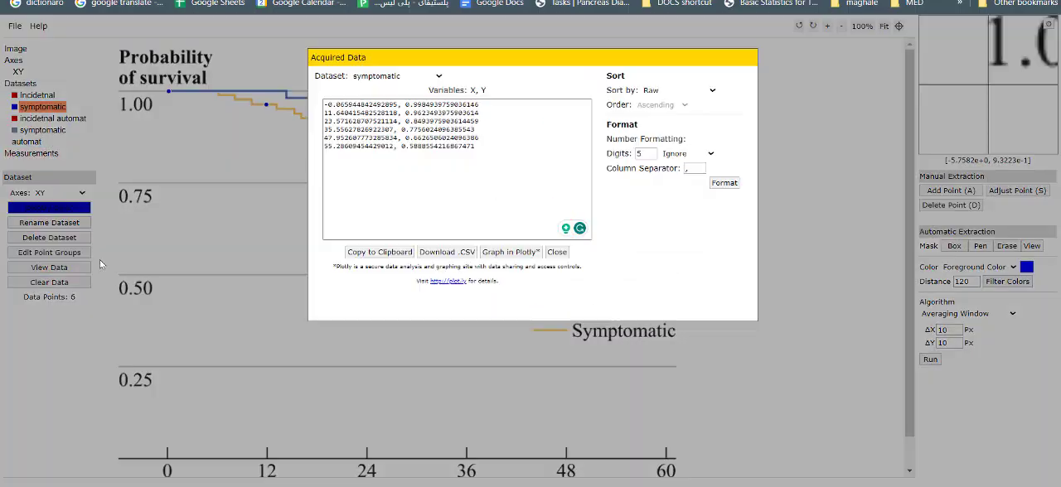
Step: Examine the survival values of the acquired symptomatic data, from the first point through the 24-month point
{"action": "double_click", "coordinate": [484, 111]}
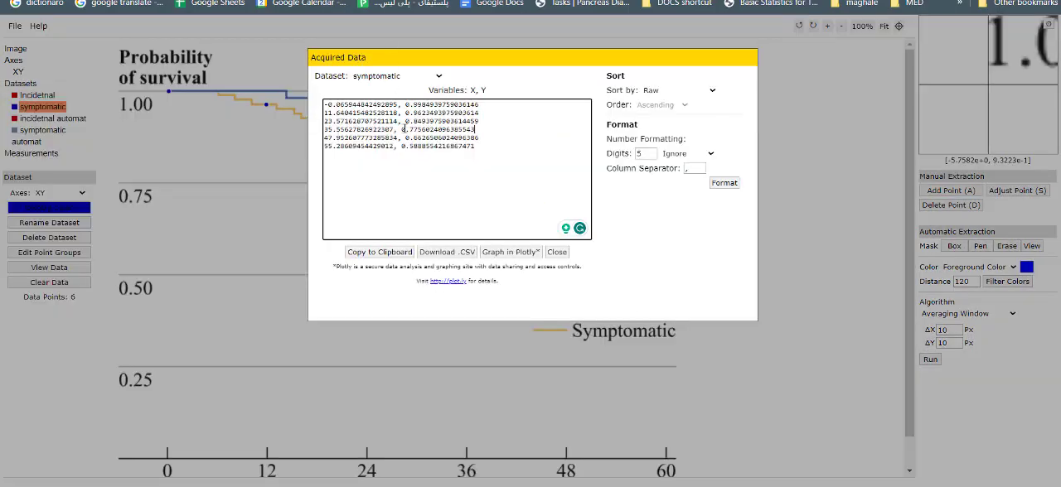
{"action": "double_click", "coordinate": [475, 113]}
{"action": "left_click_drag", "start_coordinate": [484, 154], "coordinate": [272, 107]}
{"action": "left_click", "coordinate": [489, 113]}
{"action": "left_click", "coordinate": [428, 112]}
{"action": "double_click", "coordinate": [419, 104]}
{"action": "left_click", "coordinate": [504, 104]}
{"action": "left_click_drag", "start_coordinate": [408, 113], "coordinate": [424, 113]}
{"action": "left_click", "coordinate": [424, 112]}
{"action": "left_click", "coordinate": [431, 121]}
Step: Switch to the spreadsheet and examine the symptomatic arm's unrounded survival probabilities from the 12-month row to the last interval
{"action": "key", "text": "alt+Tab"}
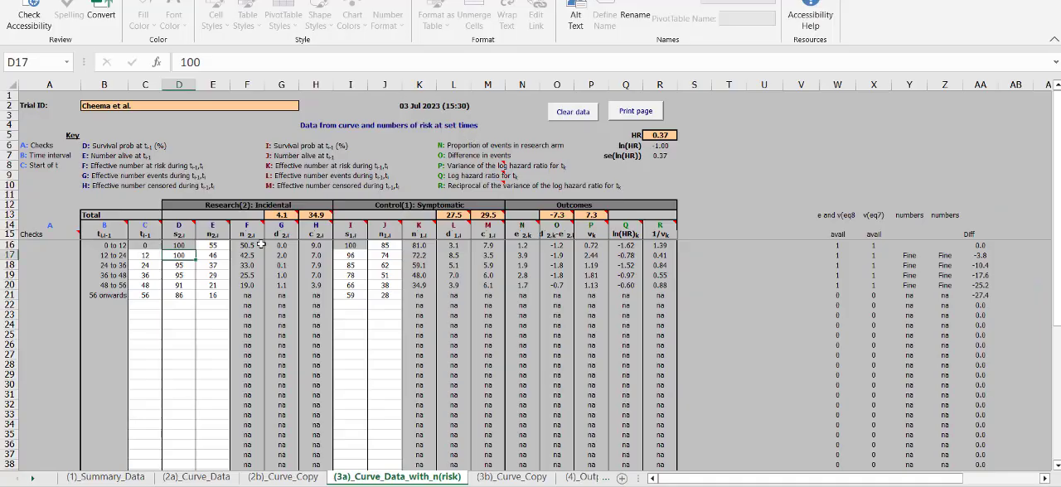
{"action": "left_click", "coordinate": [191, 265]}
{"action": "left_click", "coordinate": [206, 258]}
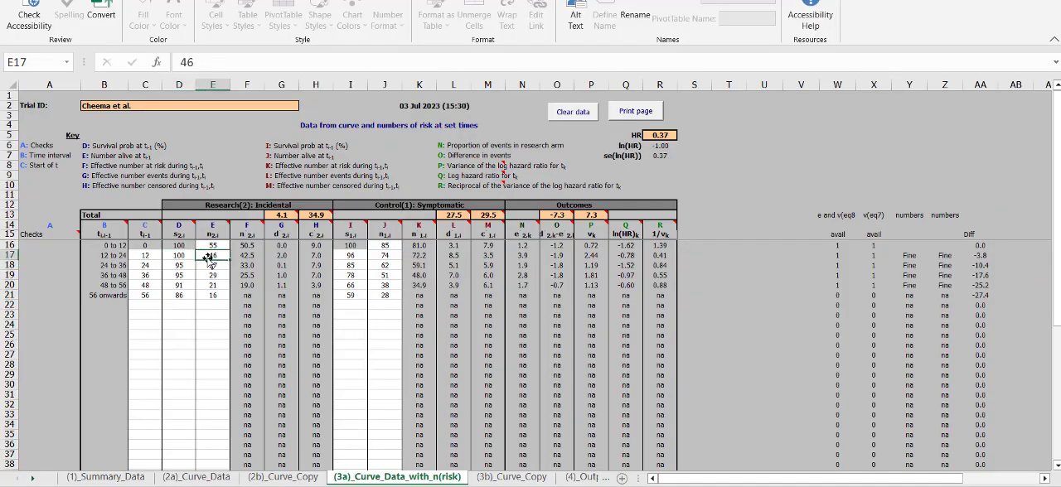
{"action": "left_click", "coordinate": [350, 256]}
{"action": "left_click_drag", "start_coordinate": [217, 62], "coordinate": [171, 61]}
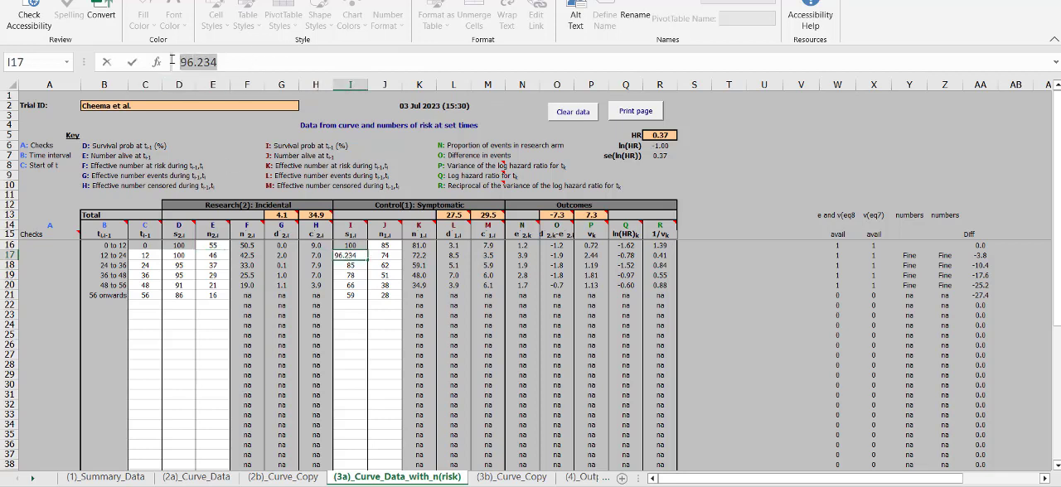
{"action": "left_click", "coordinate": [343, 264]}
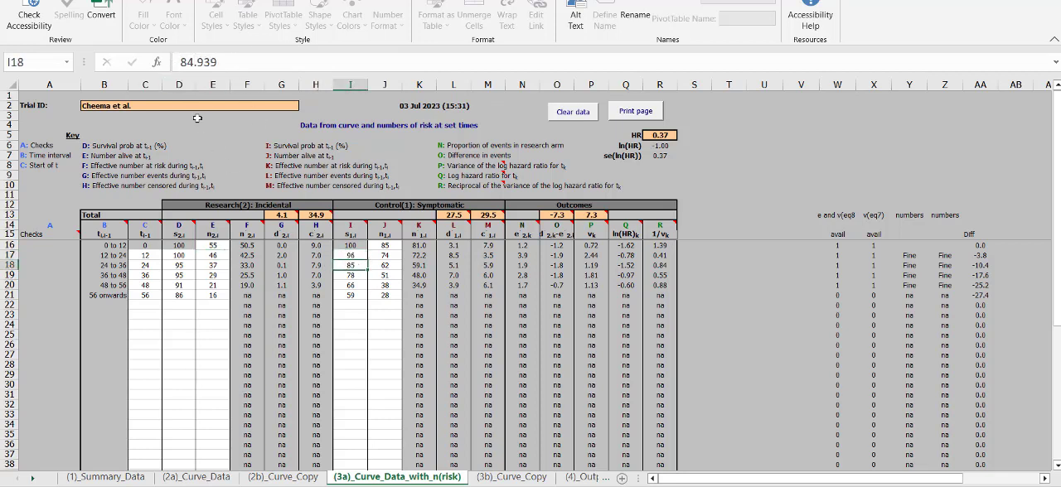
{"action": "left_click", "coordinate": [362, 276]}
{"action": "left_click", "coordinate": [358, 286]}
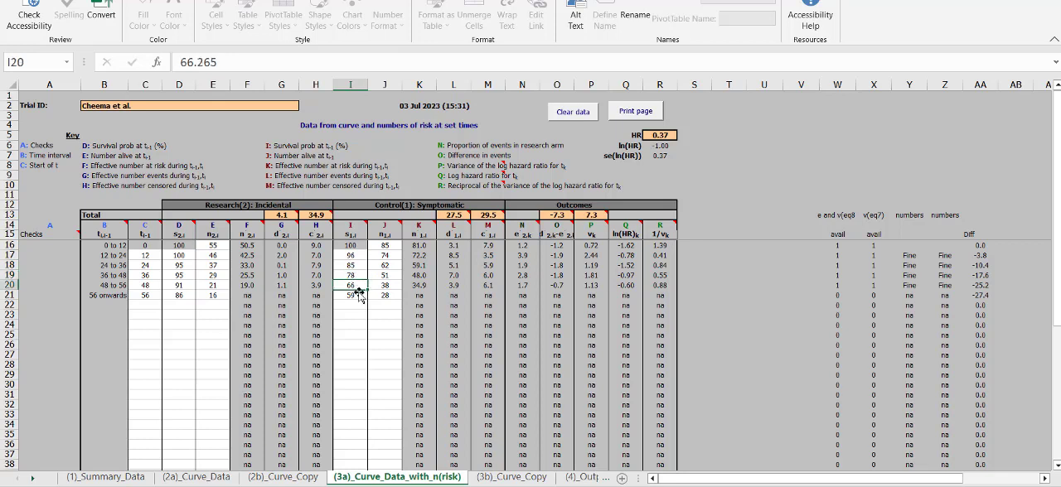
{"action": "left_click", "coordinate": [361, 296]}
Step: Examine the incidental arm's unrounded survival probability in D20 and its number alive in E17
{"action": "left_click", "coordinate": [179, 285]}
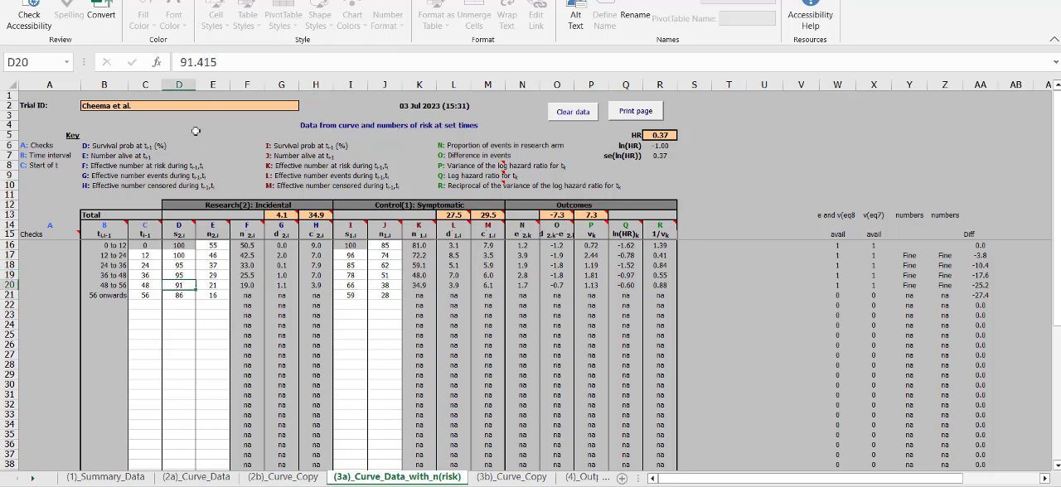
{"action": "double_click", "coordinate": [222, 65]}
{"action": "left_click", "coordinate": [242, 67]}
{"action": "left_click_drag", "start_coordinate": [218, 70], "coordinate": [175, 66]}
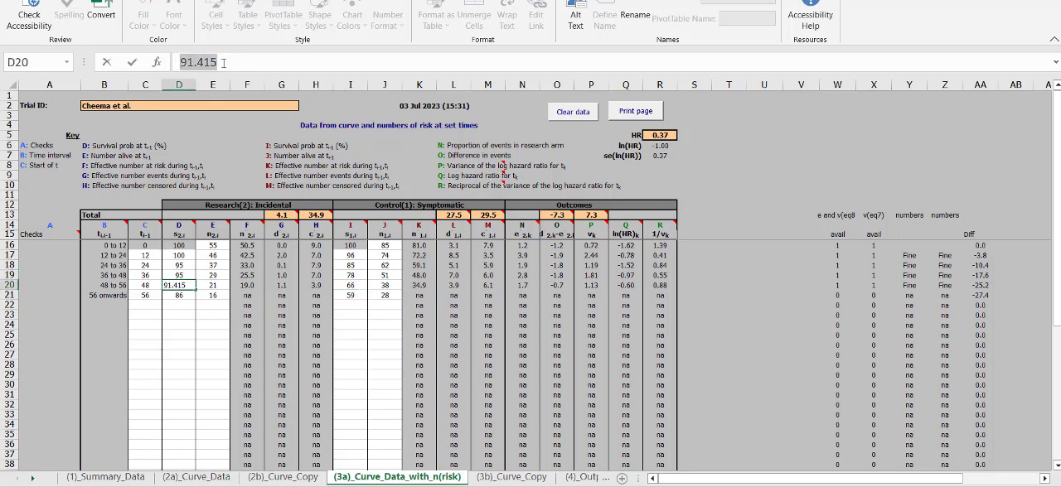
{"action": "left_click", "coordinate": [224, 64]}
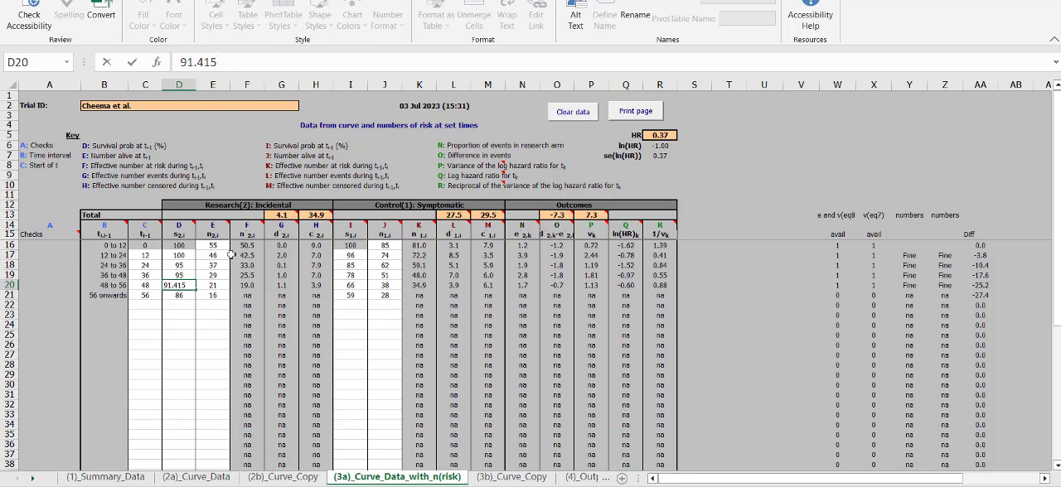
{"action": "left_click", "coordinate": [354, 304]}
{"action": "mouse_move", "coordinate": [215, 254]}
{"action": "left_mouse_down"}
{"action": "mouse_move", "coordinate": [214, 289]}
{"action": "mouse_move", "coordinate": [214, 248]}
{"action": "left_mouse_up"}
{"action": "left_click", "coordinate": [215, 255]}
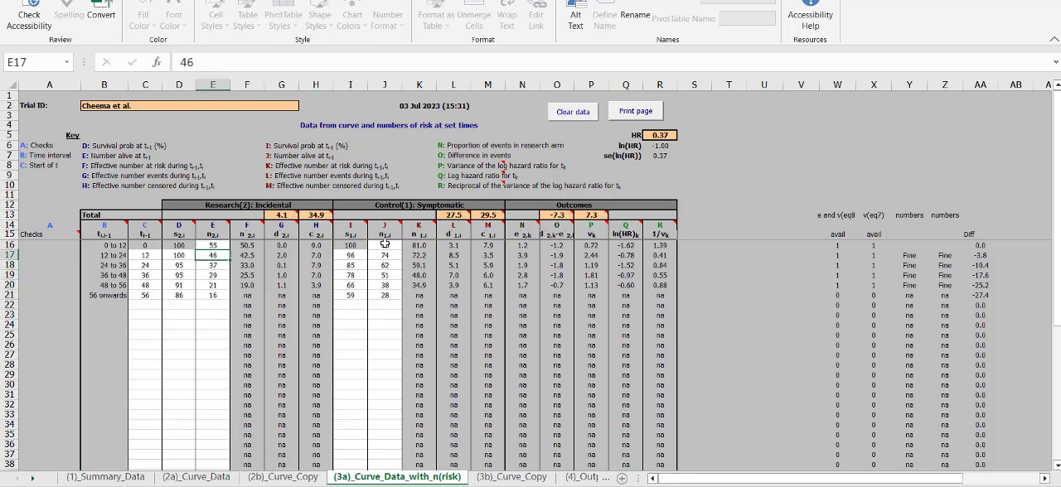
Step: Switch to the 73.pdf article and examine the number-at-risk rows under the Fig. 2 and Fig. 3 survival curves
{"action": "key", "text": "alt+Tab"}
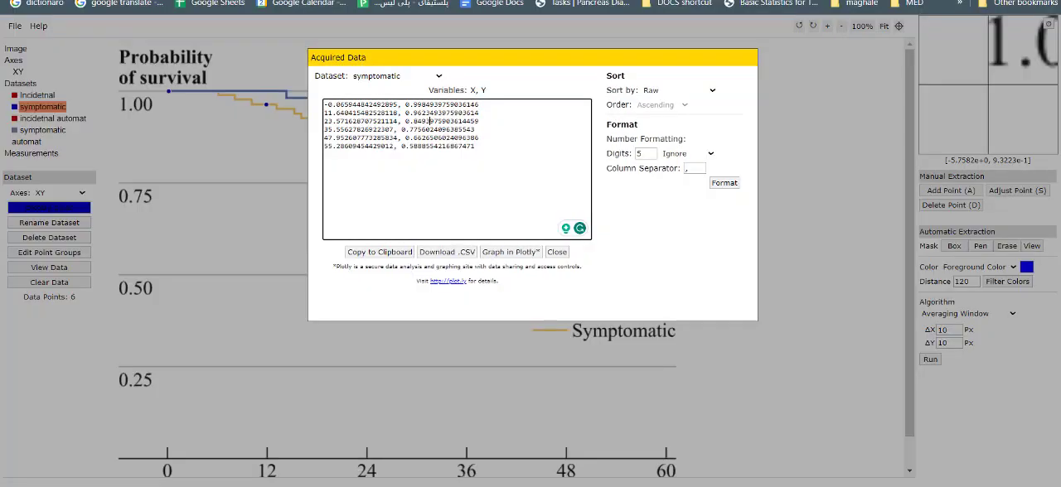
{"action": "key", "text": "ctrl+Tab"}
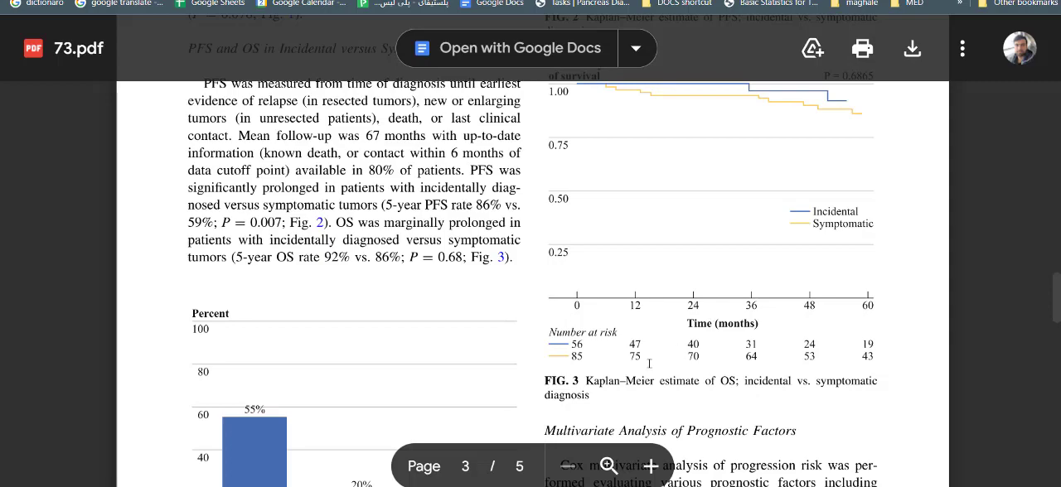
{"action": "scroll", "coordinate": [758, 305], "scroll_direction": "up", "scroll_amount": 3}
{"action": "scroll", "coordinate": [762, 305], "scroll_direction": "down", "scroll_amount": 3}
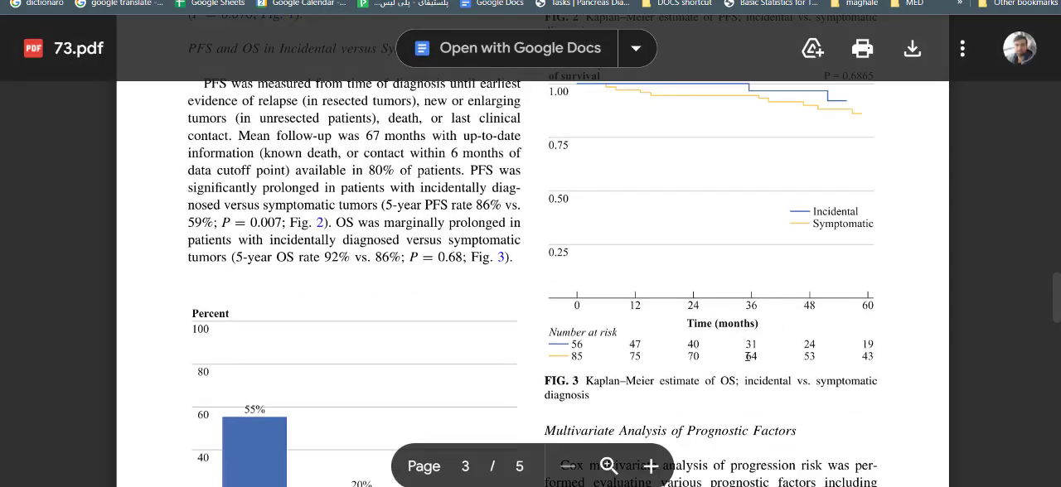
{"action": "scroll", "coordinate": [755, 324], "scroll_direction": "up", "scroll_amount": 3}
{"action": "scroll", "coordinate": [758, 315], "scroll_direction": "down", "scroll_amount": 3}
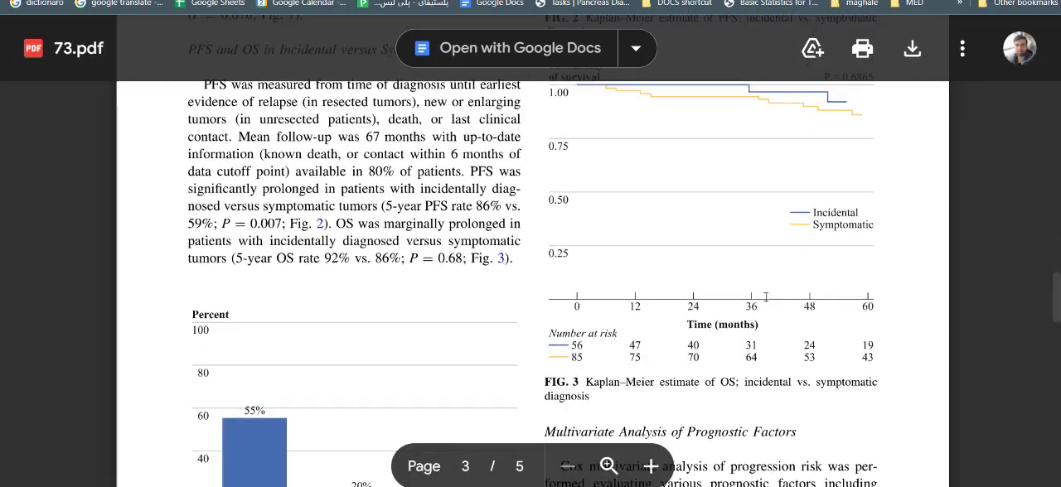
{"action": "scroll", "coordinate": [768, 299], "scroll_direction": "up", "scroll_amount": 3}
{"action": "scroll", "coordinate": [767, 299], "scroll_direction": "up", "scroll_amount": 2}
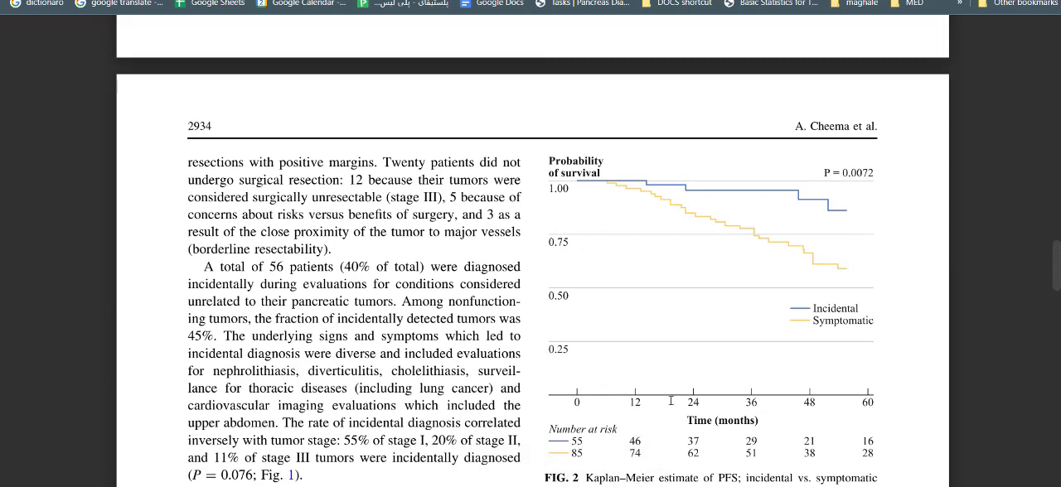
{"action": "scroll", "coordinate": [817, 424], "scroll_direction": "down", "scroll_amount": 1}
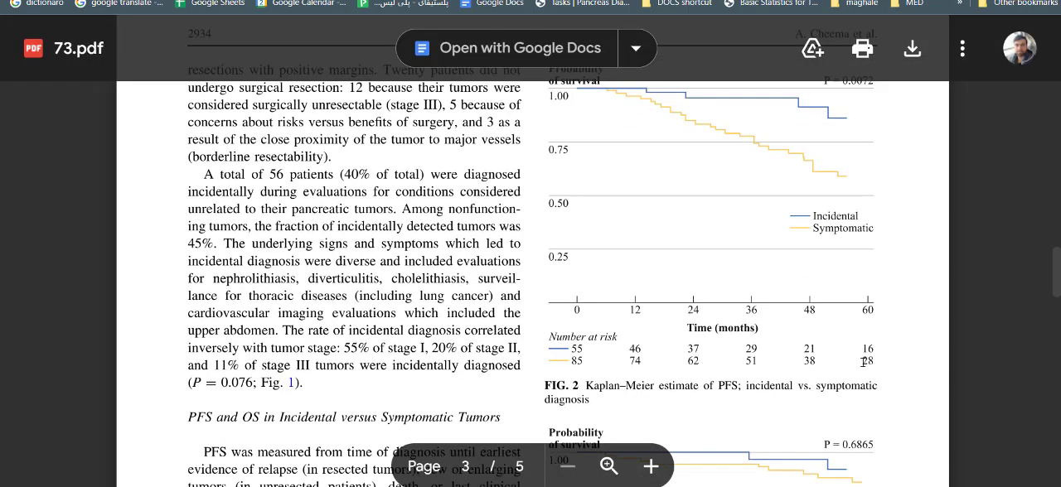
{"action": "left_click_drag", "start_coordinate": [794, 362], "coordinate": [579, 338]}
{"action": "left_click", "coordinate": [580, 340]}
Step: Look through the article's Fig. 2 and Fig. 3 Kaplan–Meier plots and the Table 1 hazard ratios
{"action": "scroll", "coordinate": [755, 315], "scroll_direction": "up", "scroll_amount": 1}
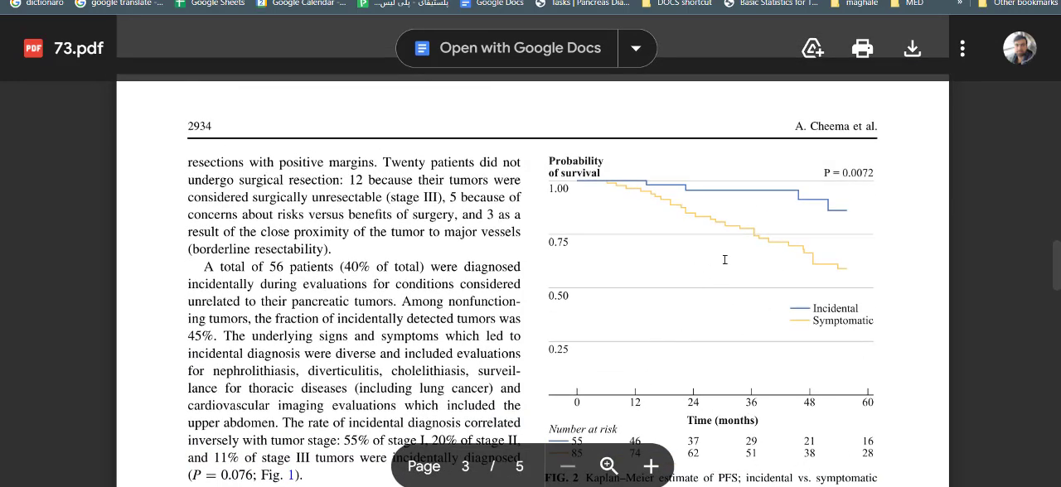
{"action": "scroll", "coordinate": [755, 267], "scroll_direction": "down", "scroll_amount": 2}
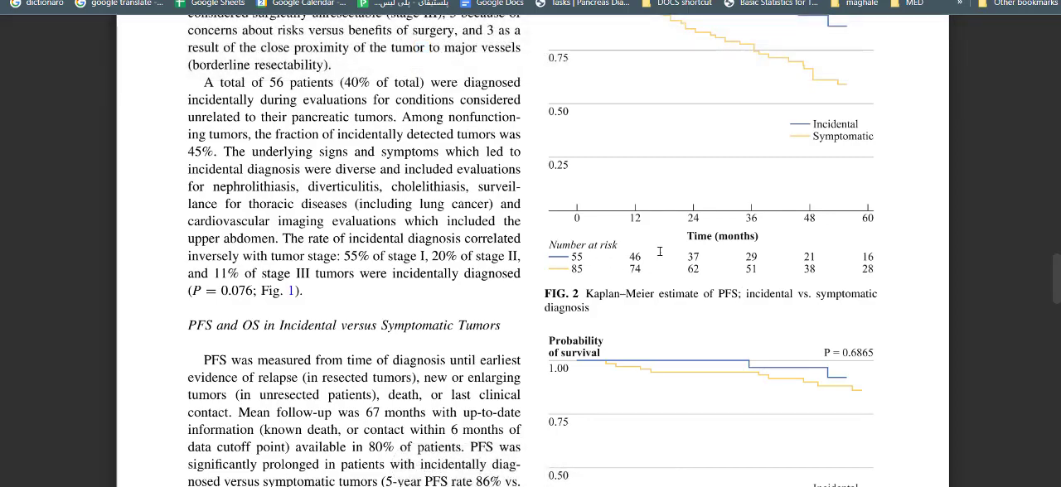
{"action": "scroll", "coordinate": [660, 252], "scroll_direction": "up", "scroll_amount": 1}
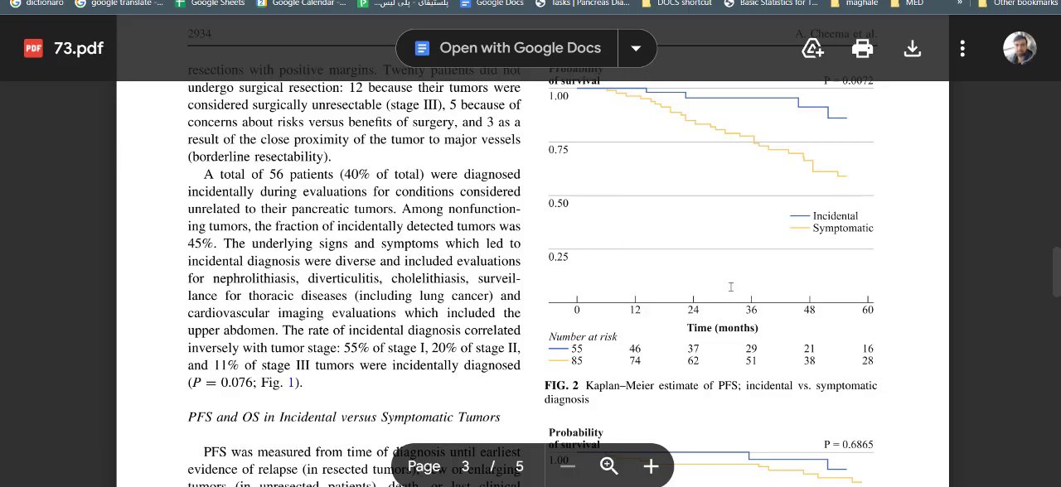
{"action": "scroll", "coordinate": [731, 287], "scroll_direction": "up", "scroll_amount": 2}
{"action": "scroll", "coordinate": [727, 285], "scroll_direction": "down", "scroll_amount": 4}
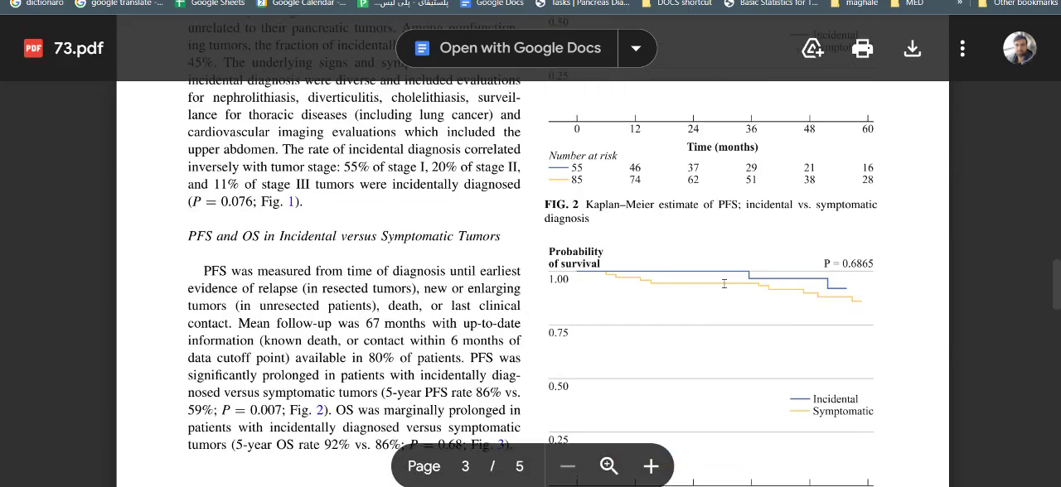
{"action": "scroll", "coordinate": [724, 284], "scroll_direction": "up", "scroll_amount": 3}
{"action": "scroll", "coordinate": [581, 294], "scroll_direction": "down", "scroll_amount": 10}
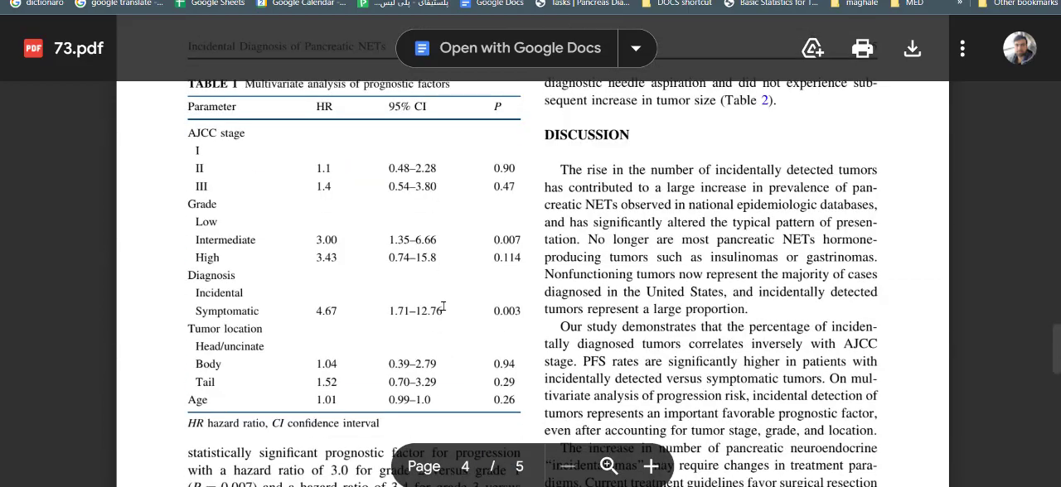
{"action": "scroll", "coordinate": [444, 306], "scroll_direction": "up", "scroll_amount": 10}
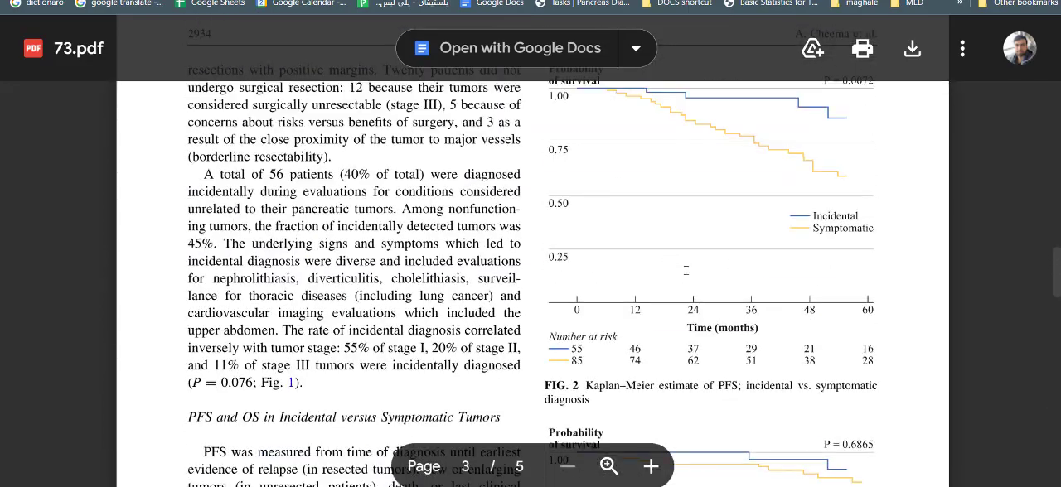
{"action": "scroll", "coordinate": [685, 270], "scroll_direction": "up", "scroll_amount": 1}
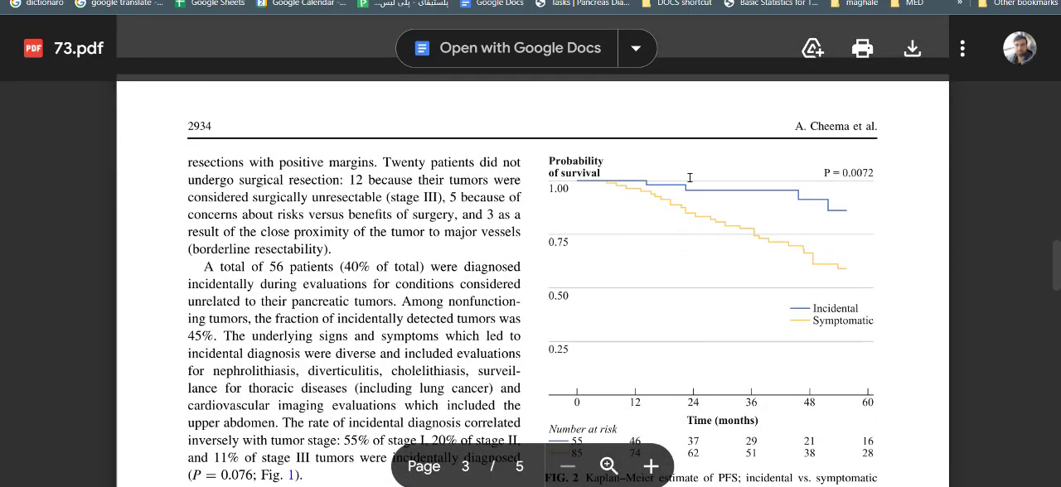
Step: Compare the numbers alive in the spreadsheet's incidental and symptomatic arms with the number-at-risk rows under the article's Fig. 2
{"action": "key", "text": "ctrl+shift+Tab"}
{"action": "key", "text": "ctrl+Tab"}
{"action": "key", "text": "alt+Tab"}
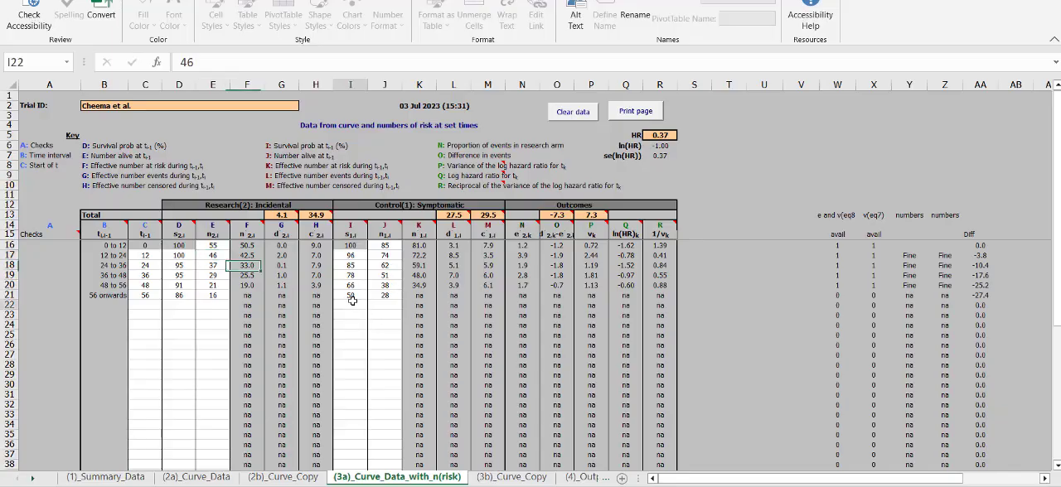
{"action": "left_click_drag", "start_coordinate": [386, 296], "coordinate": [386, 233]}
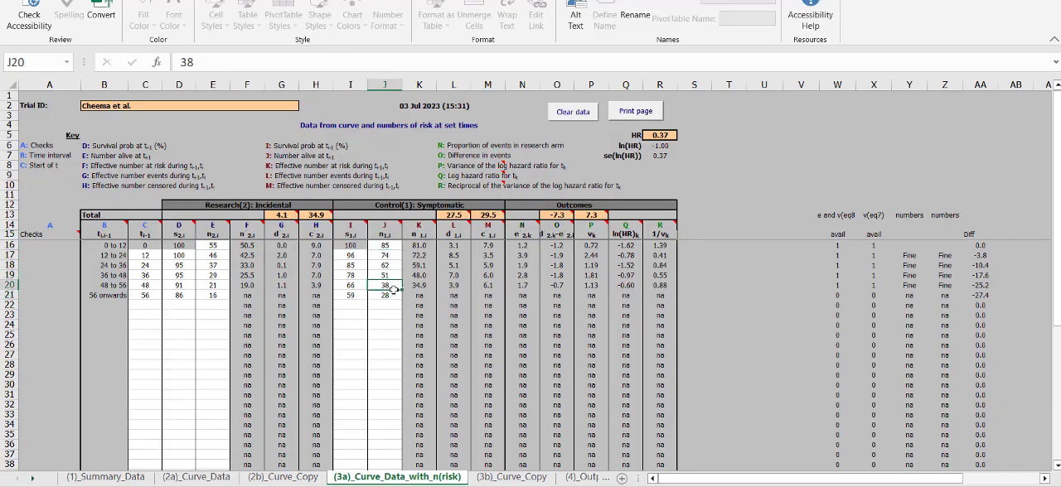
{"action": "key", "text": "alt+Tab"}
{"action": "scroll", "coordinate": [614, 358], "scroll_direction": "down", "scroll_amount": 2}
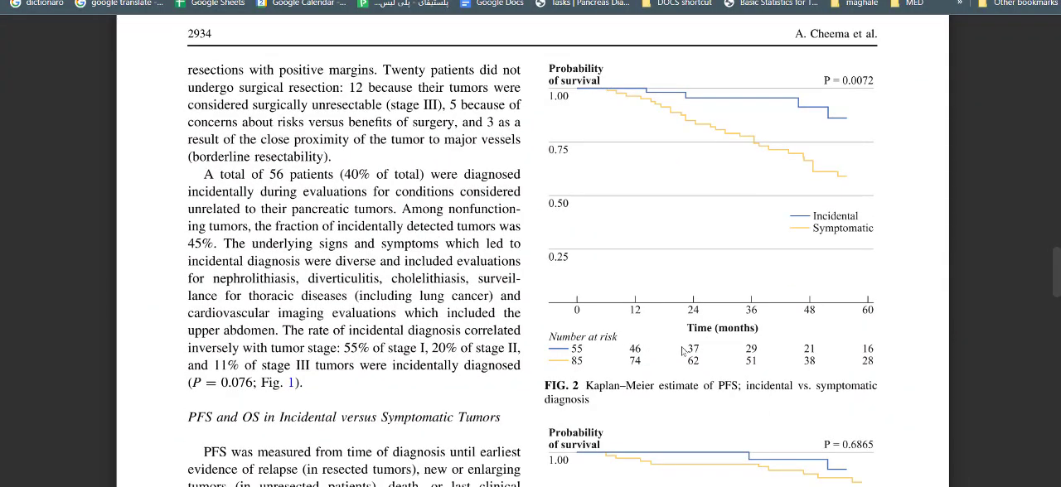
{"action": "key", "text": "alt+Tab"}
{"action": "left_click", "coordinate": [213, 246]}
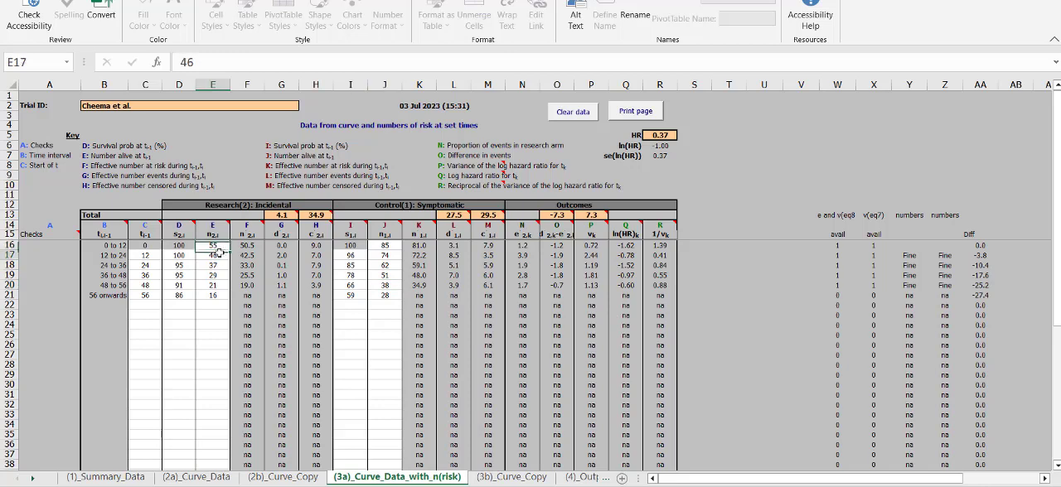
{"action": "key", "text": "Down"}
{"action": "key", "text": "Down"}
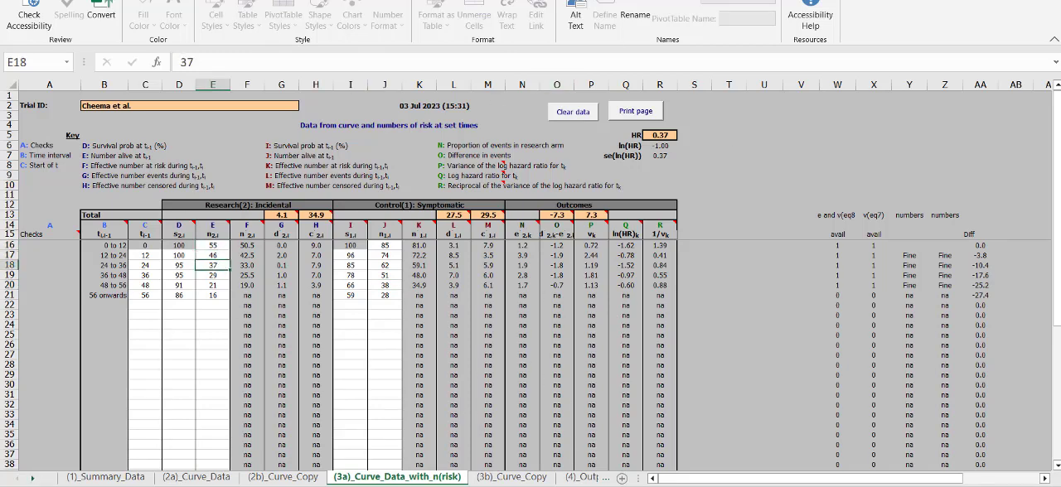
Step: Open the (3b)_Curve_Copy sheet and capture a screen snip of the Fig. 2 Kaplan–Meier plot from the 73.pdf article
{"action": "left_click", "coordinate": [511, 477]}
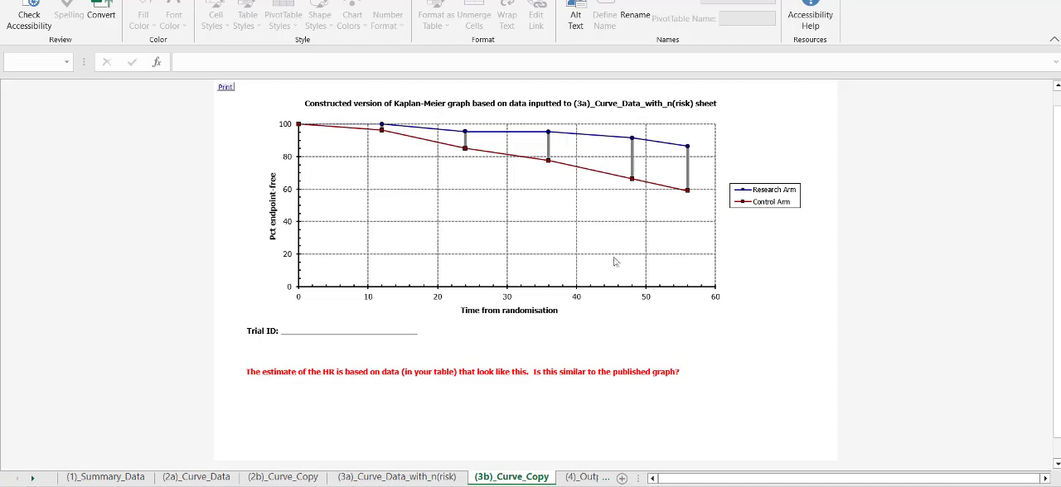
{"action": "key", "text": "alt+Tab"}
{"action": "key", "text": "super+shift+s"}
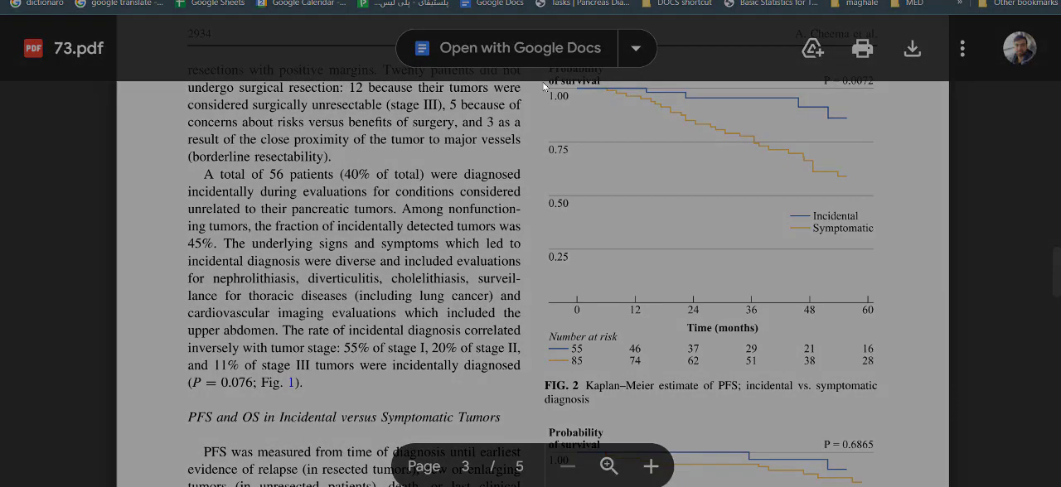
{"action": "left_click_drag", "start_coordinate": [542, 82], "coordinate": [880, 323]}
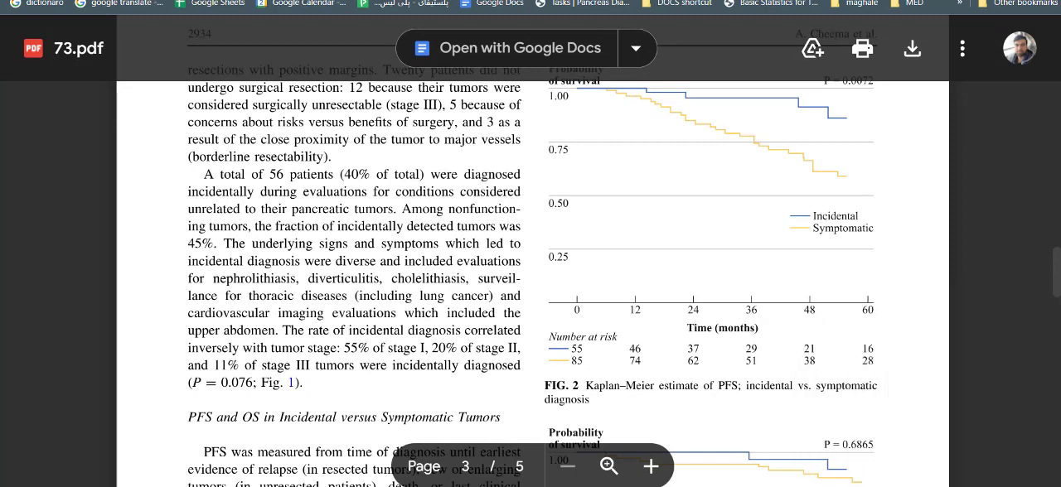
Step: Return to the (3b)_Curve_Copy sheet and examine the constructed Kaplan–Meier graph against the published one
{"action": "key", "text": "alt+Tab"}
{"action": "left_click", "coordinate": [749, 233]}
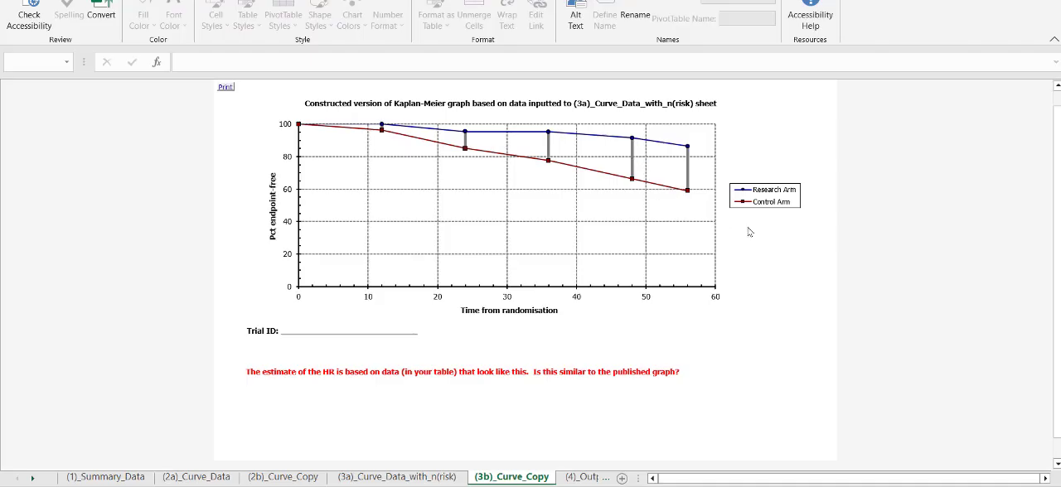
{"action": "left_click", "coordinate": [537, 308]}
{"action": "left_click", "coordinate": [909, 224]}
{"action": "left_click", "coordinate": [475, 381]}
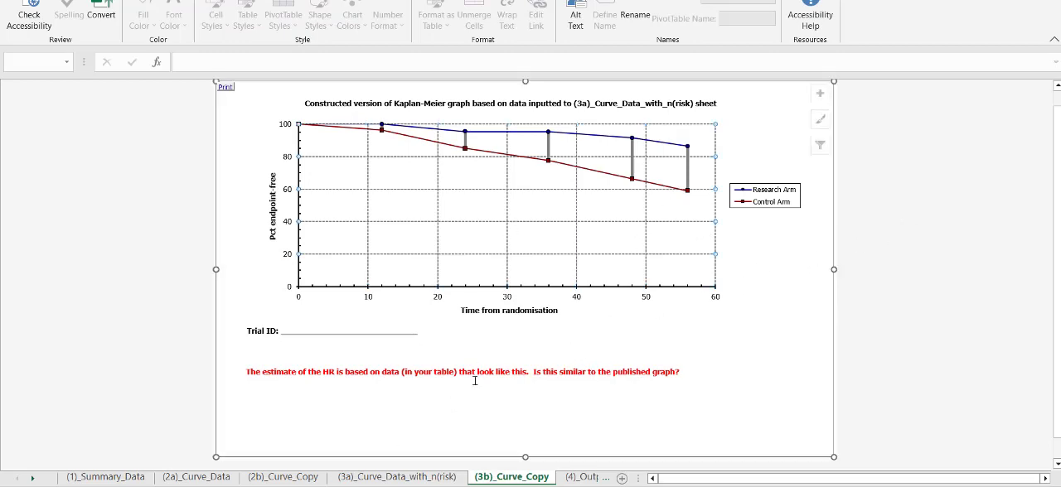
Step: View the hazard ratio results on the (4)_Output_Information sheet and proceed to the WorkSummary sheet
{"action": "left_click", "coordinate": [586, 477]}
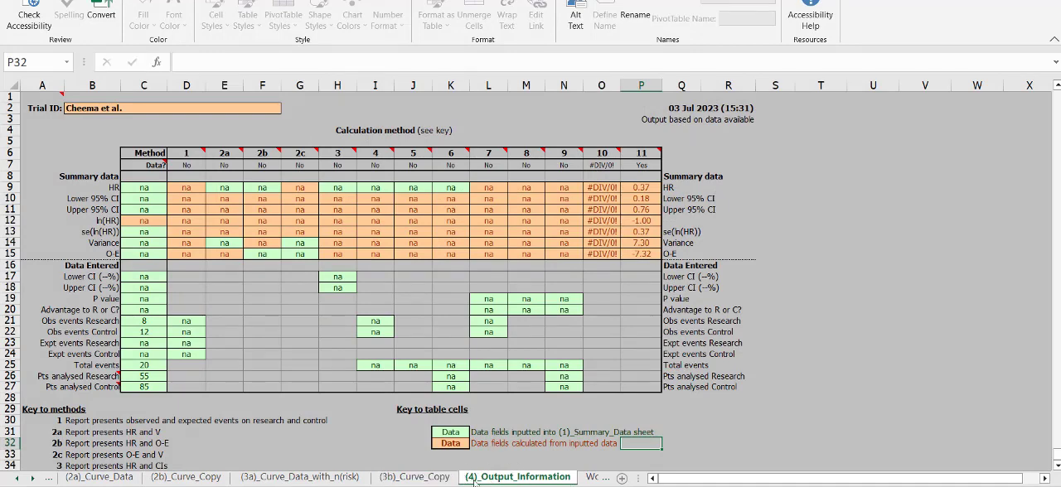
{"action": "key", "text": "ctrl+Page_Down"}
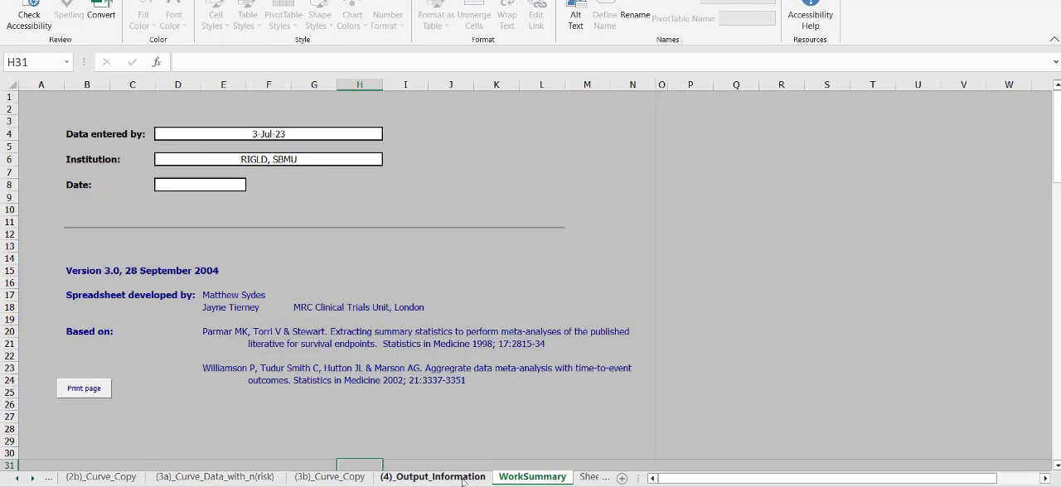
Step: Return to the (4)_Output_Information sheet and match the method 11 results with its description in the key to methods
{"action": "left_click", "coordinate": [470, 478]}
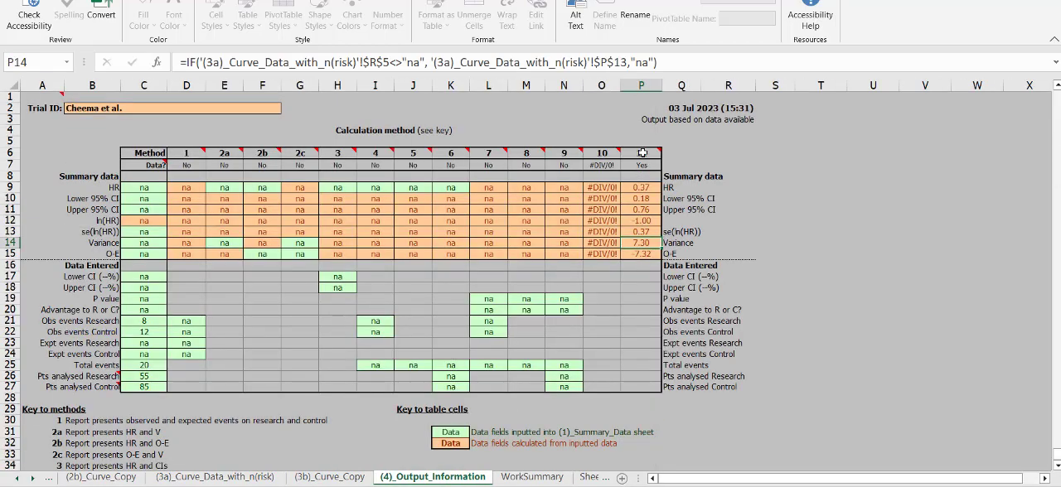
{"action": "left_click_drag", "start_coordinate": [642, 153], "coordinate": [644, 250]}
{"action": "left_click", "coordinate": [644, 251]}
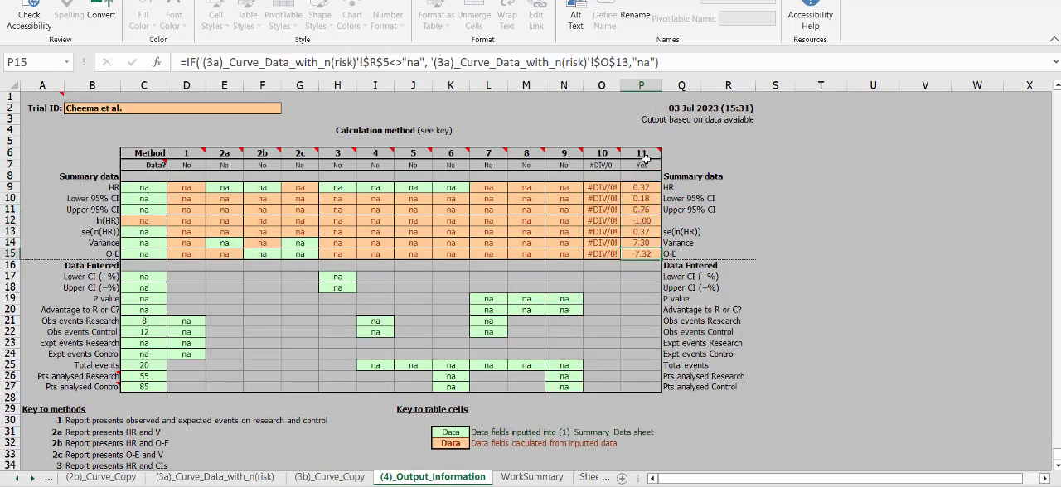
{"action": "left_click", "coordinate": [224, 410]}
{"action": "scroll", "coordinate": [224, 409], "scroll_direction": "down", "scroll_amount": 4}
{"action": "left_click", "coordinate": [62, 369]}
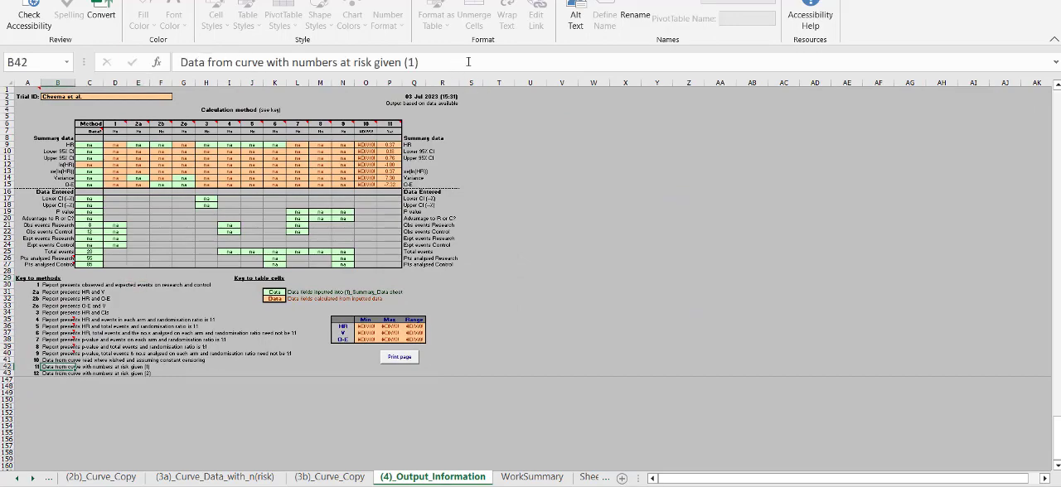
{"action": "scroll", "coordinate": [350, 154], "scroll_direction": "up", "scroll_amount": 4}
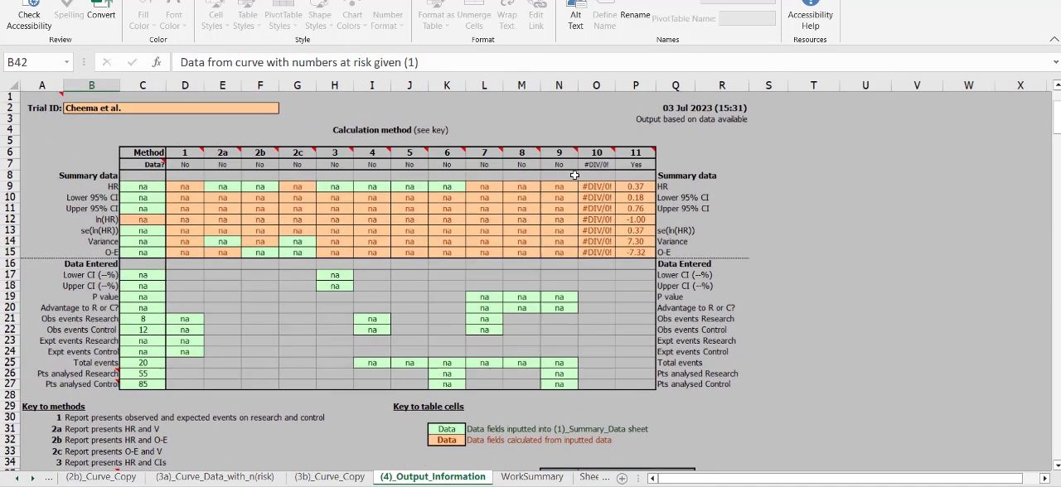
Step: Examine the hazard ratio and its lower and upper 95% confidence limits in the method 11 column
{"action": "left_click", "coordinate": [646, 190]}
{"action": "left_click_drag", "start_coordinate": [649, 209], "coordinate": [647, 180]}
{"action": "left_click", "coordinate": [652, 202]}
{"action": "left_click", "coordinate": [648, 200]}
{"action": "left_click_drag", "start_coordinate": [648, 209], "coordinate": [649, 189]}
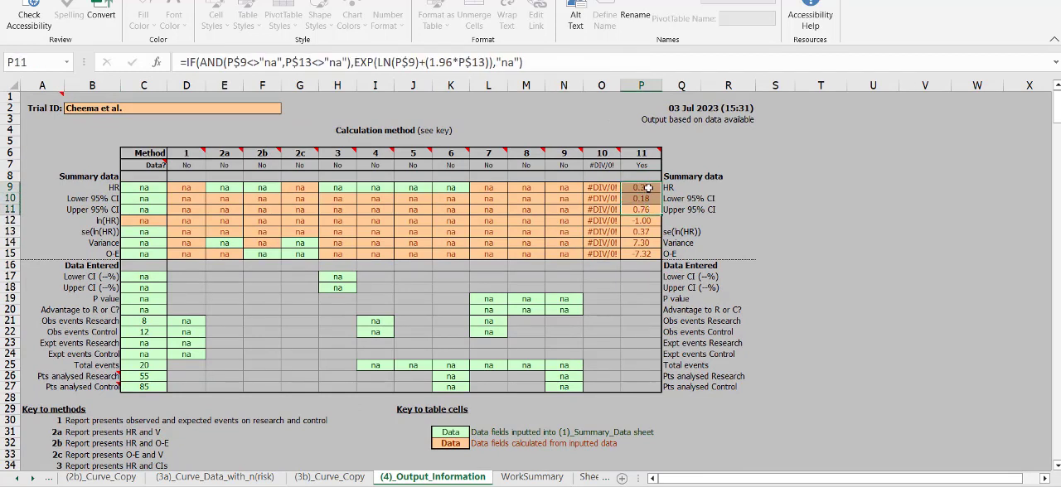
{"action": "left_click", "coordinate": [650, 189]}
{"action": "left_click", "coordinate": [727, 267]}
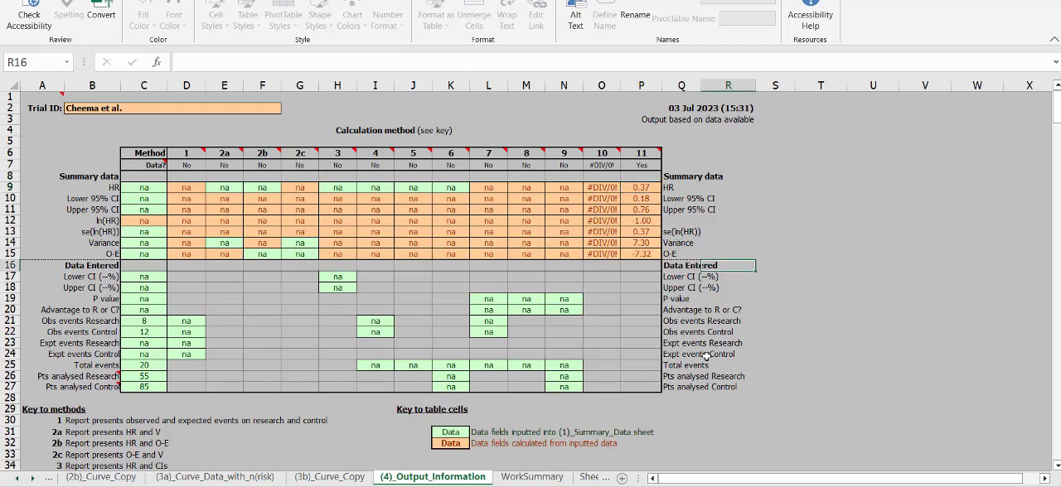
Step: Review the summary data row labels beside the results table and the method 1 hazard ratio cell
{"action": "left_click_drag", "start_coordinate": [224, 175], "coordinate": [680, 237]}
{"action": "left_click", "coordinate": [680, 255]}
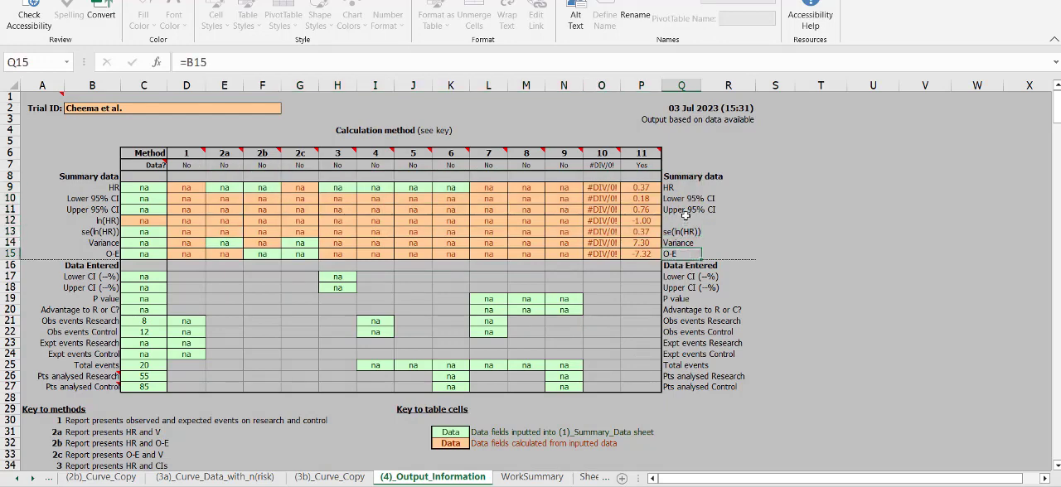
{"action": "left_click_drag", "start_coordinate": [670, 201], "coordinate": [673, 224]}
{"action": "left_click", "coordinate": [564, 321]}
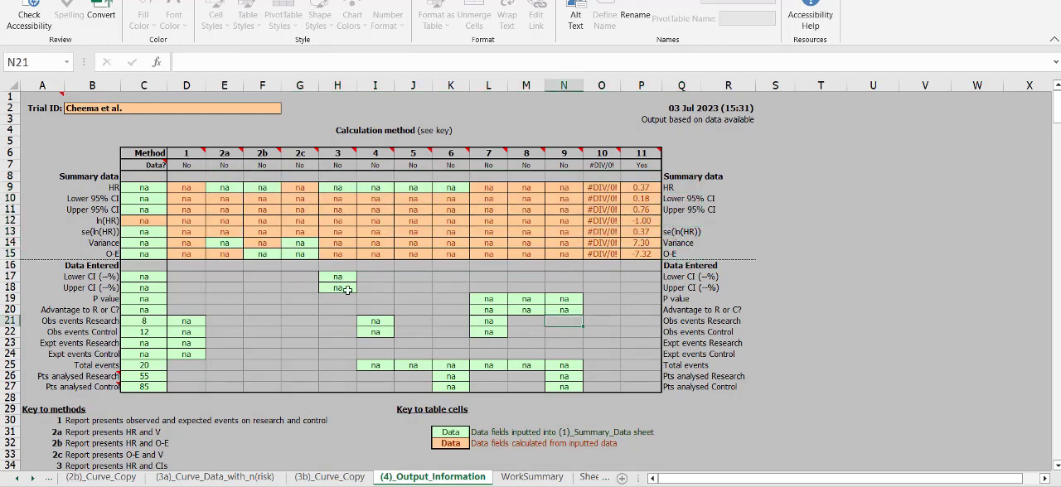
{"action": "left_click", "coordinate": [189, 189]}
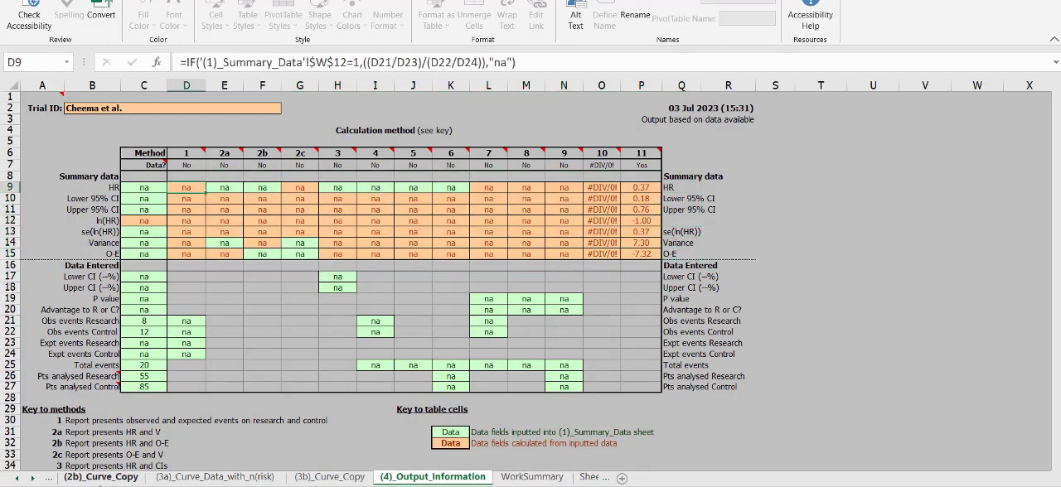
Step: Open the (1)_Summary_Data sheet and inspect the research and control arm entries, including the expected events cells
{"action": "left_click", "coordinate": [101, 477]}
{"action": "left_click", "coordinate": [17, 481]}
{"action": "left_click", "coordinate": [105, 477]}
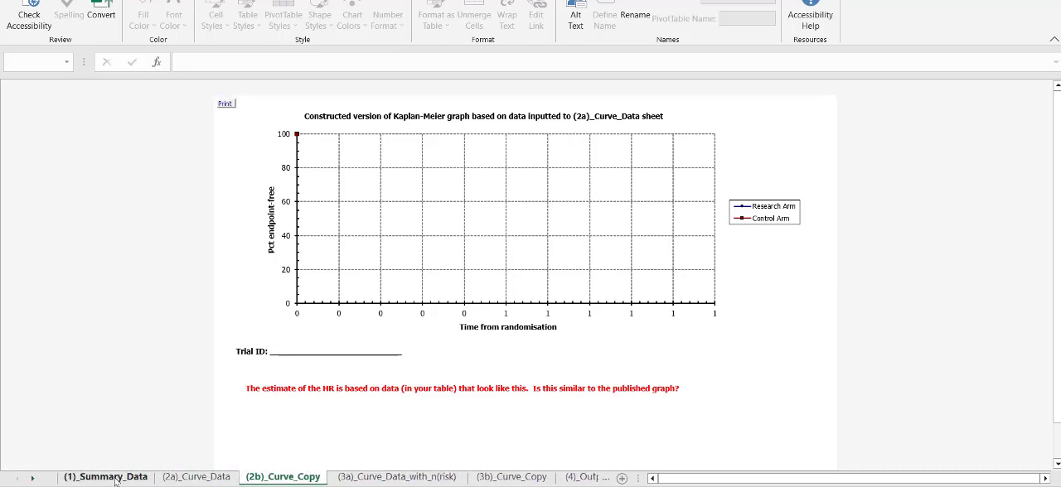
{"action": "left_click_drag", "start_coordinate": [190, 194], "coordinate": [126, 136]}
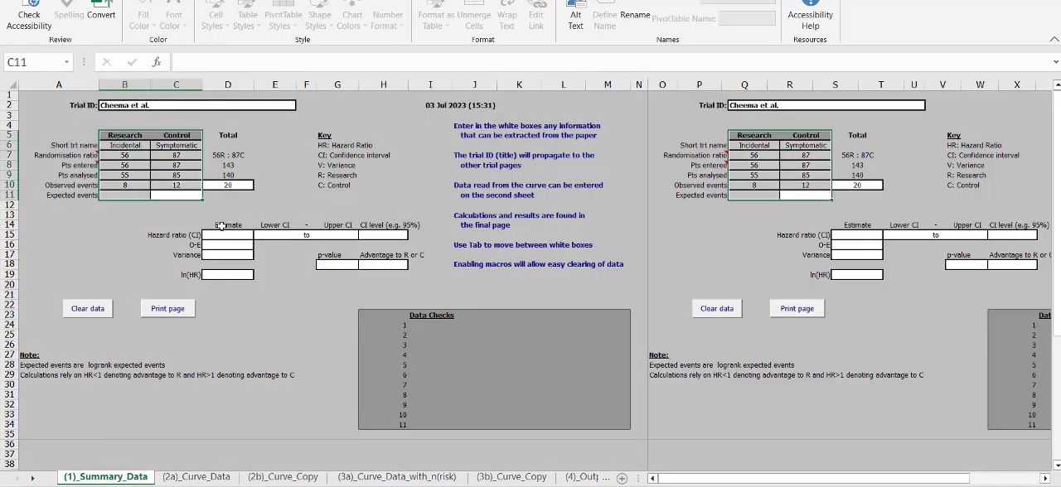
{"action": "left_click", "coordinate": [222, 226]}
{"action": "left_click_drag", "start_coordinate": [123, 194], "coordinate": [191, 192]}
{"action": "left_click", "coordinate": [192, 192]}
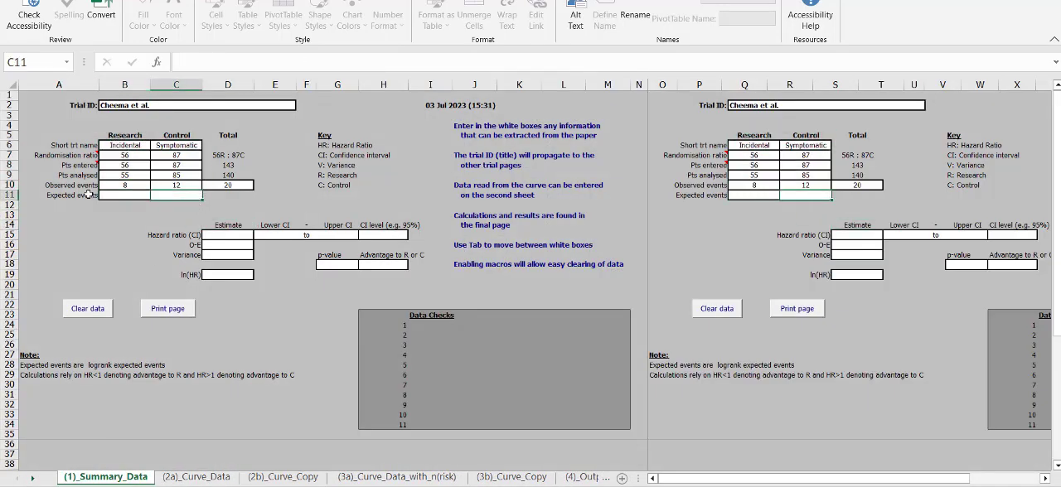
Step: Go back to the (4)_Output_Information sheet and read the key descriptions of methods 1 and 2a
{"action": "left_click", "coordinate": [580, 478]}
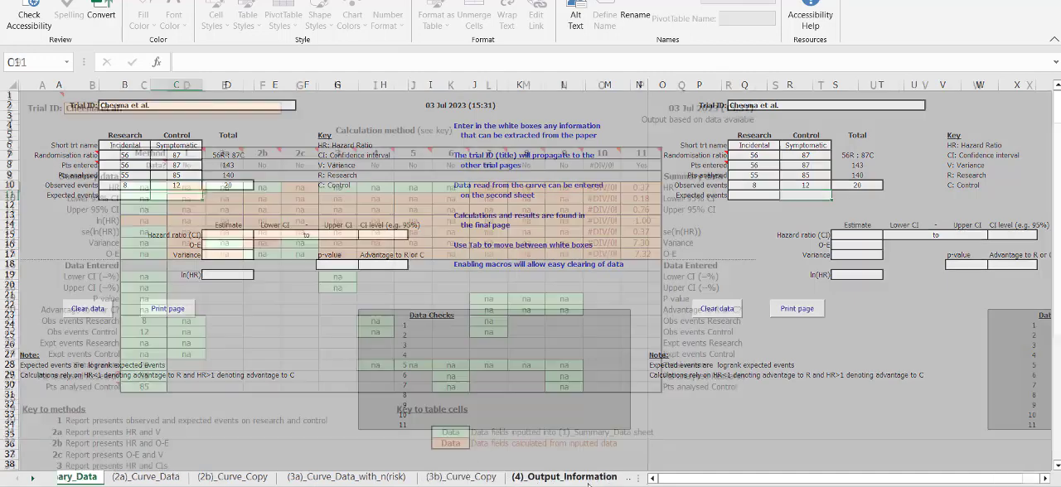
{"action": "left_click", "coordinate": [114, 443]}
{"action": "left_click", "coordinate": [77, 435]}
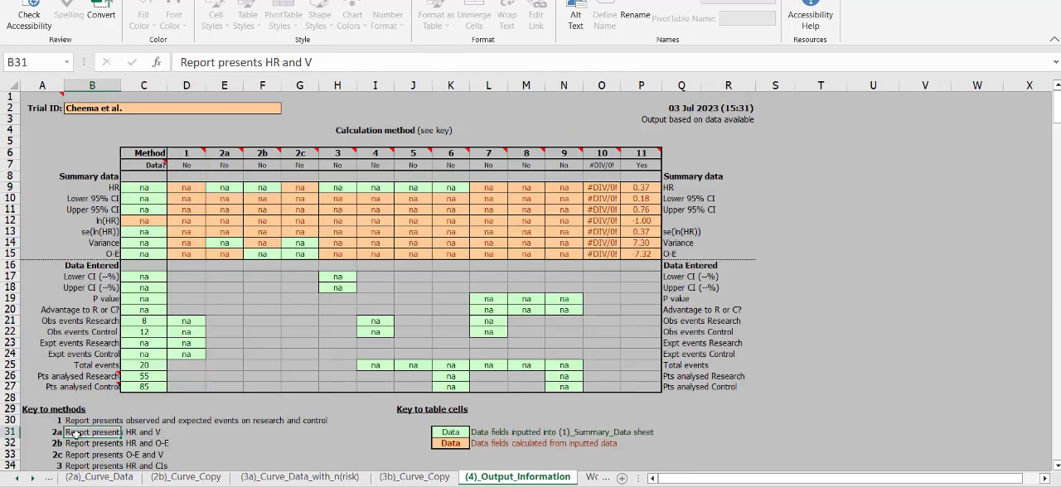
{"action": "left_click", "coordinate": [80, 412]}
{"action": "key", "text": "Down"}
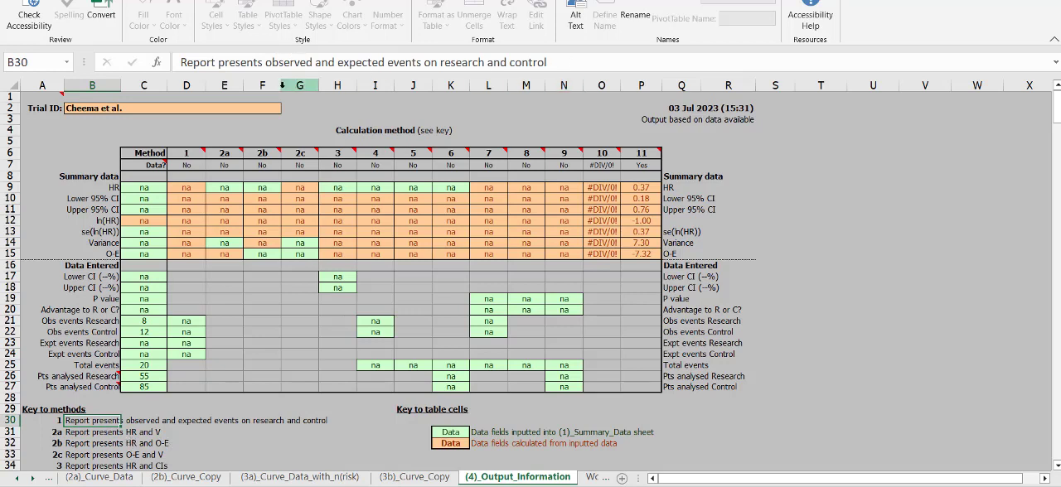
Step: Examine the method 1 summary data cells from HR to O-E and the key entries for methods 2c and 3
{"action": "left_click", "coordinate": [268, 227]}
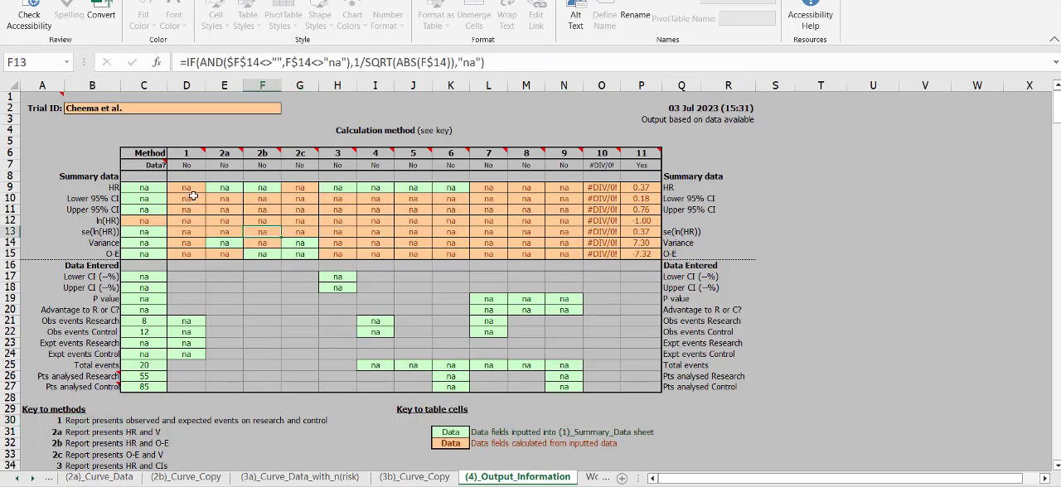
{"action": "left_click", "coordinate": [194, 197]}
{"action": "left_click", "coordinate": [574, 264]}
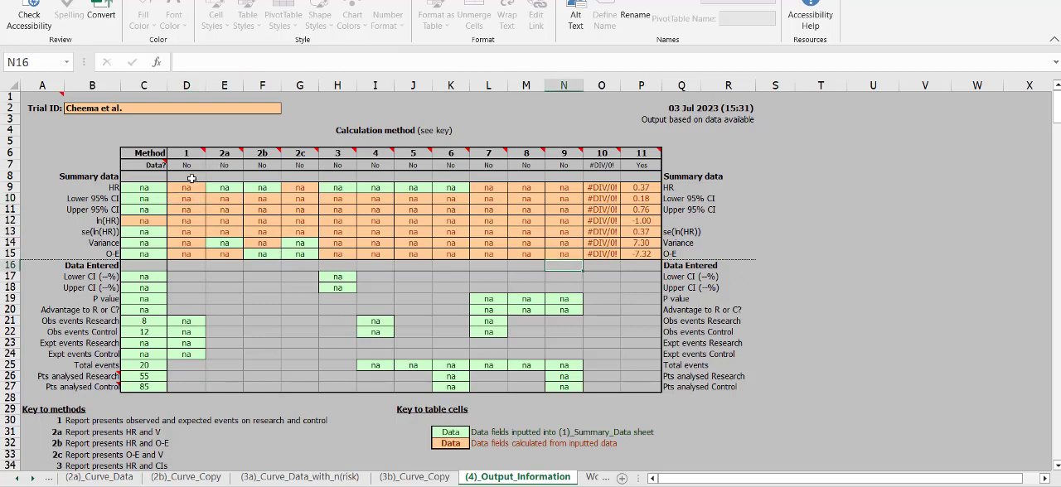
{"action": "left_click_drag", "start_coordinate": [191, 187], "coordinate": [193, 262]}
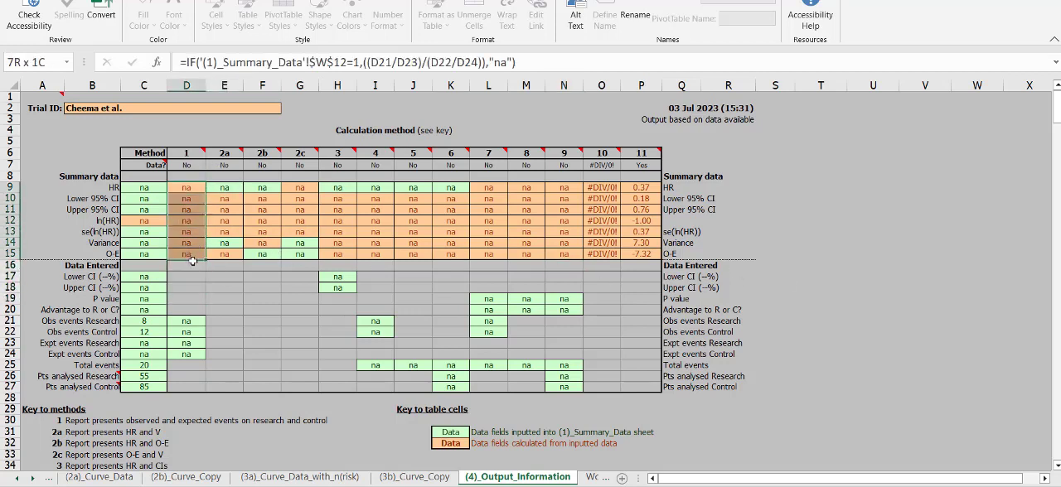
{"action": "left_click", "coordinate": [262, 277]}
{"action": "left_click", "coordinate": [144, 454]}
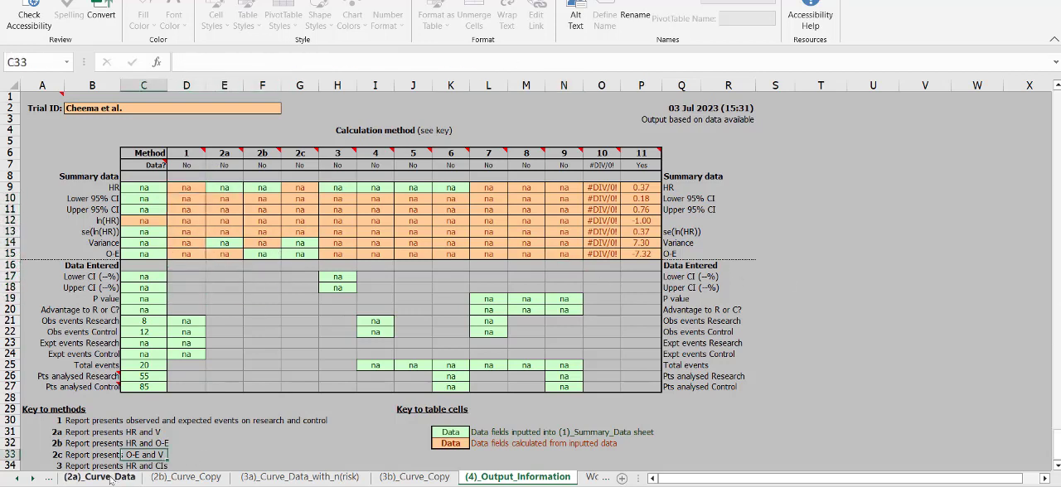
{"action": "left_click", "coordinate": [79, 466]}
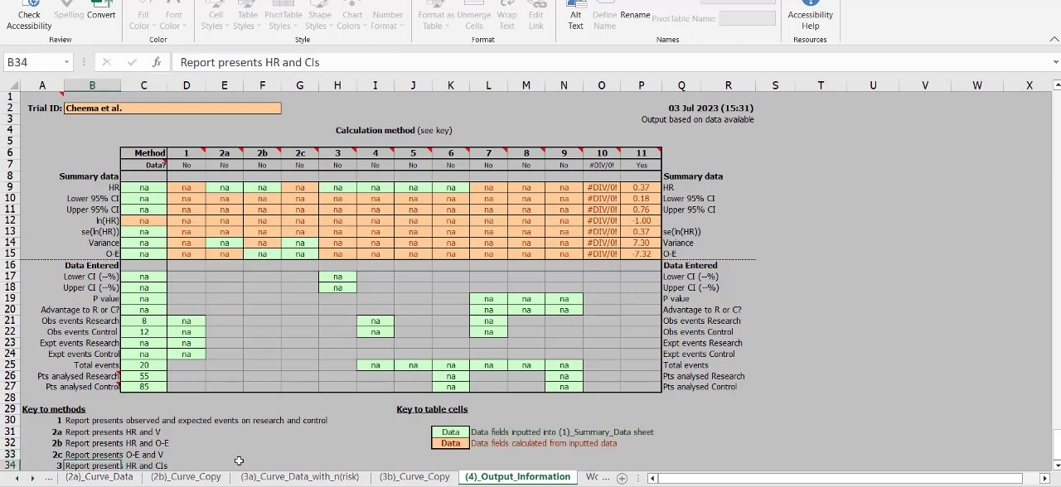
Step: Compare the method 2b, 2c and 3 columns of the output table with the key and summary data labels
{"action": "left_click_drag", "start_coordinate": [298, 166], "coordinate": [309, 236]}
{"action": "left_click", "coordinate": [269, 258]}
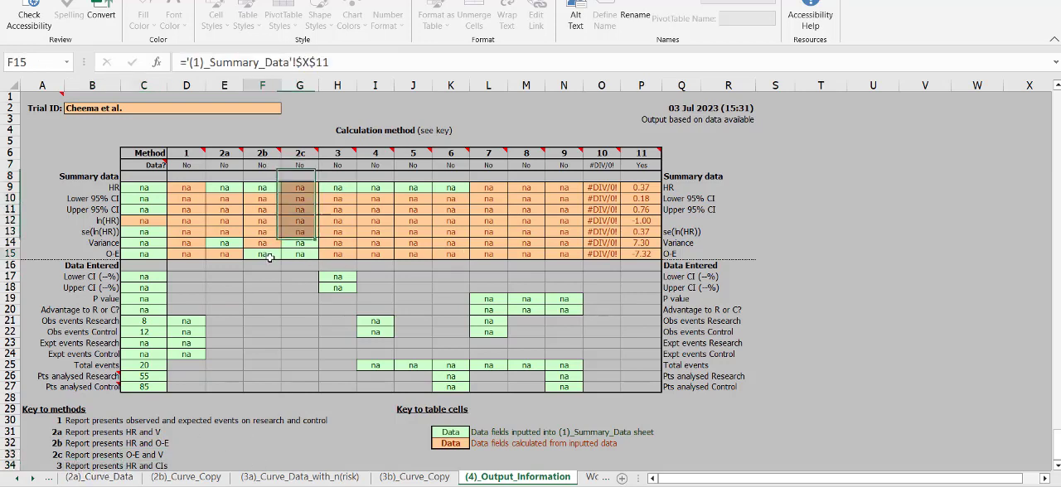
{"action": "left_click_drag", "start_coordinate": [290, 297], "coordinate": [278, 302]}
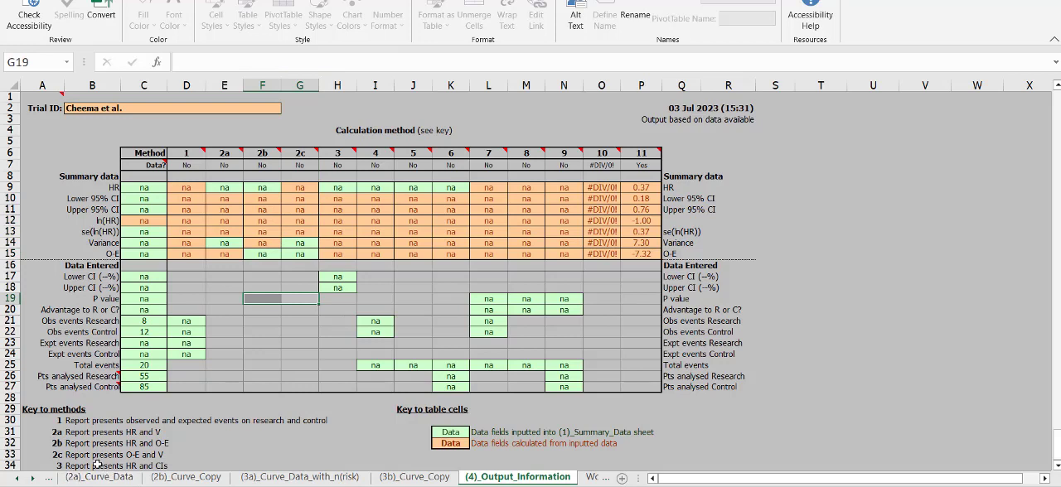
{"action": "left_click", "coordinate": [97, 465]}
{"action": "left_click_drag", "start_coordinate": [316, 254], "coordinate": [304, 189]}
{"action": "left_click", "coordinate": [335, 251]}
{"action": "left_click", "coordinate": [690, 233]}
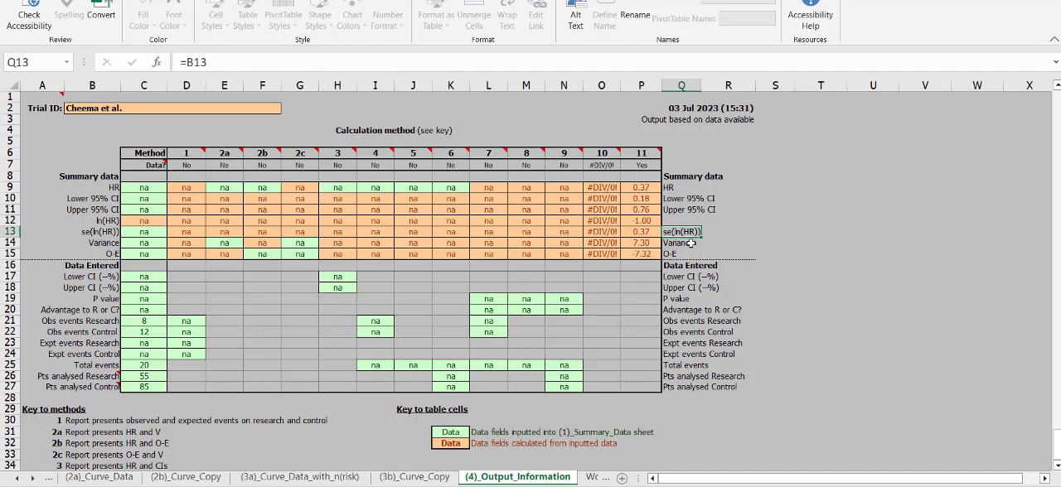
Step: Go back through the curve sheets to (1)_Summary_Data and examine the hazard ratio, confidence interval, O-E and variance input fields
{"action": "left_click", "coordinate": [300, 478]}
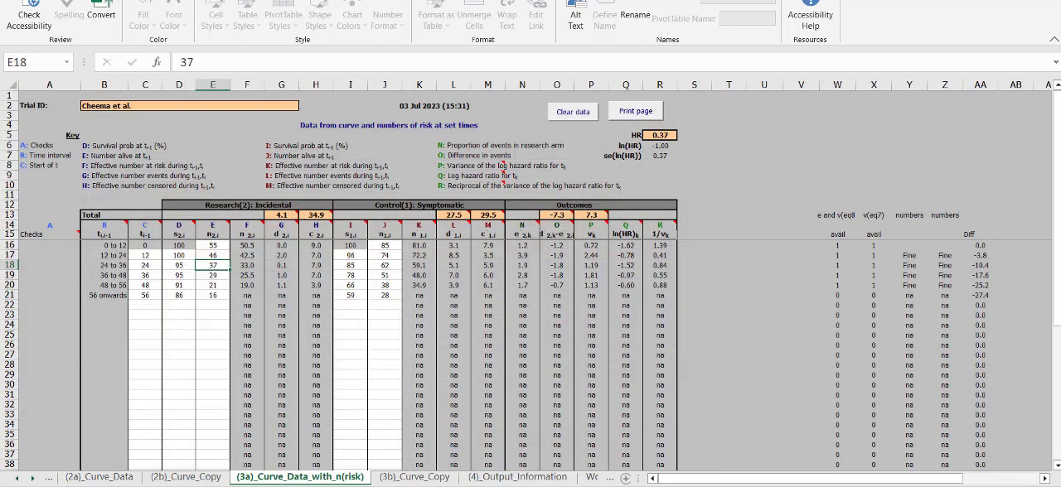
{"action": "left_click", "coordinate": [187, 478]}
{"action": "left_click", "coordinate": [101, 478]}
{"action": "left_click", "coordinate": [20, 478]}
{"action": "left_click", "coordinate": [23, 478]}
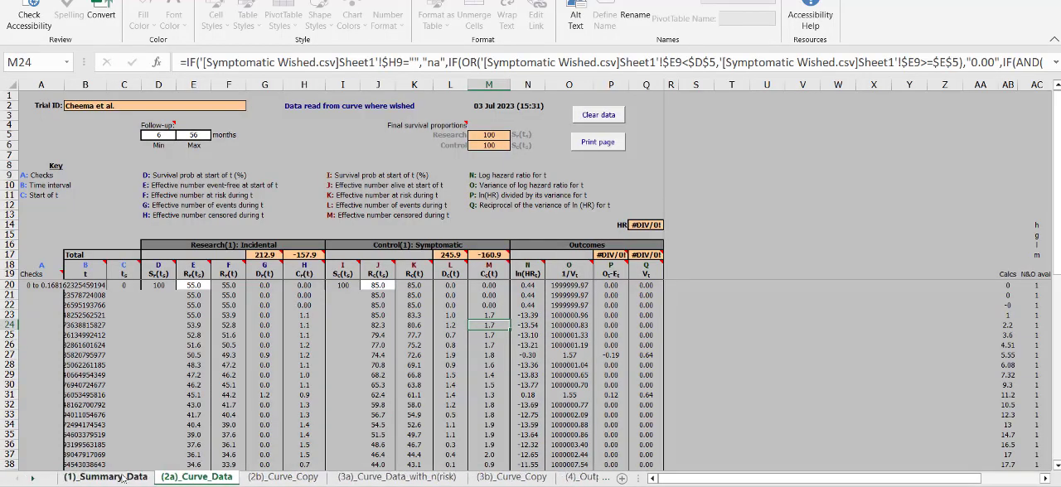
{"action": "left_click", "coordinate": [52, 478]}
{"action": "left_click_drag", "start_coordinate": [220, 239], "coordinate": [420, 238]}
{"action": "left_click", "coordinate": [356, 294]}
{"action": "left_click", "coordinate": [240, 246]}
{"action": "left_click", "coordinate": [232, 254]}
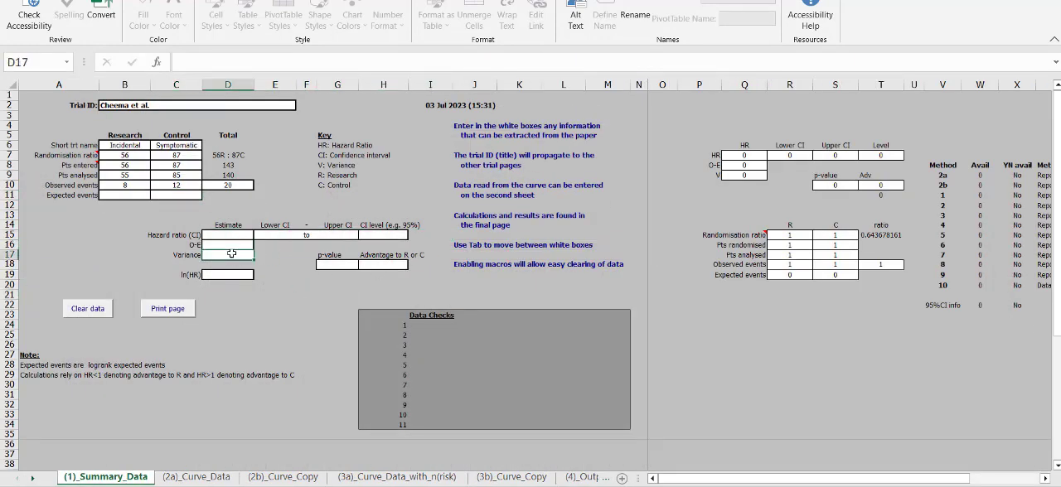
{"action": "left_click_drag", "start_coordinate": [937, 355], "coordinate": [63, 87]}
Step: Look through the (2a)_Curve_Data, (2b)_Curve_Copy and WorkSummary sheets of the workbook
{"action": "left_click", "coordinate": [197, 477]}
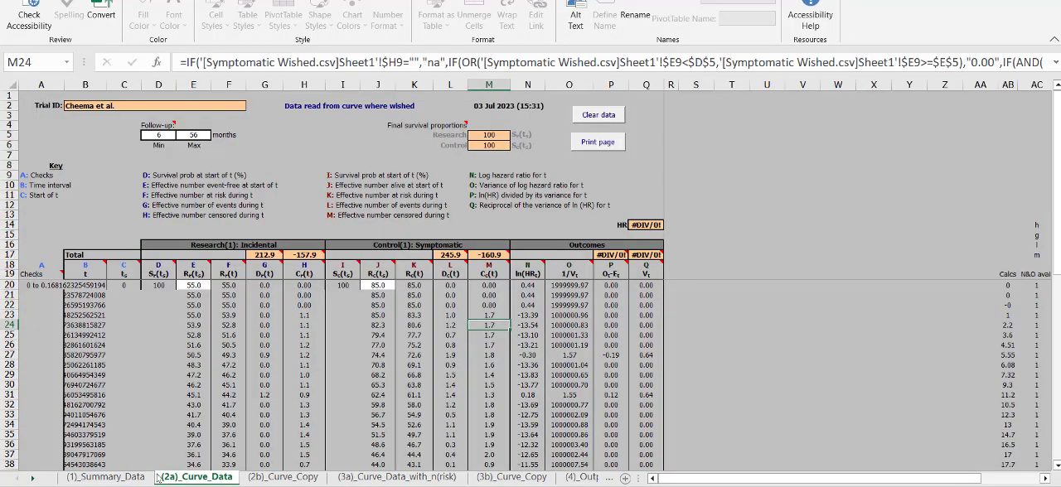
{"action": "left_click", "coordinate": [137, 480]}
{"action": "left_click", "coordinate": [279, 479]}
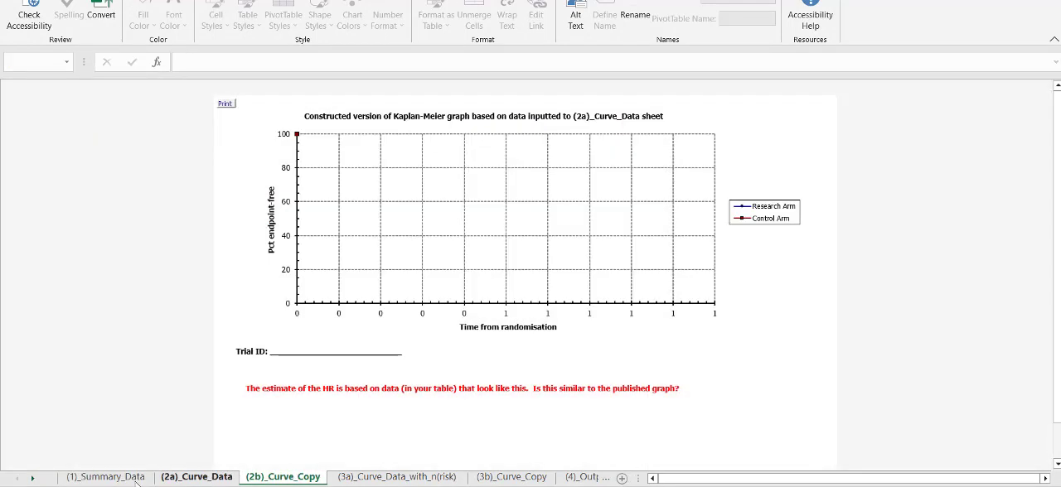
{"action": "left_click", "coordinate": [35, 480]}
{"action": "left_click", "coordinate": [491, 479]}
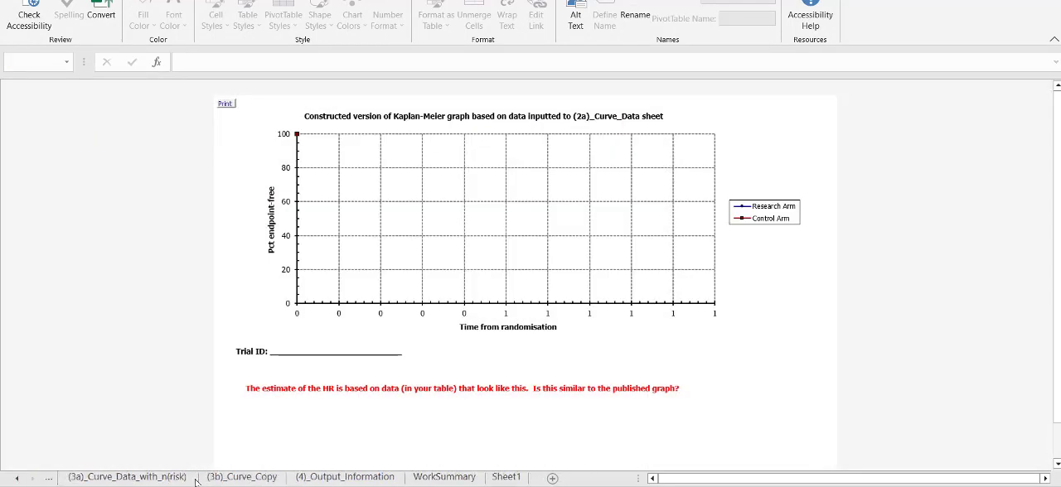
{"action": "left_click", "coordinate": [441, 467]}
{"action": "left_click", "coordinate": [445, 476]}
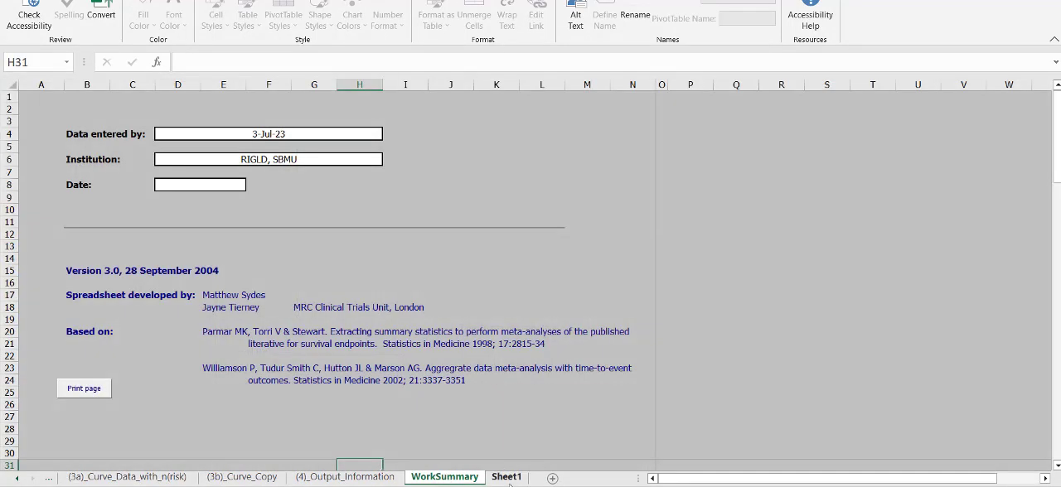
{"action": "left_click", "coordinate": [507, 480]}
Step: Reopen the (4)_Output_Information sheet and review the method 11 results from HR to O-E alongside method 10
{"action": "left_click", "coordinate": [386, 483]}
{"action": "left_click", "coordinate": [511, 243]}
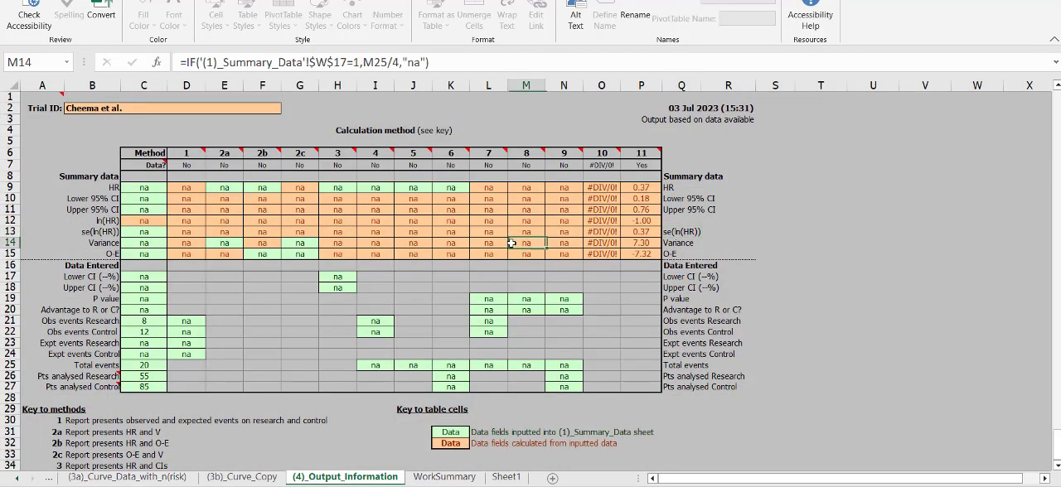
{"action": "left_click_drag", "start_coordinate": [641, 252], "coordinate": [645, 183]}
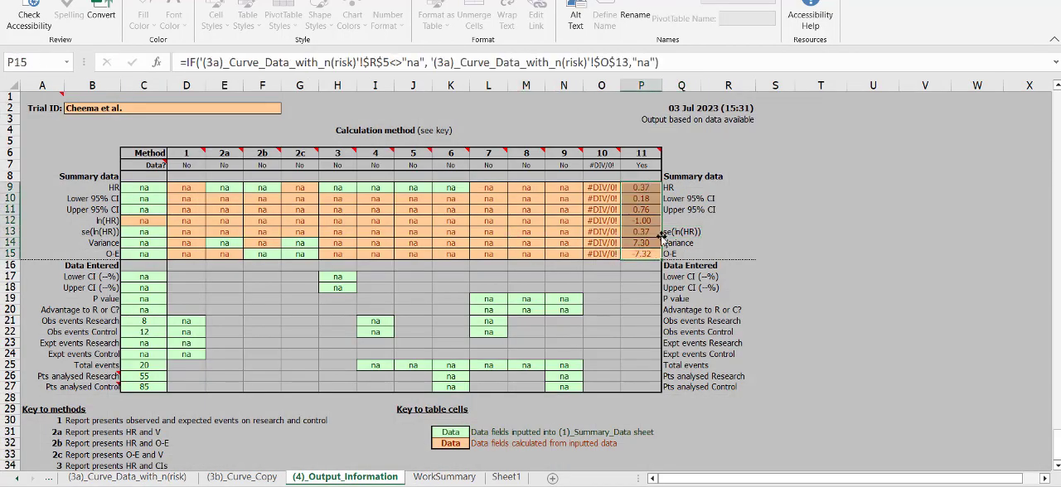
{"action": "left_click", "coordinate": [693, 265]}
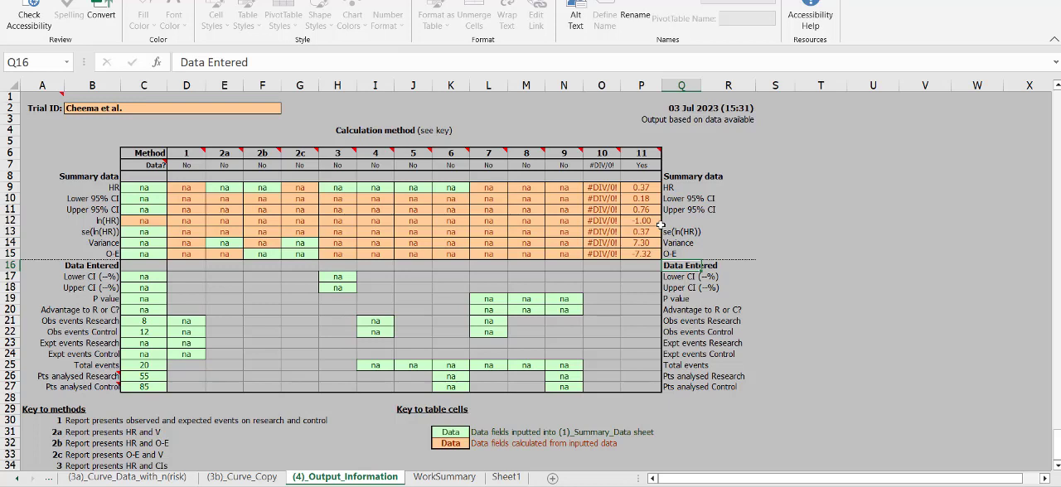
{"action": "left_click", "coordinate": [650, 254]}
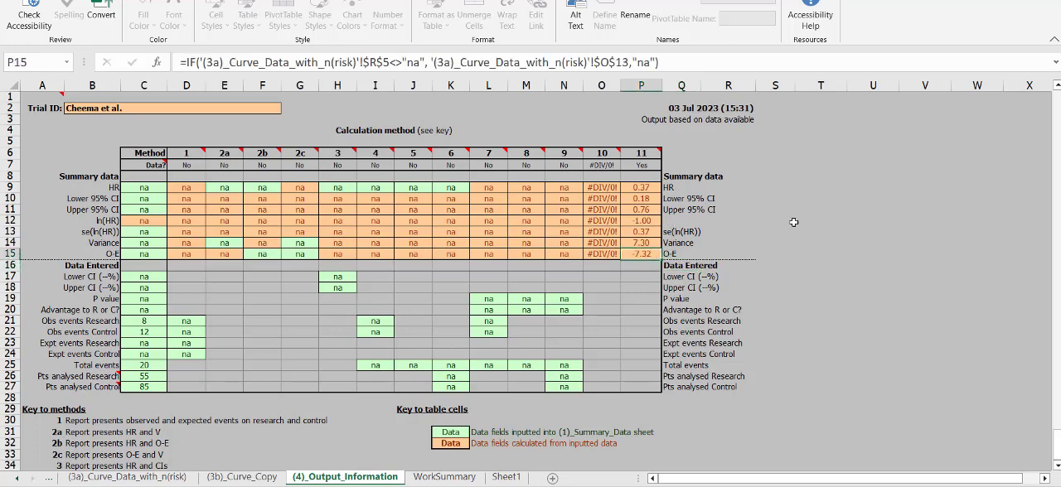
{"action": "left_click", "coordinate": [601, 210]}
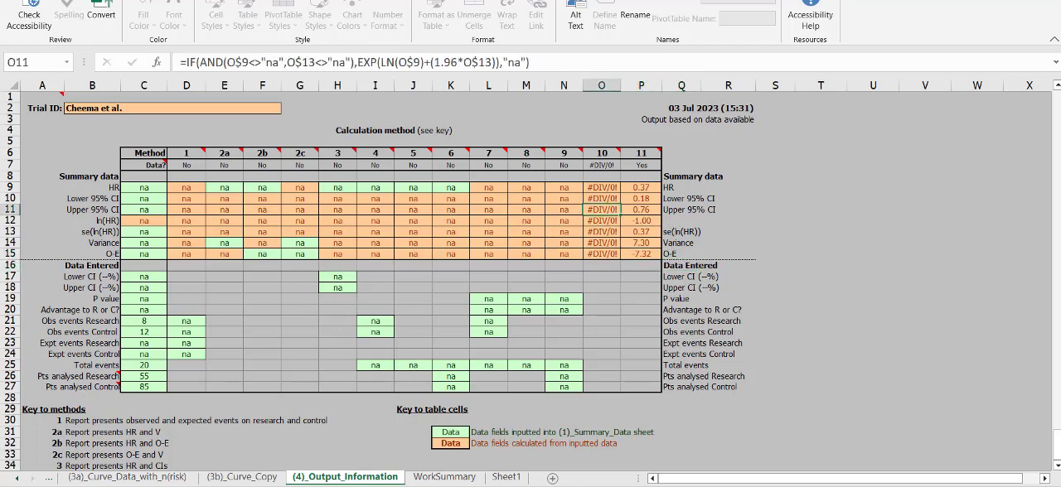
Step: Return from the output table to the (3a)_Curve_Data_with_n(risk) sheet
{"action": "left_click", "coordinate": [256, 478]}
{"action": "left_click", "coordinate": [140, 478]}
{"action": "left_click", "coordinate": [15, 479]}
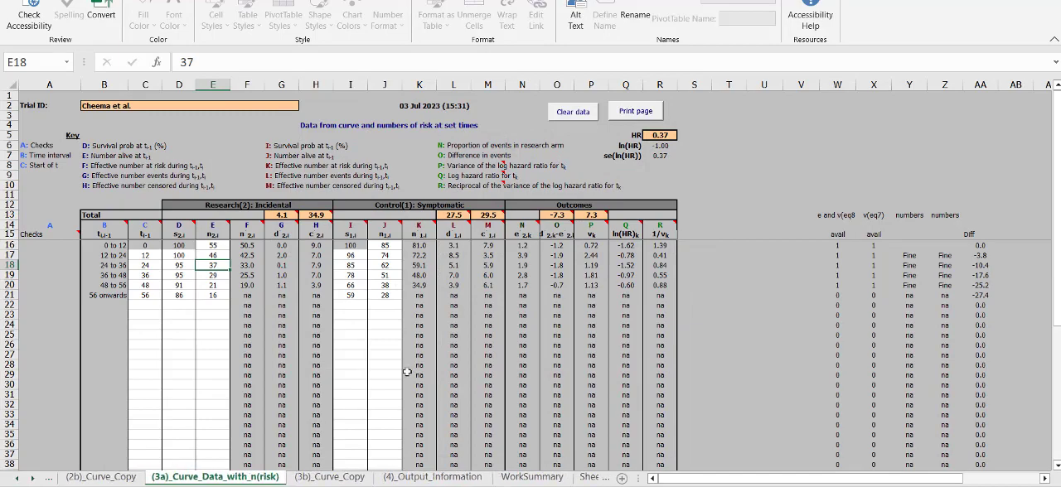
Step: Switch to the plot digitizer in the browser, close the acquired data and display the points of the two automatic datasets
{"action": "key", "text": "alt+Tab"}
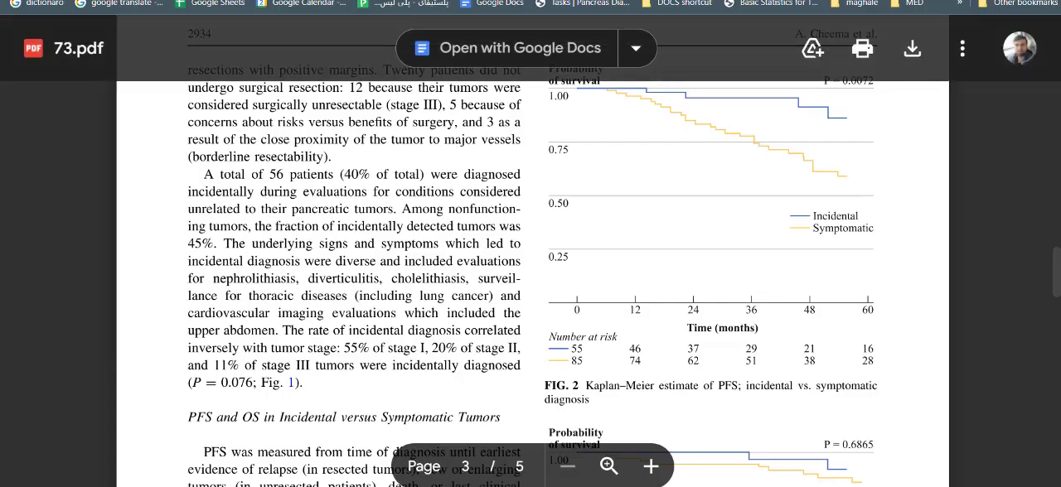
{"action": "left_click", "coordinate": [217, 1]}
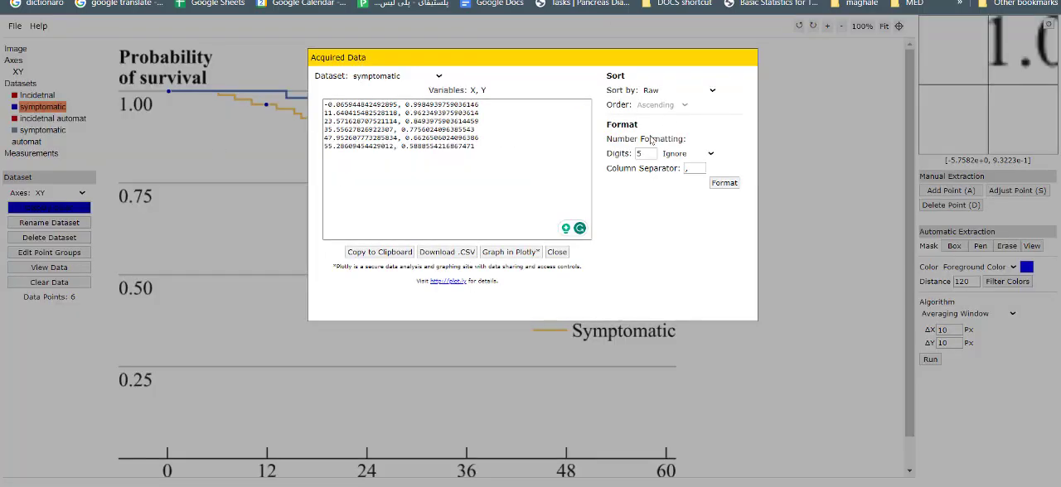
{"action": "left_click", "coordinate": [557, 252]}
{"action": "left_click", "coordinate": [53, 119]}
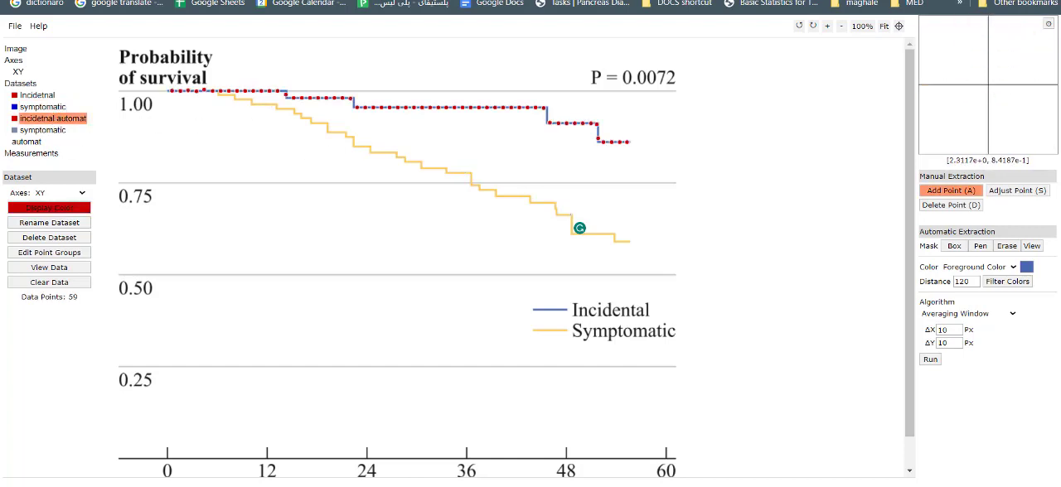
{"action": "left_click", "coordinate": [40, 131]}
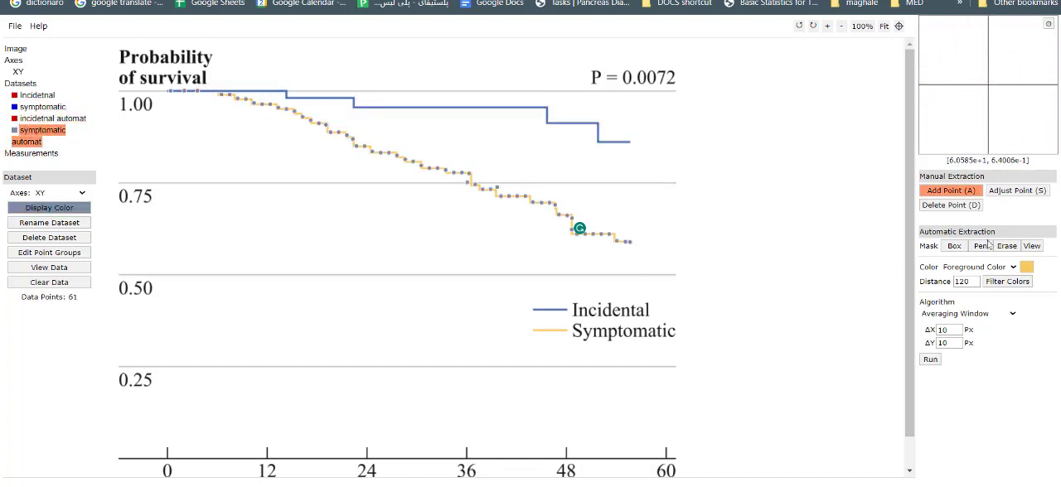
Step: Review the pen mask over the symptomatic curve and the automatically extracted points of the symptomatic and incidental curves
{"action": "left_click", "coordinate": [952, 246]}
{"action": "left_click_drag", "start_coordinate": [934, 233], "coordinate": [997, 233]}
{"action": "left_click", "coordinate": [1003, 233]}
{"action": "left_click", "coordinate": [980, 246]}
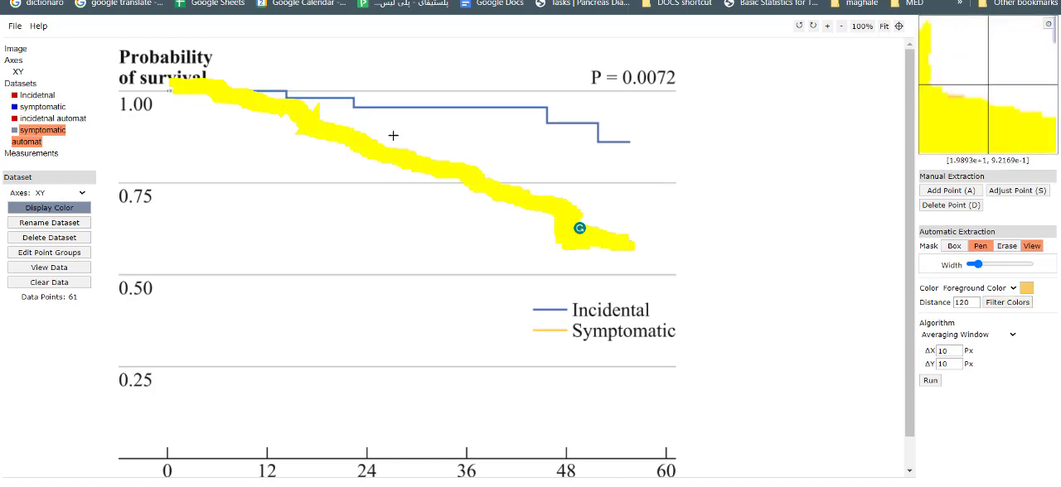
{"action": "left_click", "coordinate": [950, 247]}
{"action": "left_click", "coordinate": [973, 248]}
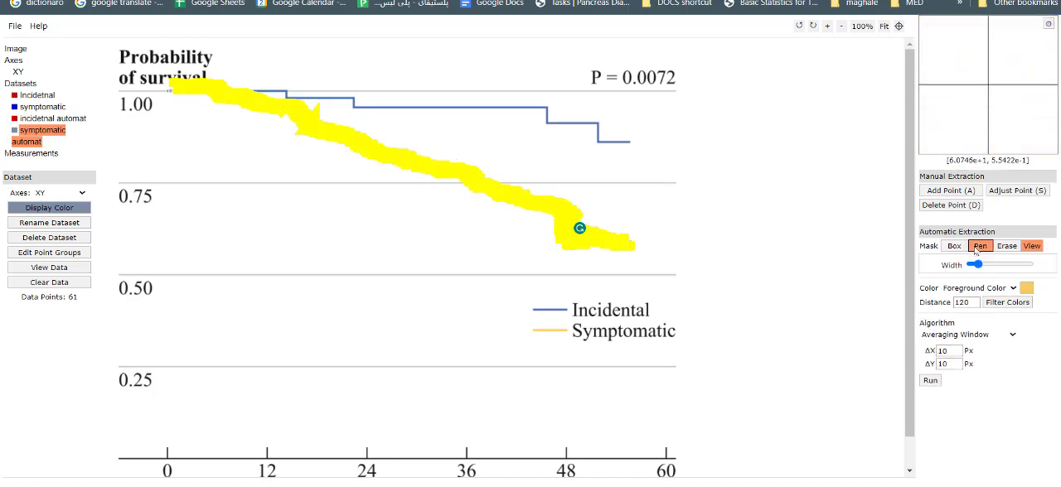
{"action": "left_click", "coordinate": [33, 141]}
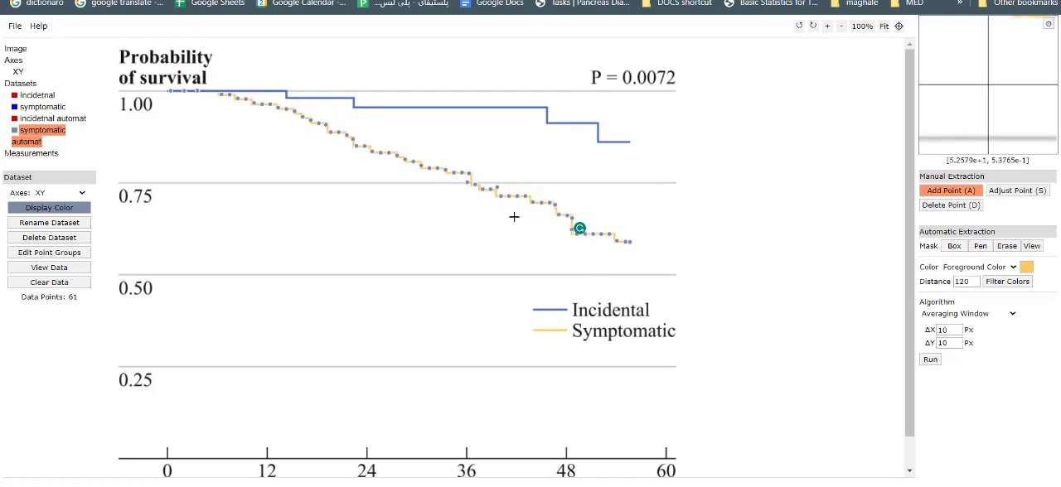
{"action": "left_click", "coordinate": [49, 118]}
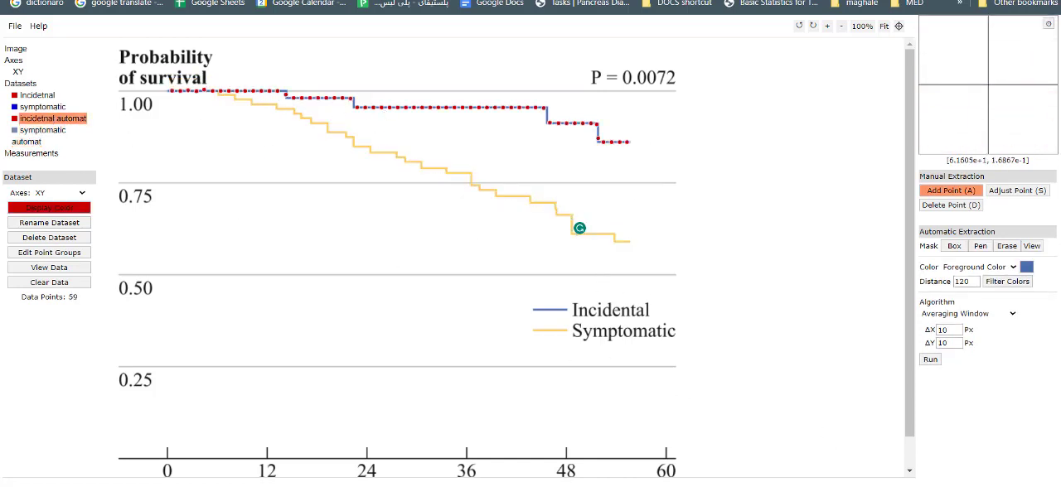
Step: Switch to Symptomatic Wished.csv in Excel and look at the symptomatic and incidental columns on the Symptomatic Wished sheet
{"action": "mouse_move", "coordinate": [618, 486]}
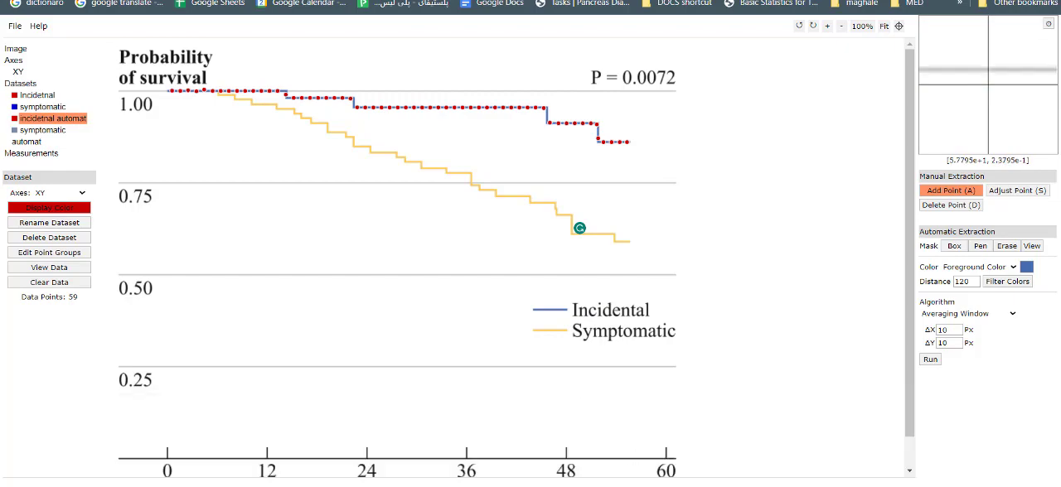
{"action": "left_click_drag", "start_coordinate": [1060, 4], "coordinate": [296, 117]}
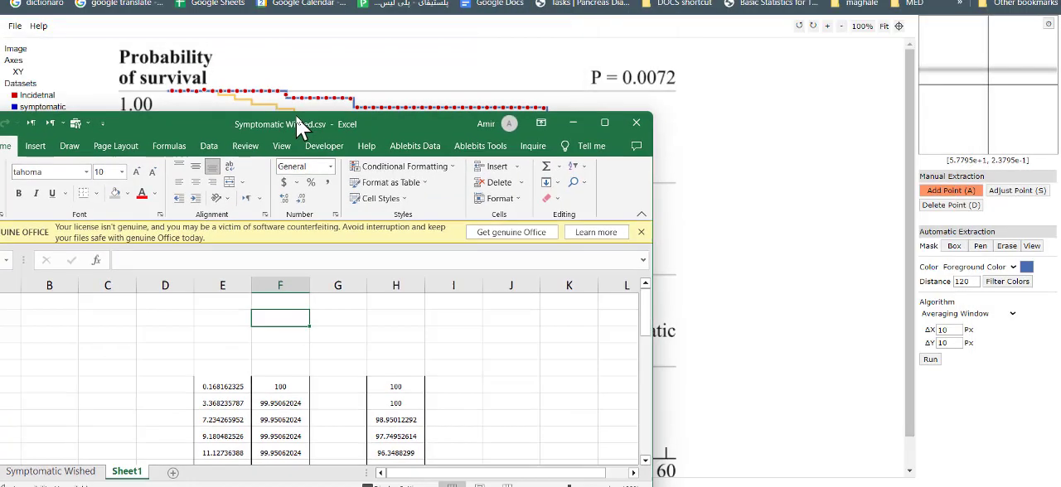
{"action": "double_click", "coordinate": [297, 117]}
{"action": "left_click", "coordinate": [116, 477]}
{"action": "left_click", "coordinate": [433, 213]}
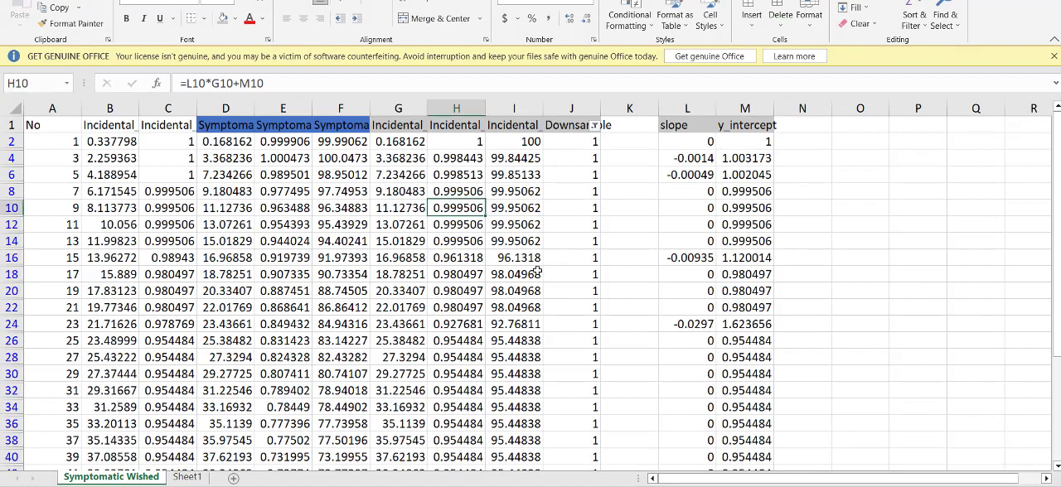
{"action": "left_click", "coordinate": [618, 274]}
{"action": "left_click", "coordinate": [340, 208]}
{"action": "left_click", "coordinate": [226, 208]}
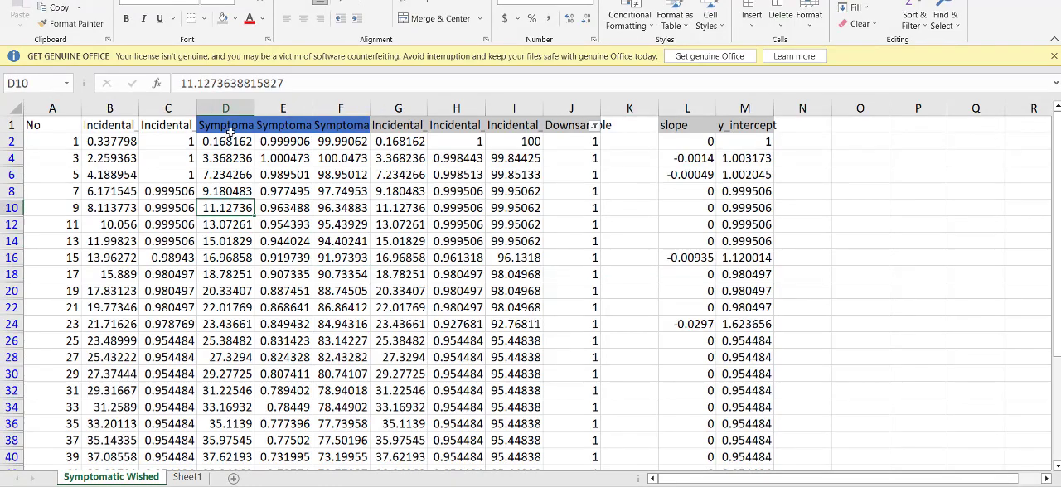
Step: Shade the symptomatic X and Y values in columns D and E light blue from row 2 to 60
{"action": "left_click_drag", "start_coordinate": [226, 142], "coordinate": [278, 450]}
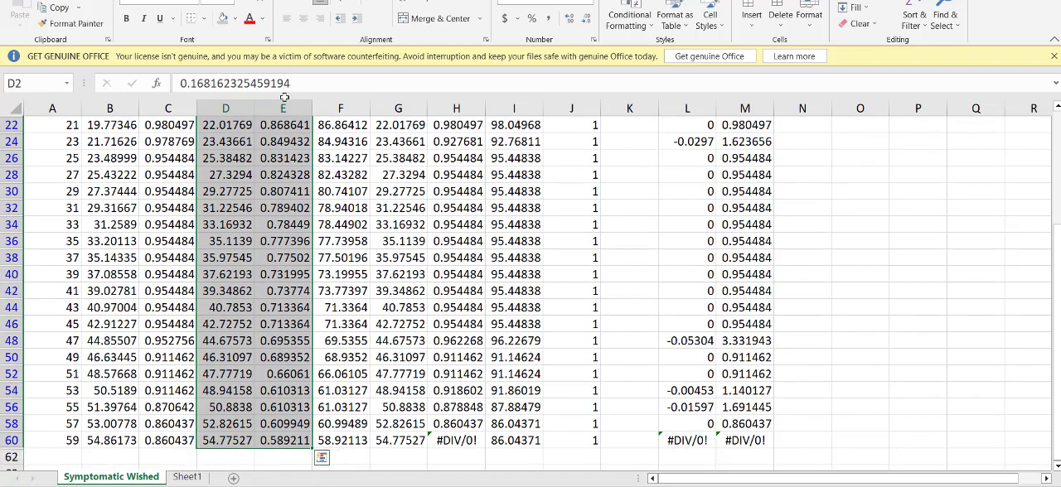
{"action": "left_click", "coordinate": [236, 18]}
{"action": "left_click", "coordinate": [247, 140]}
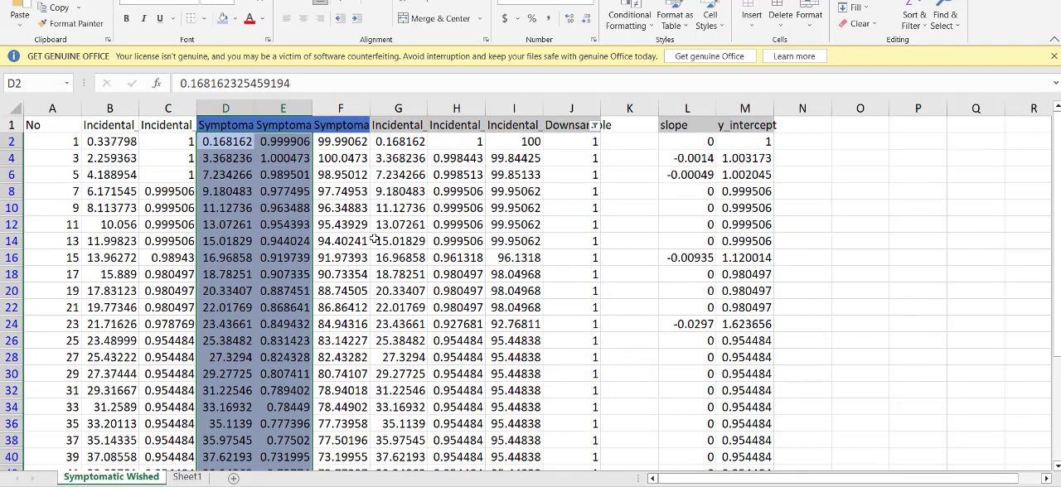
Step: Shade the incidental X and Y values in columns G and H grey from row 2 to 60
{"action": "left_click_drag", "start_coordinate": [369, 138], "coordinate": [470, 454]}
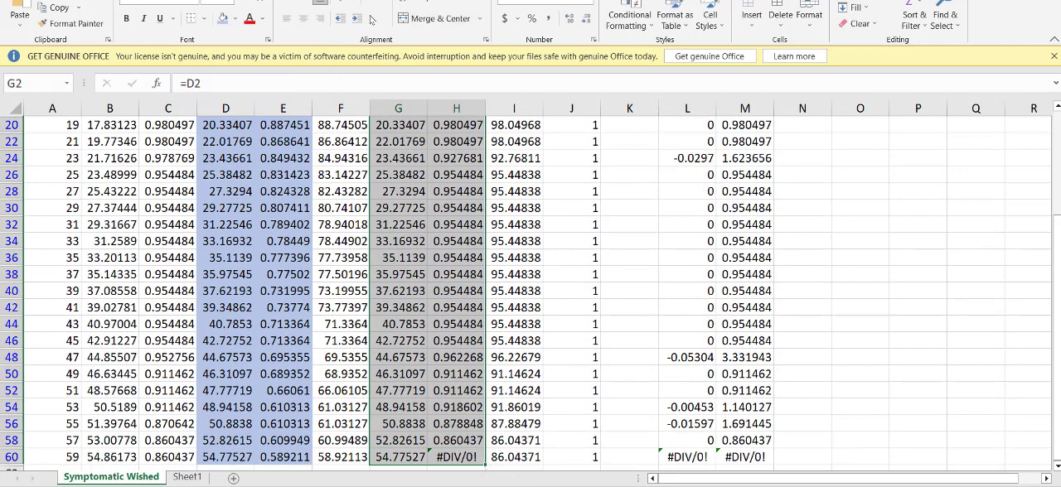
{"action": "left_click", "coordinate": [235, 18]}
{"action": "left_click", "coordinate": [226, 83]}
{"action": "scroll", "coordinate": [353, 193], "scroll_direction": "up", "scroll_amount": 4}
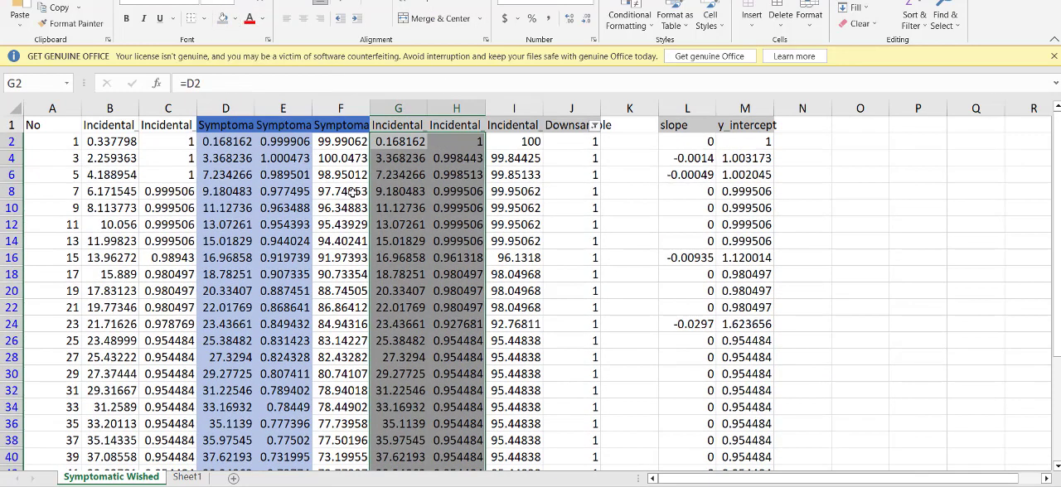
Step: Check the full header names of columns G and D
{"action": "left_click", "coordinate": [403, 175]}
{"action": "left_click", "coordinate": [413, 125]}
{"action": "left_click", "coordinate": [217, 125]}
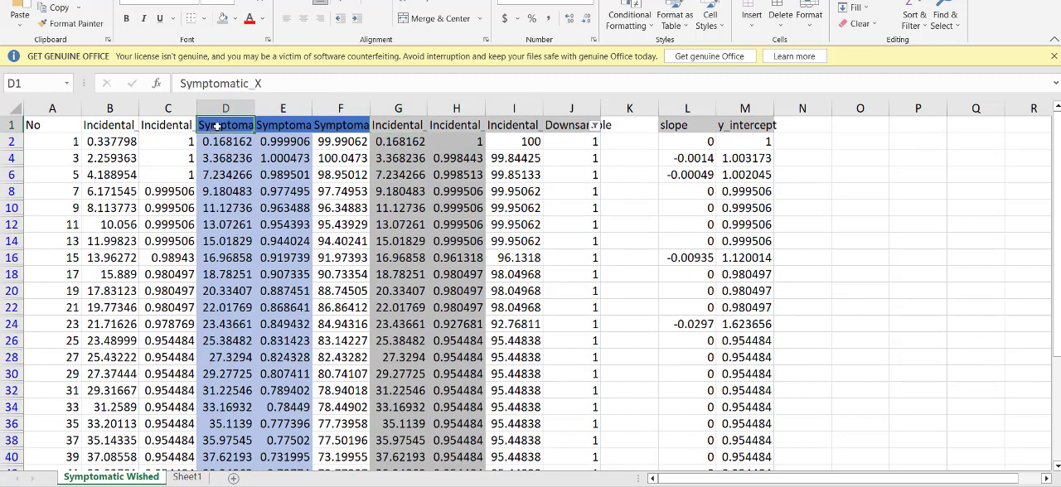
{"action": "double_click", "coordinate": [264, 84]}
Step: Inspect the column F formula that converts the symptomatic survival in column E to a percentage
{"action": "left_click", "coordinate": [336, 230]}
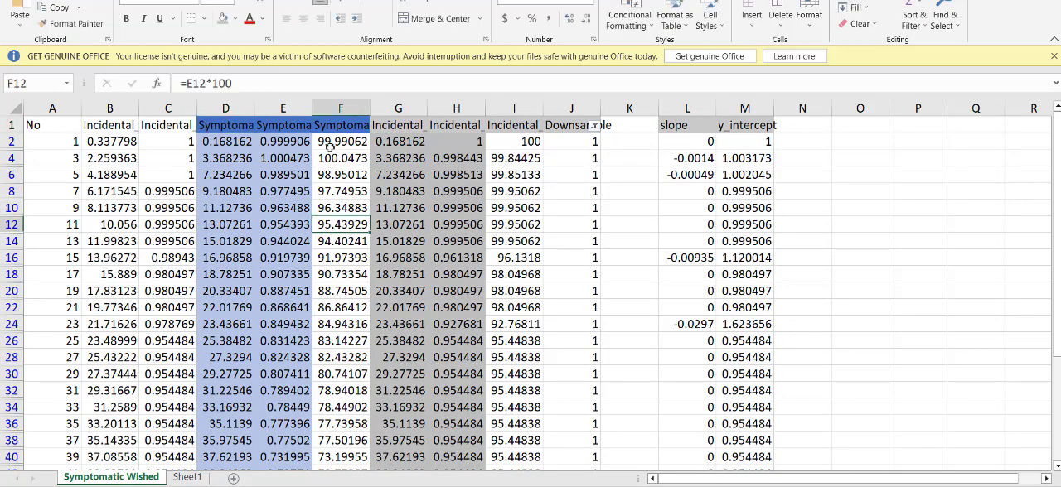
{"action": "left_click", "coordinate": [330, 146]}
{"action": "left_click", "coordinate": [287, 138]}
{"action": "left_click", "coordinate": [321, 142]}
{"action": "left_click", "coordinate": [267, 143]}
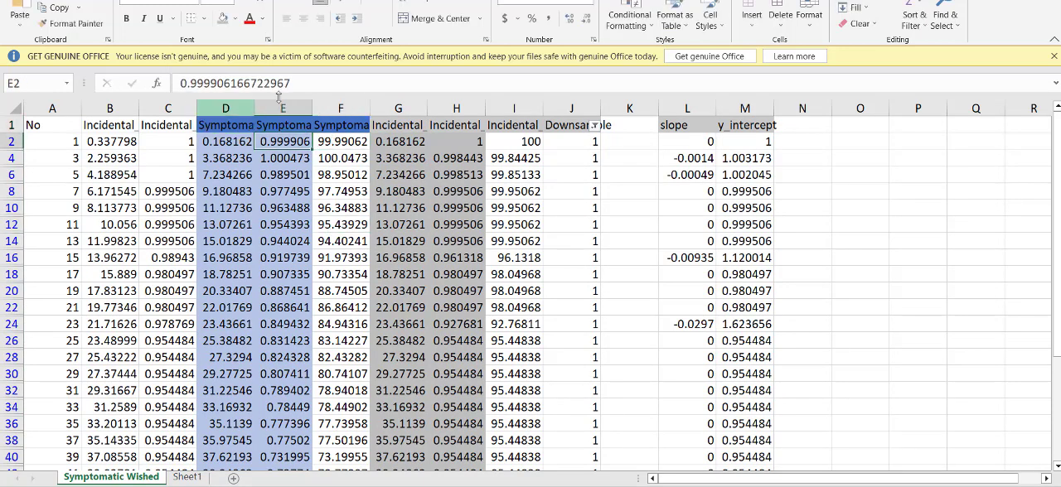
{"action": "left_click", "coordinate": [333, 139]}
{"action": "left_click_drag", "start_coordinate": [247, 81], "coordinate": [168, 84]}
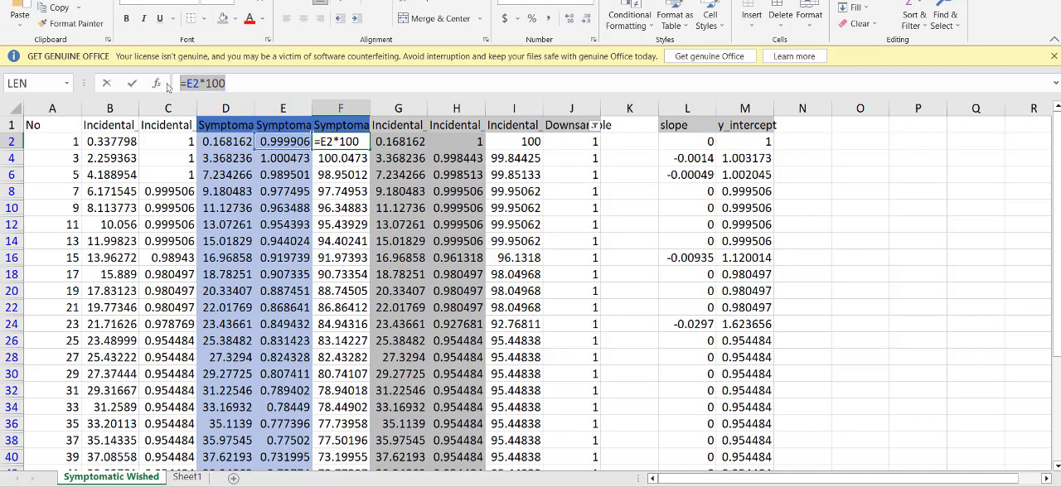
{"action": "left_click", "coordinate": [396, 191]}
{"action": "key", "text": "Escape"}
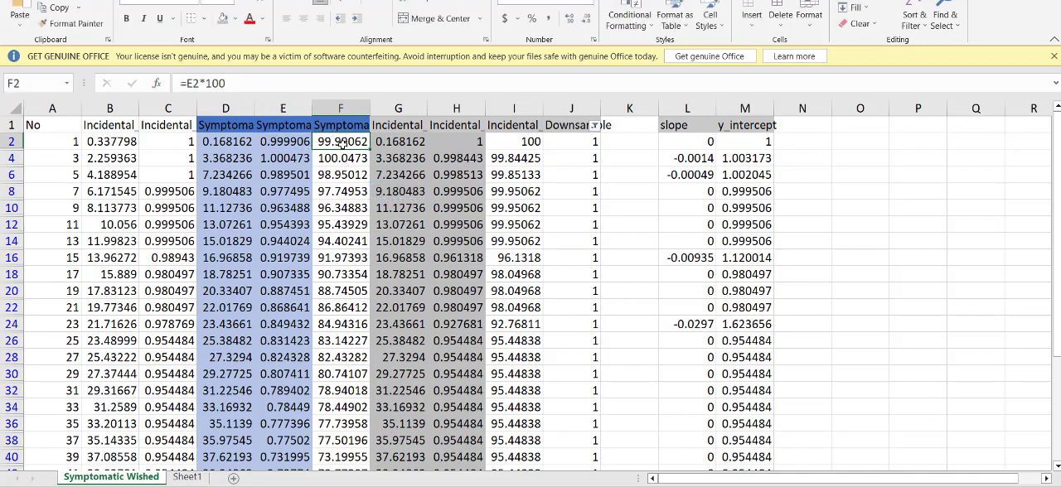
{"action": "left_click", "coordinate": [377, 209]}
Step: Check the last interpolated incidental value in cell H60 at the end of the table
{"action": "scroll", "coordinate": [435, 214], "scroll_direction": "down", "scroll_amount": 6}
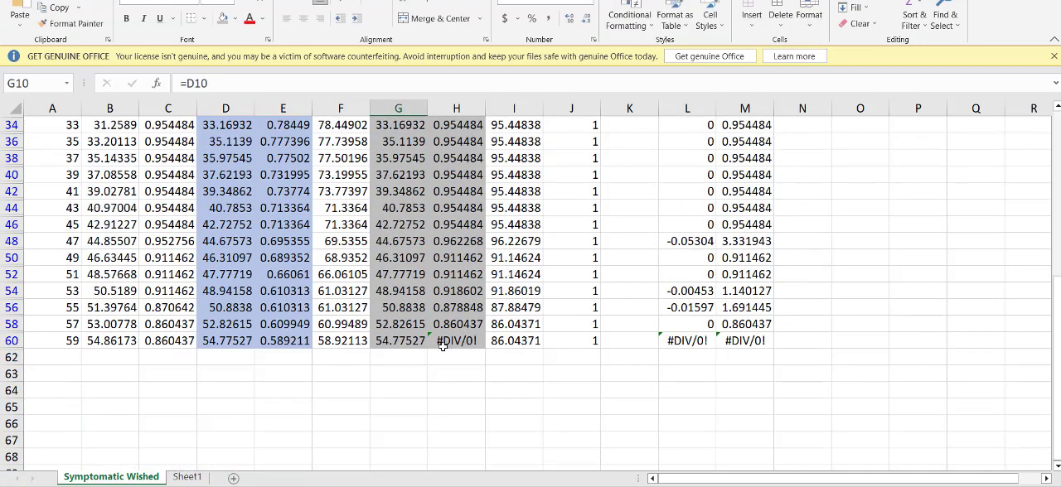
{"action": "left_click", "coordinate": [443, 341]}
{"action": "scroll", "coordinate": [443, 249], "scroll_direction": "up", "scroll_amount": 6}
{"action": "left_click", "coordinate": [622, 161]}
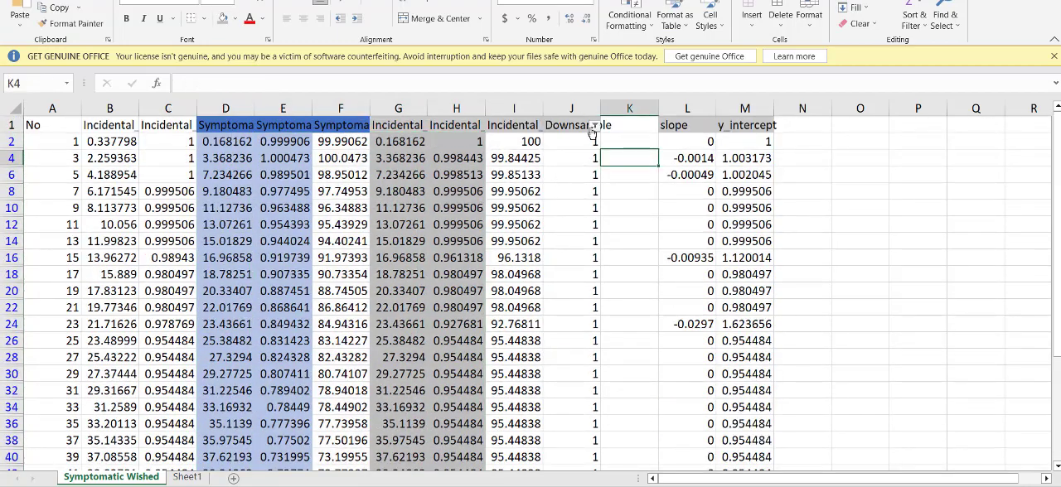
Step: Include 0, 1 and blanks in the Downsample filter to show every row, and look through the full table
{"action": "left_click", "coordinate": [594, 126]}
{"action": "left_click", "coordinate": [626, 291]}
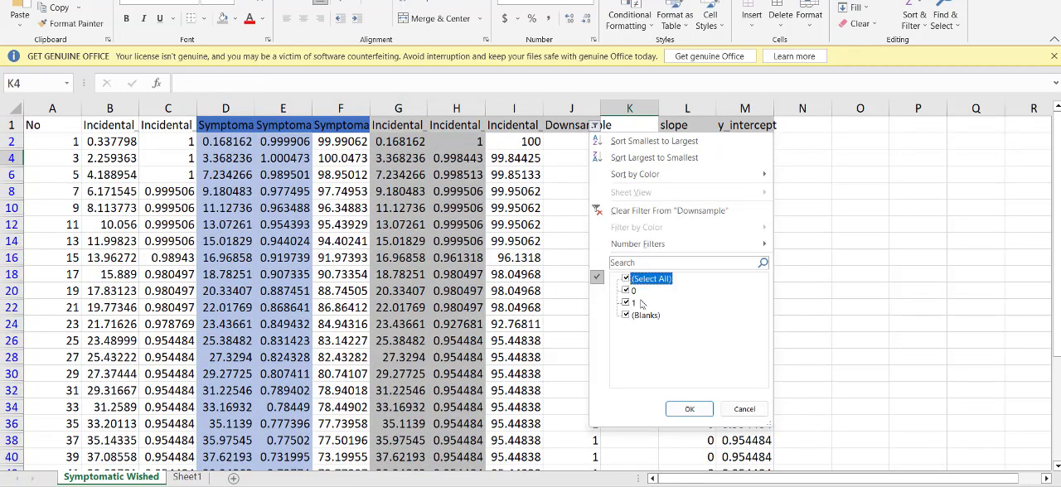
{"action": "left_click", "coordinate": [689, 409]}
{"action": "left_click", "coordinate": [322, 258]}
{"action": "scroll", "coordinate": [447, 224], "scroll_direction": "down", "scroll_amount": 8}
{"action": "scroll", "coordinate": [448, 224], "scroll_direction": "down", "scroll_amount": 8}
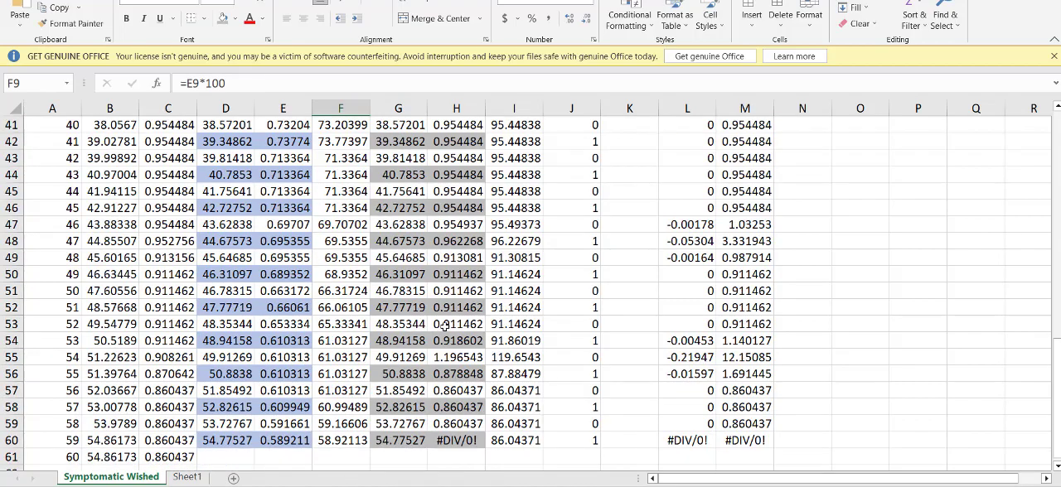
Step: Compare the original incidental points in columns B and C with the symptomatic and interpolated incidental values in columns D to I
{"action": "left_click_drag", "start_coordinate": [169, 326], "coordinate": [116, 91]}
{"action": "left_click", "coordinate": [130, 158]}
{"action": "left_click_drag", "start_coordinate": [122, 142], "coordinate": [183, 477]}
{"action": "scroll", "coordinate": [492, 178], "scroll_direction": "up", "scroll_amount": 13}
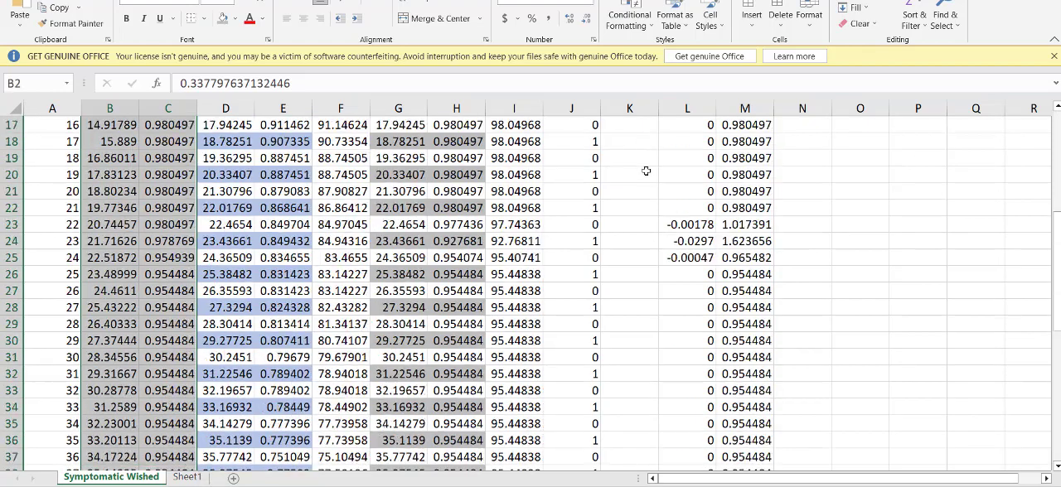
{"action": "left_click", "coordinate": [384, 157]}
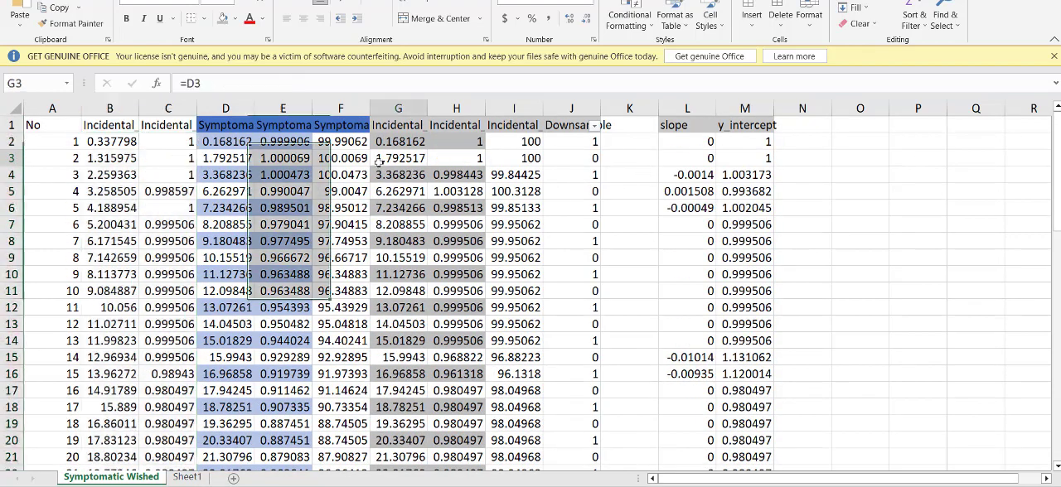
{"action": "left_click_drag", "start_coordinate": [231, 143], "coordinate": [514, 426]}
{"action": "scroll", "coordinate": [536, 366], "scroll_direction": "up", "scroll_amount": 8}
{"action": "scroll", "coordinate": [537, 366], "scroll_direction": "up", "scroll_amount": 6}
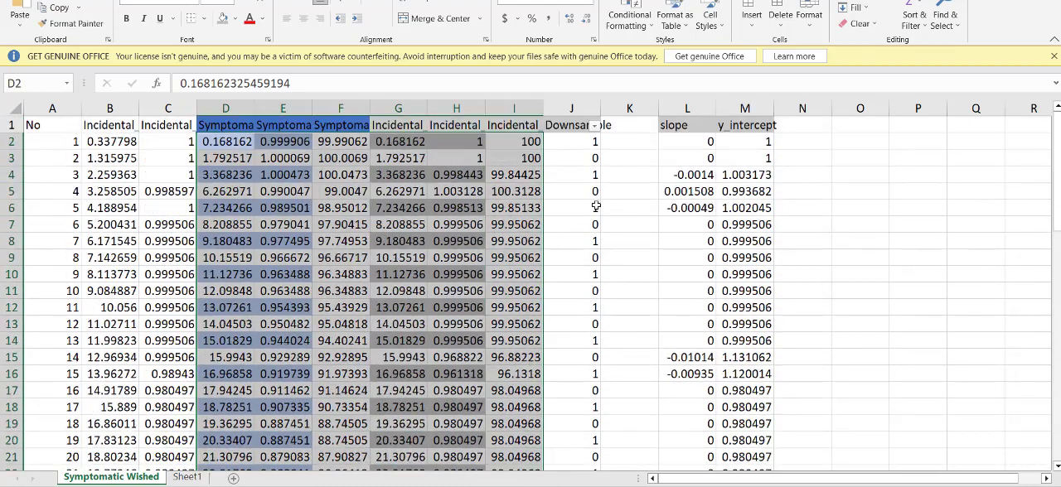
Step: Inspect the slope and y_intercept formulas in cells L2 and M2
{"action": "left_click", "coordinate": [622, 192]}
{"action": "left_click", "coordinate": [667, 139]}
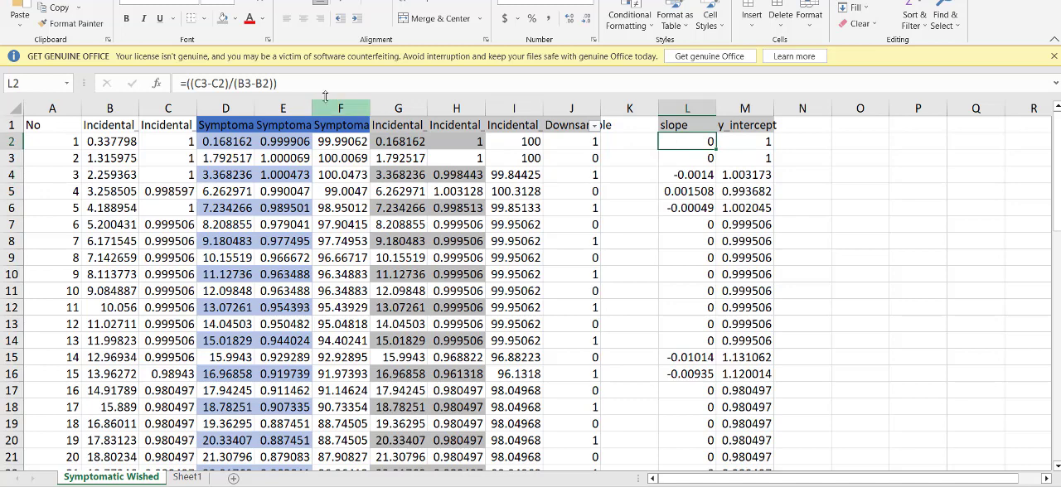
{"action": "double_click", "coordinate": [694, 142]}
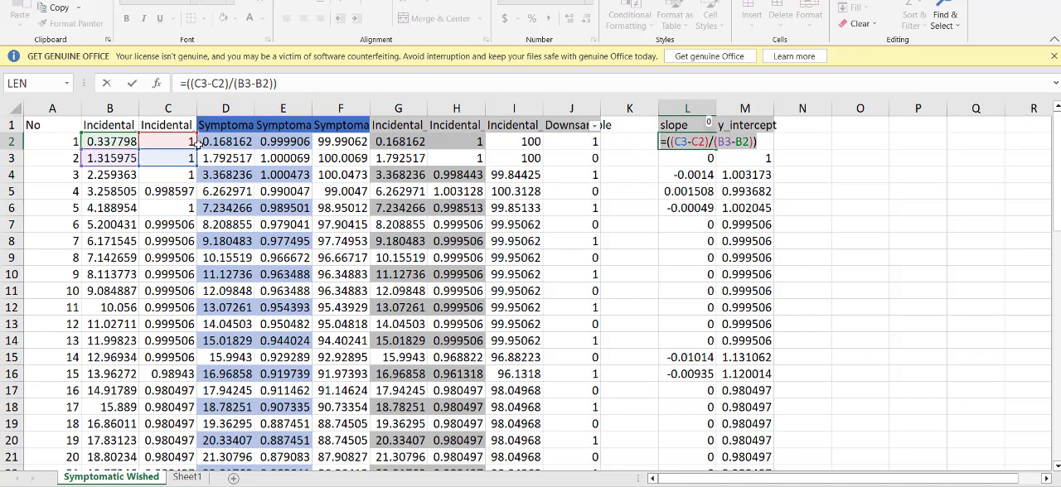
{"action": "key", "text": "Escape"}
{"action": "double_click", "coordinate": [750, 139]}
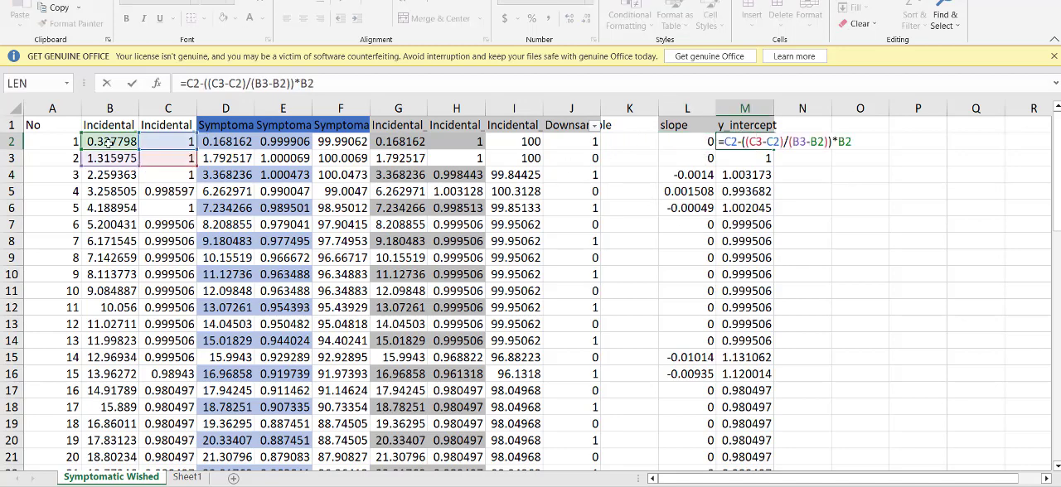
{"action": "key", "text": "Escape"}
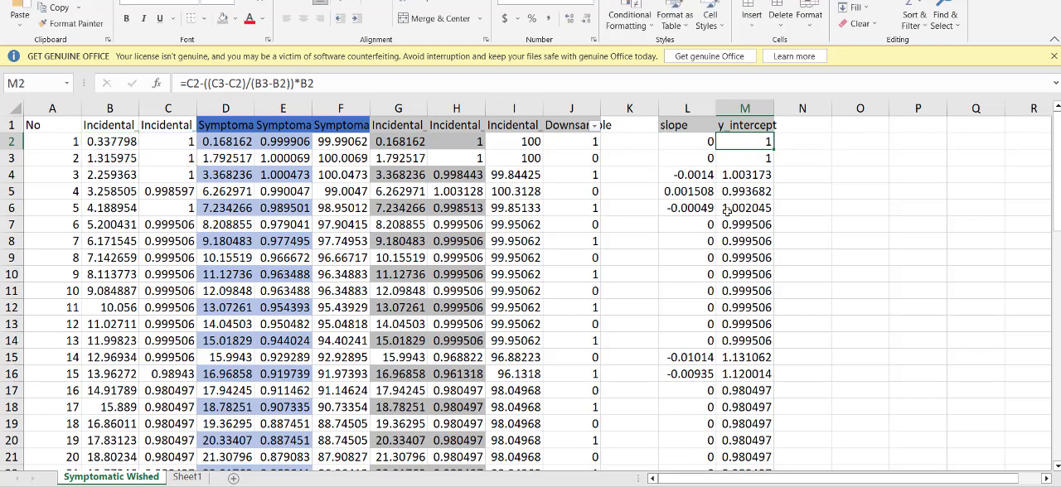
Step: Inspect the incidental X formula in G2 and the interpolated incidental Y formula in H2
{"action": "left_click", "coordinate": [730, 213]}
{"action": "left_click", "coordinate": [443, 139]}
{"action": "left_click", "coordinate": [401, 139]}
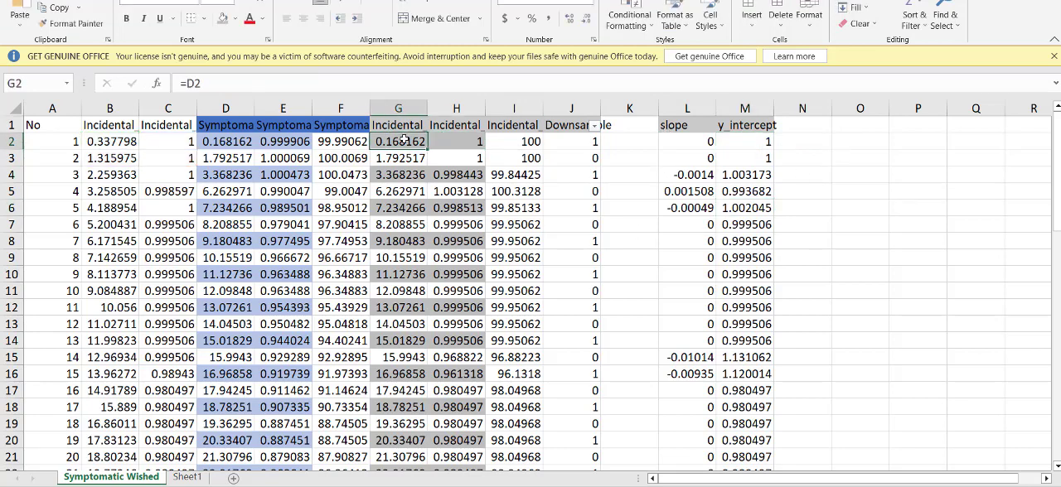
{"action": "double_click", "coordinate": [401, 139]}
{"action": "key", "text": "Escape"}
{"action": "double_click", "coordinate": [453, 141]}
{"action": "key", "text": "Escape"}
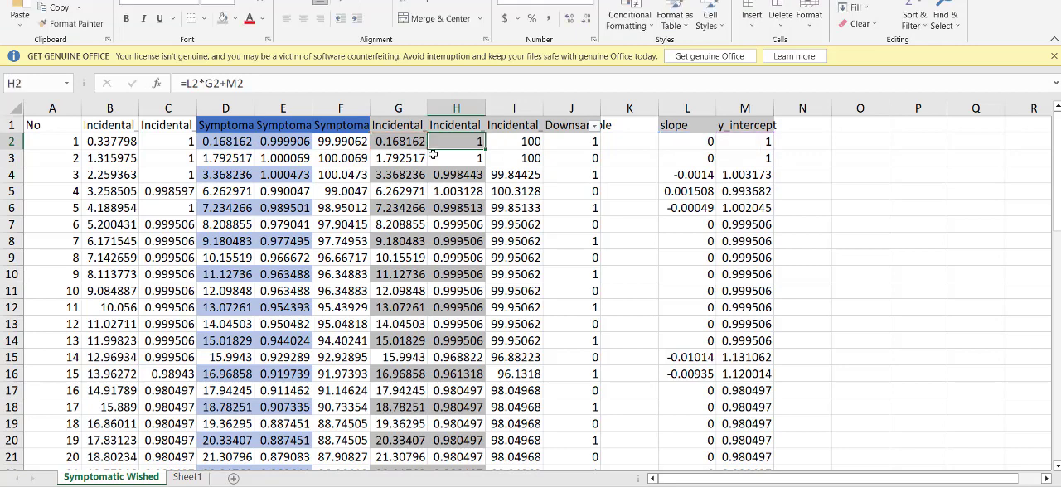
{"action": "double_click", "coordinate": [465, 139]}
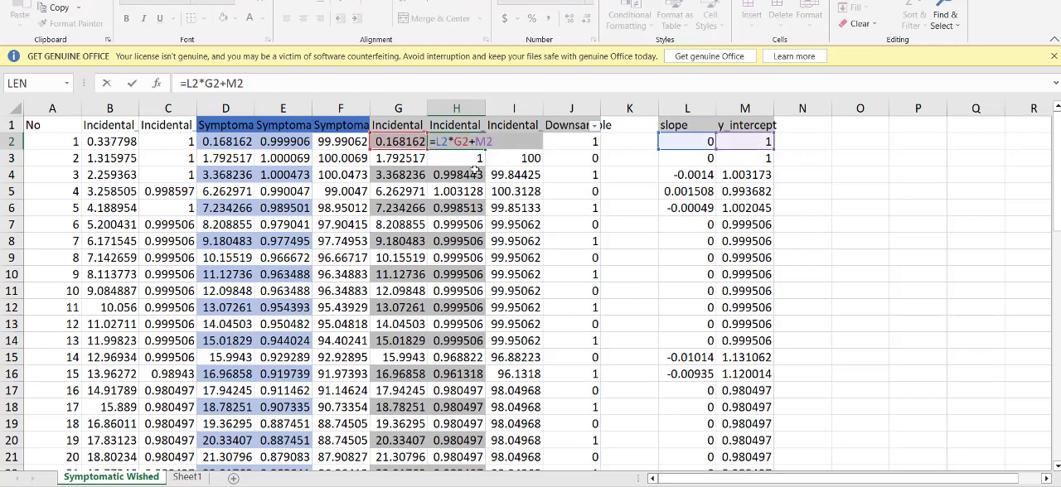
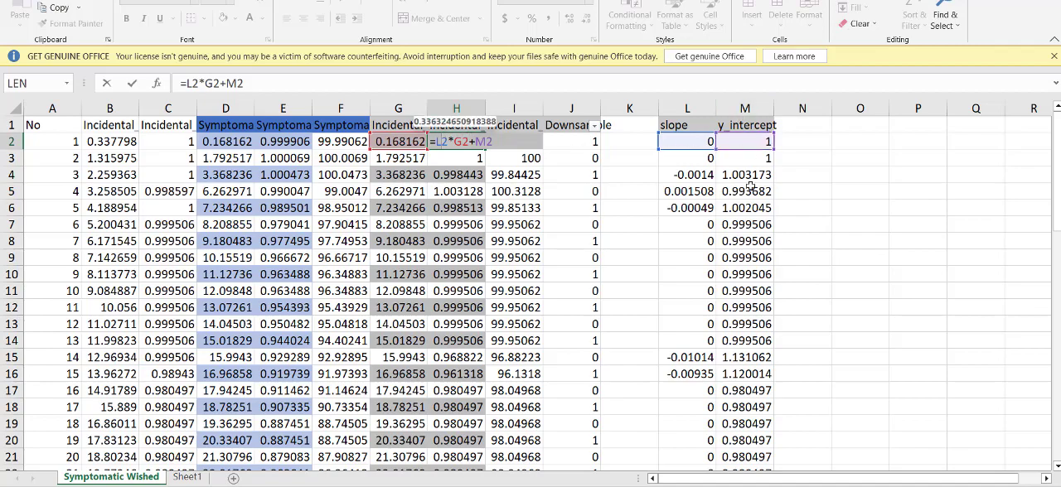
Step: Look through the symptomatic and interpolated incidental values in columns D to H down to row 60
{"action": "key", "text": "ctrl+Return"}
{"action": "left_click", "coordinate": [385, 141]}
{"action": "scroll", "coordinate": [393, 262], "scroll_direction": "down", "scroll_amount": 14}
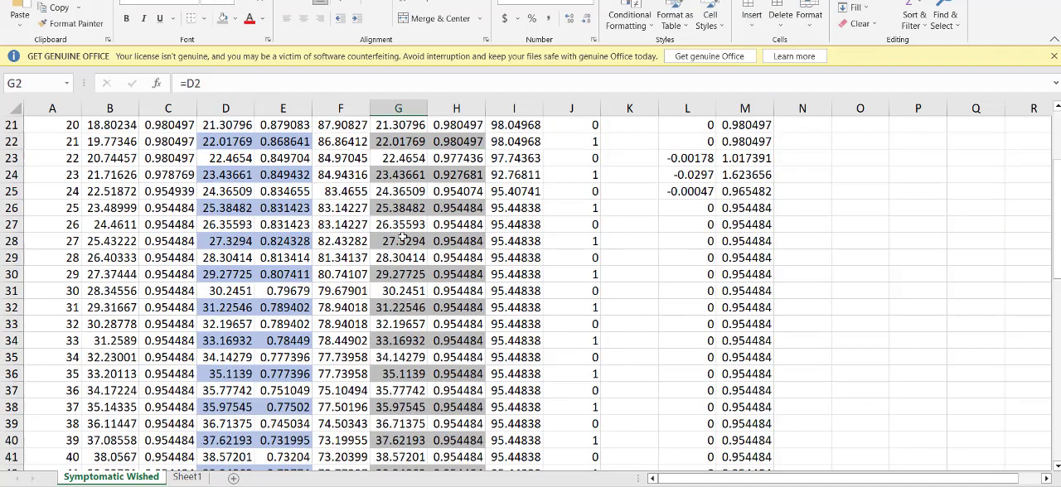
{"action": "scroll", "coordinate": [393, 262], "scroll_direction": "up", "scroll_amount": 15}
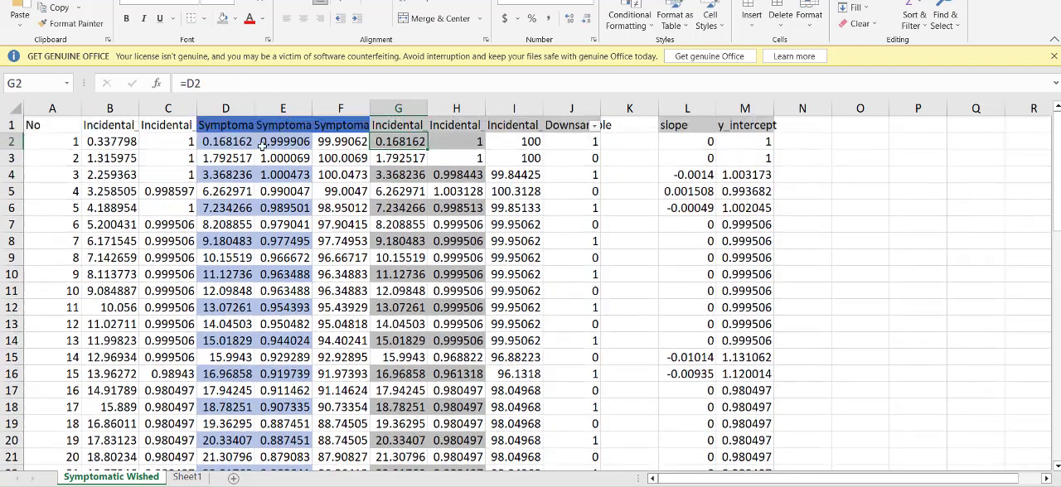
{"action": "left_click_drag", "start_coordinate": [225, 128], "coordinate": [486, 440]}
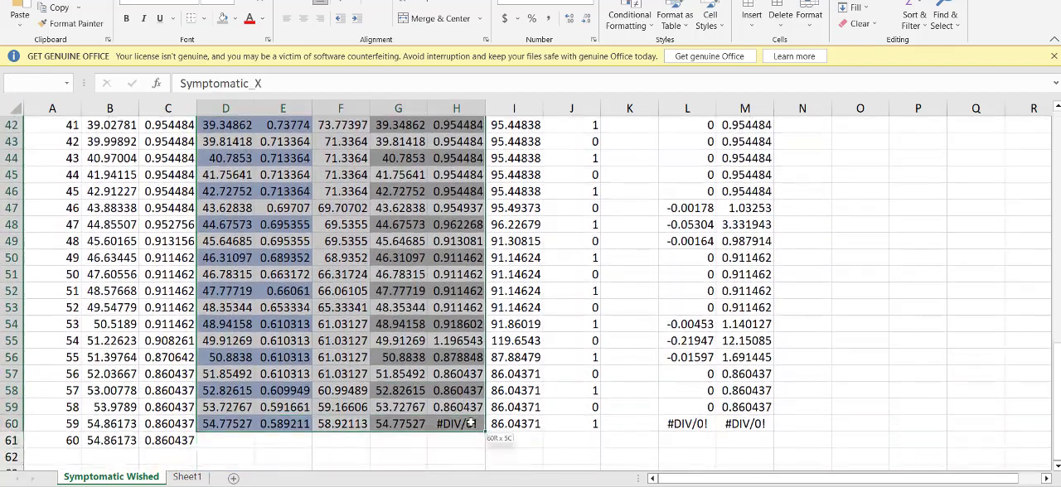
{"action": "scroll", "coordinate": [522, 348], "scroll_direction": "up", "scroll_amount": 14}
{"action": "left_click", "coordinate": [535, 208]}
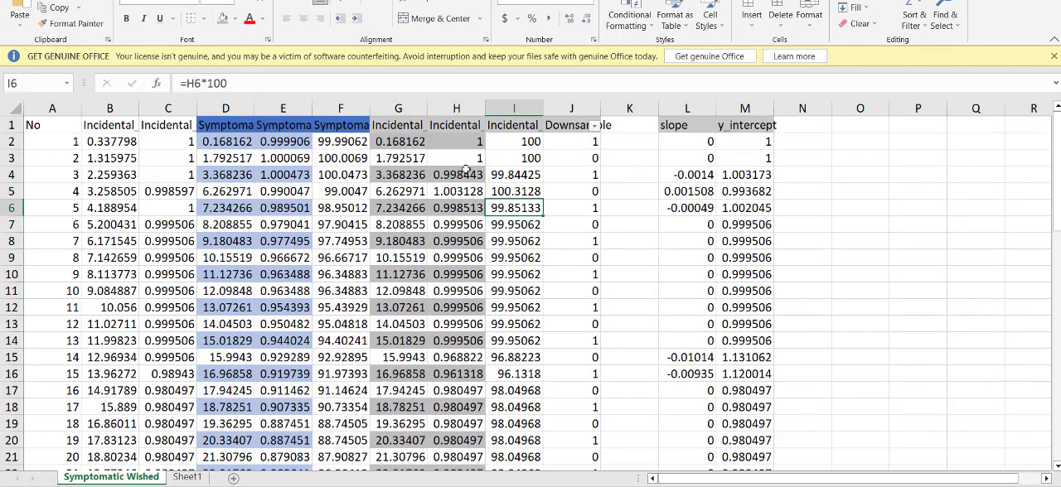
Step: Switch to the calculation workbook and examine the (2b)_Curve_Copy graph and the (2a)_Curve_Data sheet for data read from the curve where wished
{"action": "key", "text": "alt+Tab"}
{"action": "key", "text": "alt+Tab"}
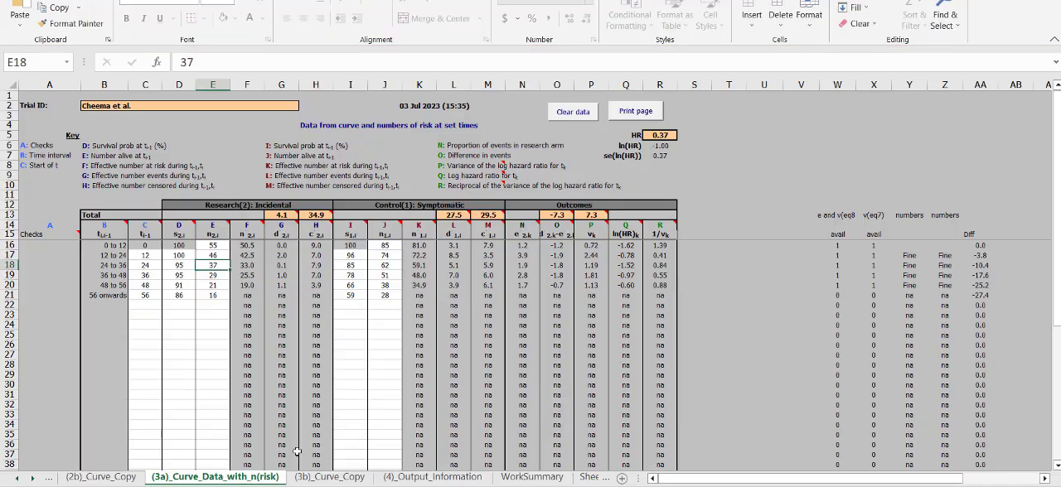
{"action": "left_click", "coordinate": [315, 478]}
{"action": "left_click", "coordinate": [100, 479]}
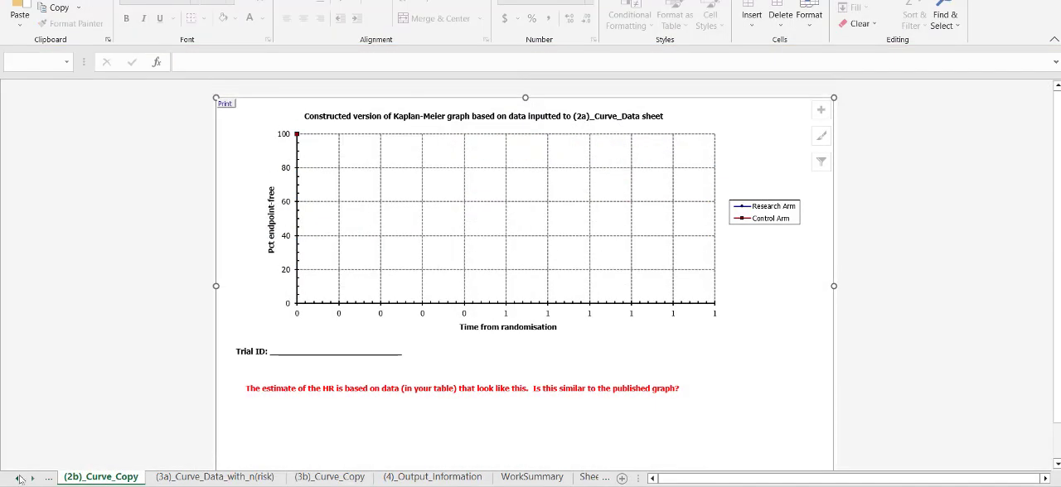
{"action": "left_click", "coordinate": [104, 478]}
{"action": "left_click", "coordinate": [294, 105]}
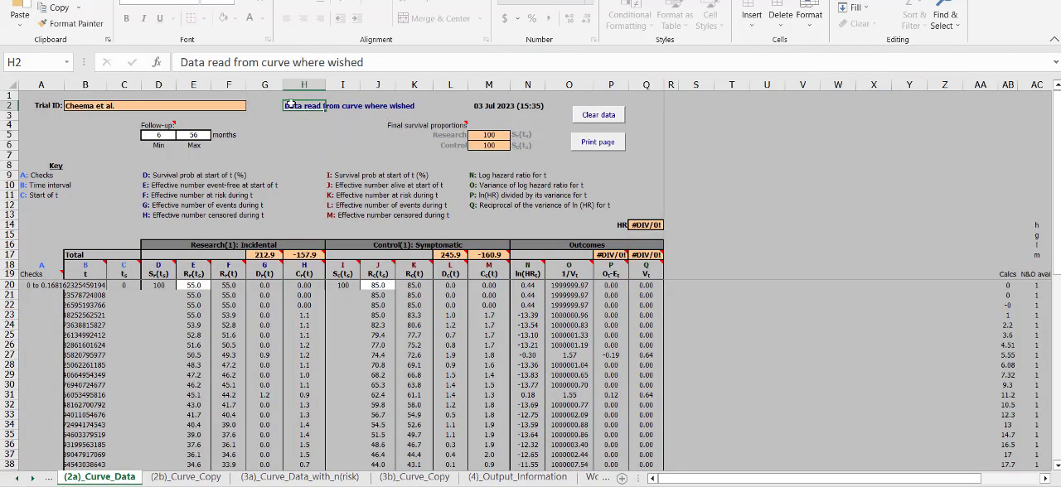
{"action": "left_click", "coordinate": [231, 63]}
{"action": "left_click", "coordinate": [523, 269]}
{"action": "left_click", "coordinate": [193, 315]}
{"action": "left_click", "coordinate": [222, 474]}
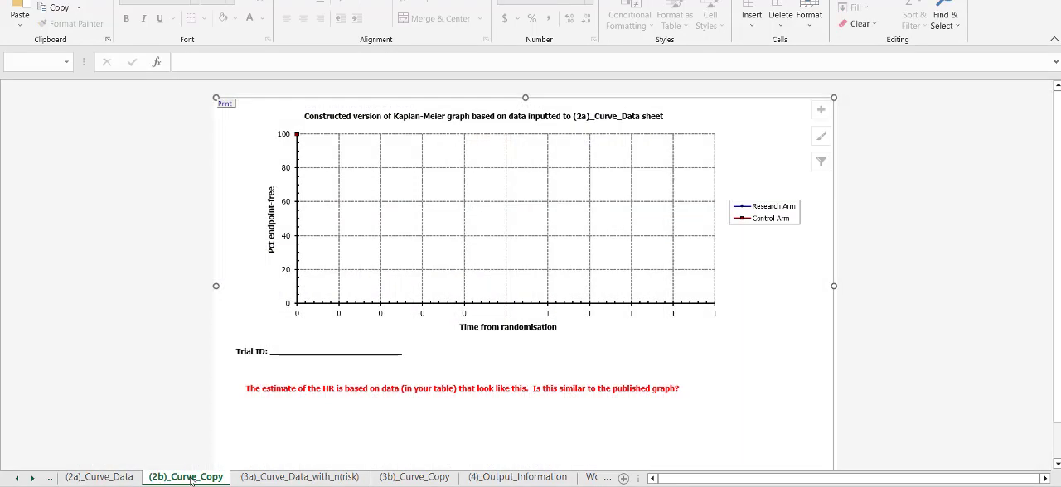
{"action": "left_click", "coordinate": [106, 478]}
Step: Compare the Downsample flags in the extracted-points workbook with the time interval rows of the (2a)_Curve_Data sheet
{"action": "key", "text": "alt+Tab"}
{"action": "left_click", "coordinate": [500, 207]}
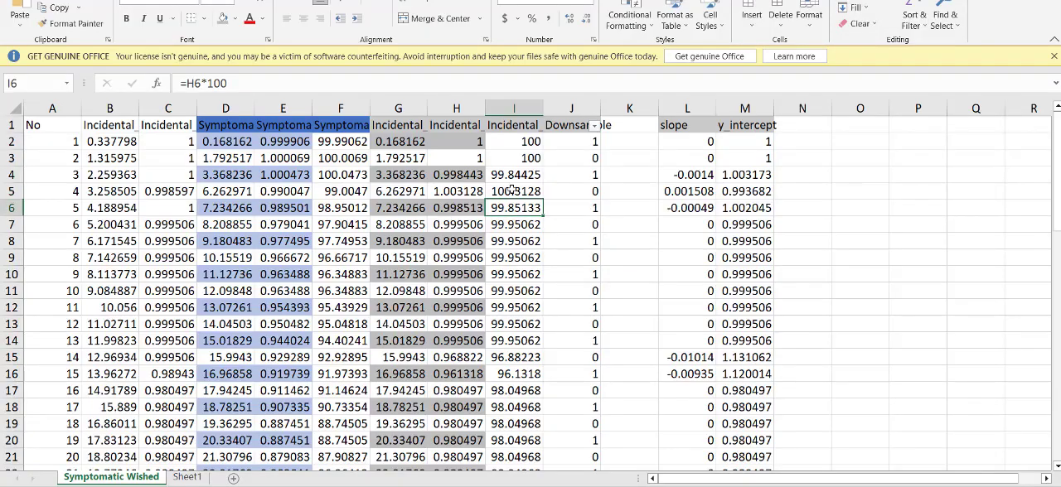
{"action": "left_click", "coordinate": [566, 174]}
{"action": "scroll", "coordinate": [333, 276], "scroll_direction": "down", "scroll_amount": 6}
{"action": "scroll", "coordinate": [332, 276], "scroll_direction": "up", "scroll_amount": 6}
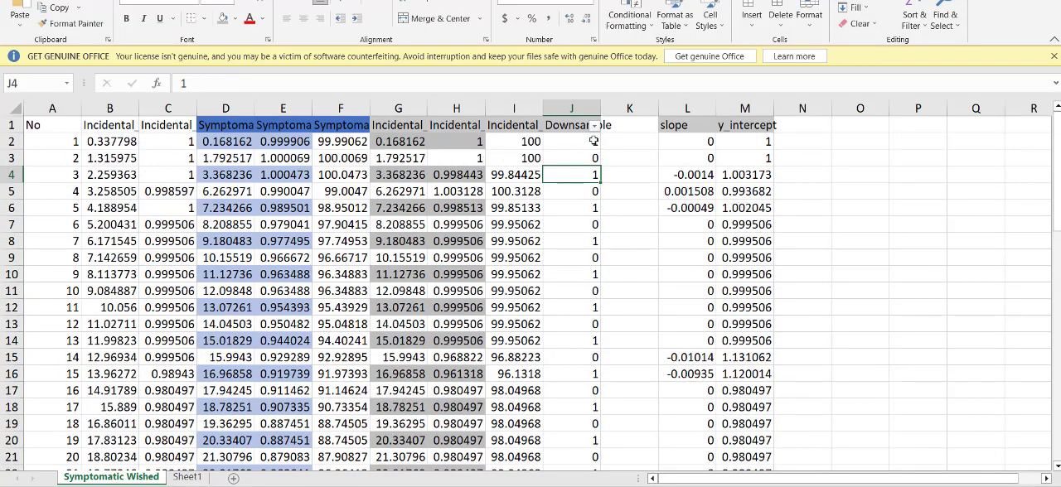
{"action": "left_click", "coordinate": [594, 126]}
{"action": "key", "text": "Escape"}
{"action": "key", "text": "alt+Tab"}
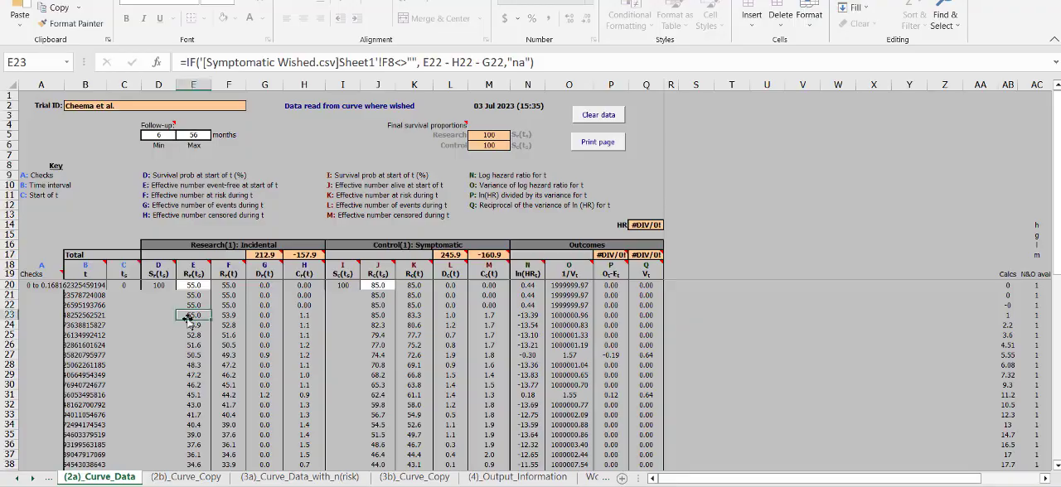
{"action": "left_click_drag", "start_coordinate": [100, 453], "coordinate": [92, 278]}
{"action": "key", "text": "alt+Tab"}
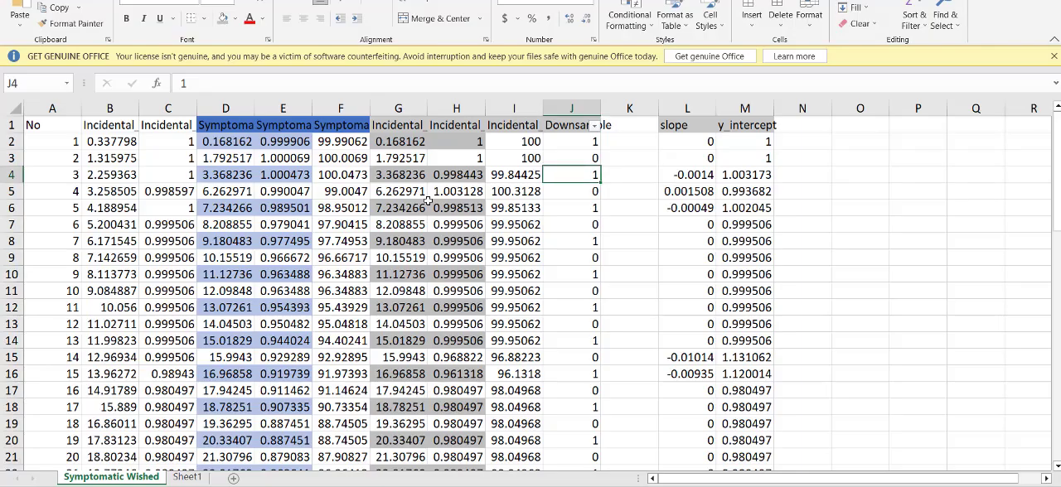
Step: Filter the Downsample column to exclude 0, keeping only the rows with 1 and blanks
{"action": "left_click", "coordinate": [594, 126]}
{"action": "left_click", "coordinate": [627, 291]}
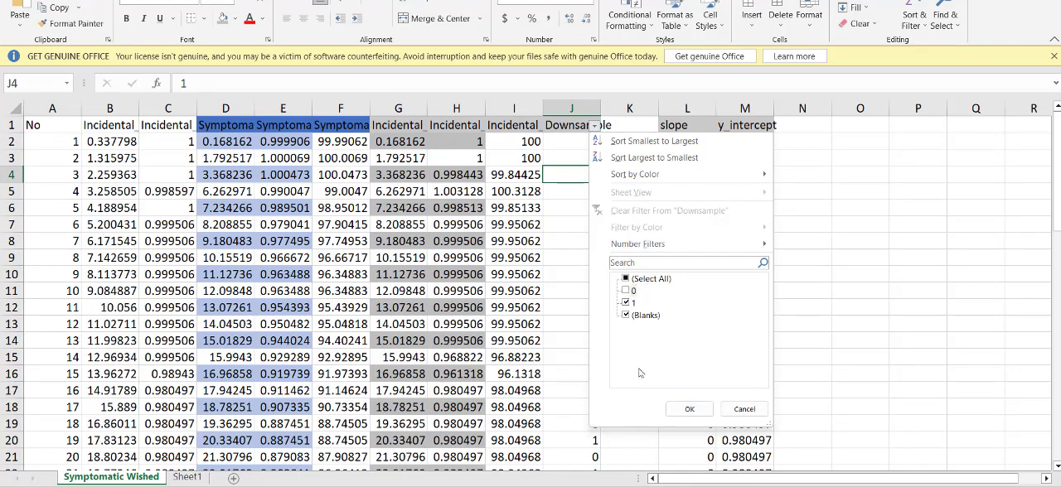
{"action": "left_click", "coordinate": [694, 408]}
{"action": "left_click", "coordinate": [854, 259]}
Step: Look through the downsampled rows 2 to 60, checking the incidental X values in column G
{"action": "scroll", "coordinate": [446, 385], "scroll_direction": "down", "scroll_amount": 4}
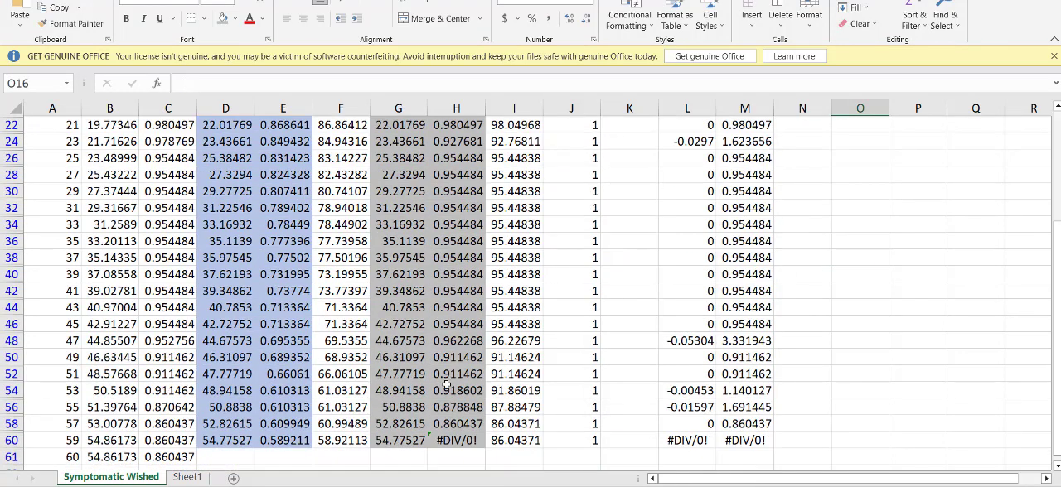
{"action": "left_click", "coordinate": [392, 442]}
{"action": "scroll", "coordinate": [394, 439], "scroll_direction": "up", "scroll_amount": 4}
{"action": "left_click", "coordinate": [416, 148], "text": "shift"}
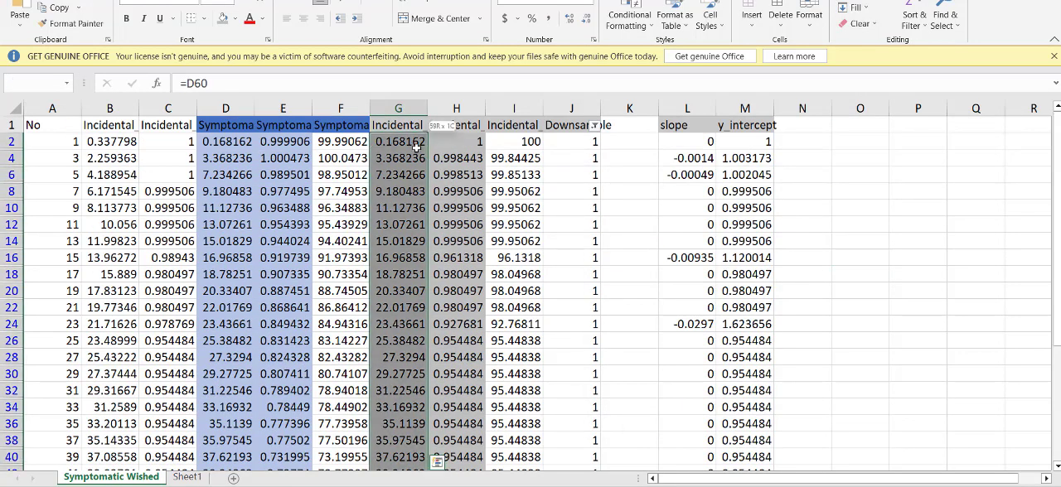
{"action": "left_click", "coordinate": [859, 163]}
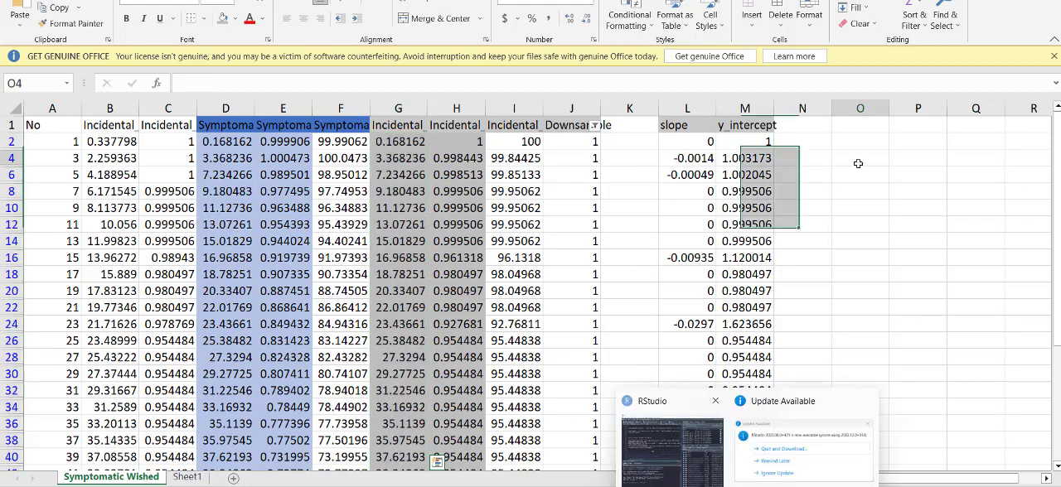
{"action": "left_click", "coordinate": [406, 142]}
{"action": "scroll", "coordinate": [423, 260], "scroll_direction": "down", "scroll_amount": 4}
{"action": "left_click", "coordinate": [415, 406]}
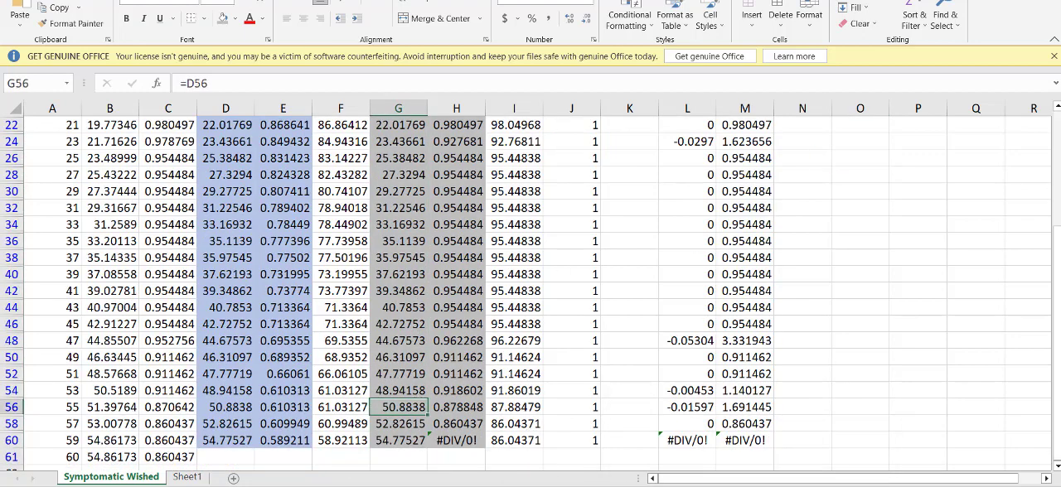
{"action": "scroll", "coordinate": [535, 277], "scroll_direction": "up", "scroll_amount": 4}
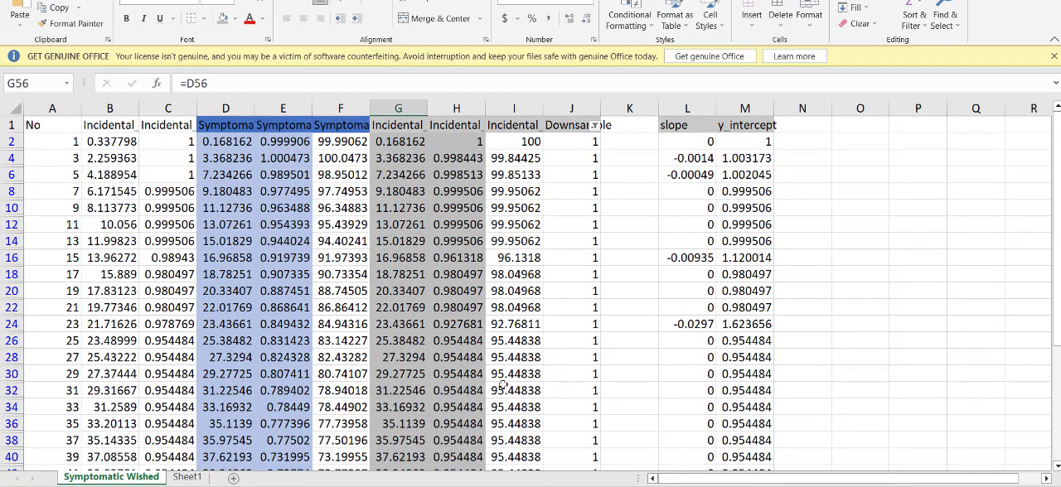
Step: Copy the incidental survival percentages in F6:F35 of Sheet1 and go to the first empty entry rows of (2a)_Curve_Data
{"action": "left_click", "coordinate": [193, 478]}
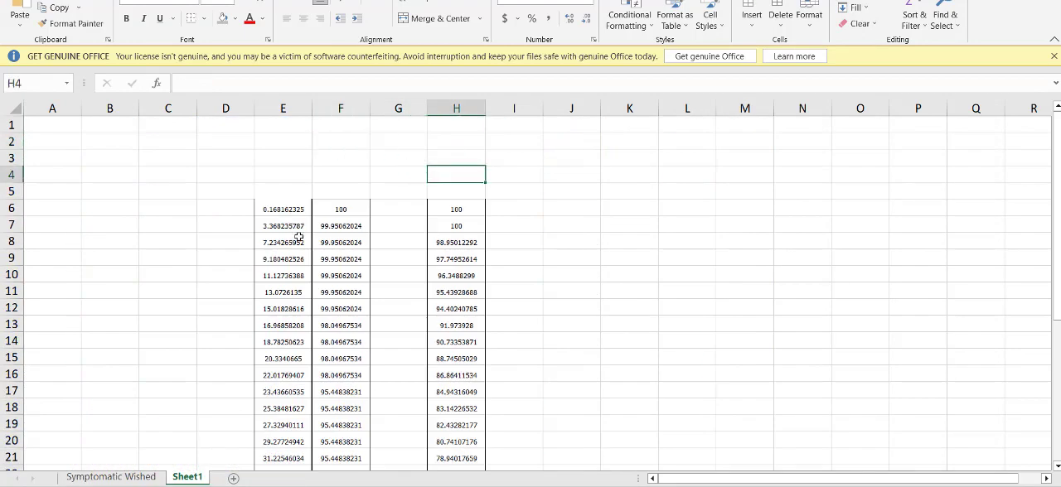
{"action": "left_click", "coordinate": [351, 209]}
{"action": "scroll", "coordinate": [348, 332], "scroll_direction": "down", "scroll_amount": 7}
{"action": "left_click", "coordinate": [345, 352], "text": "shift"}
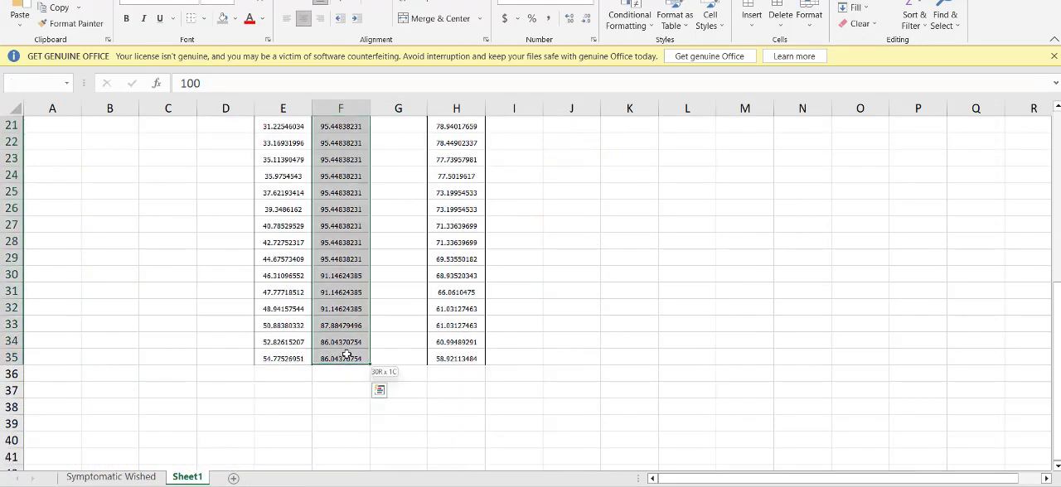
{"action": "key", "text": "ctrl+c"}
{"action": "key", "text": "alt+Tab"}
{"action": "left_click", "coordinate": [152, 304]}
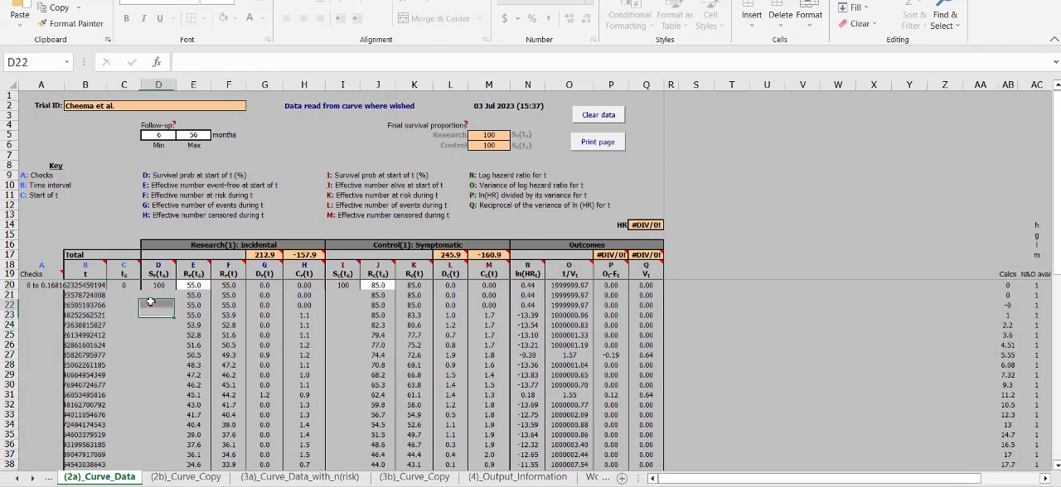
{"action": "left_click", "coordinate": [133, 296]}
Step: Copy the time values in E6:E35 of Sheet1 and return to the calculation workbook
{"action": "key", "text": "alt+Tab"}
{"action": "left_click", "coordinate": [284, 358]}
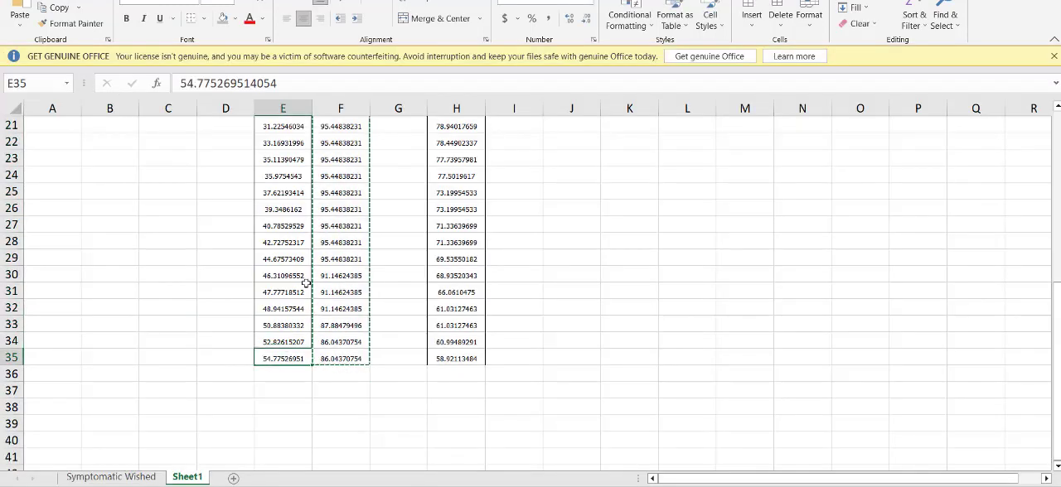
{"action": "scroll", "coordinate": [301, 269], "scroll_direction": "up", "scroll_amount": 7}
{"action": "left_click", "coordinate": [287, 209], "text": "shift"}
{"action": "key", "text": "ctrl+c"}
{"action": "key", "text": "alt+Tab"}
Step: Examine the start-of-interval column C and read the header notes of columns C and B
{"action": "left_click", "coordinate": [133, 326]}
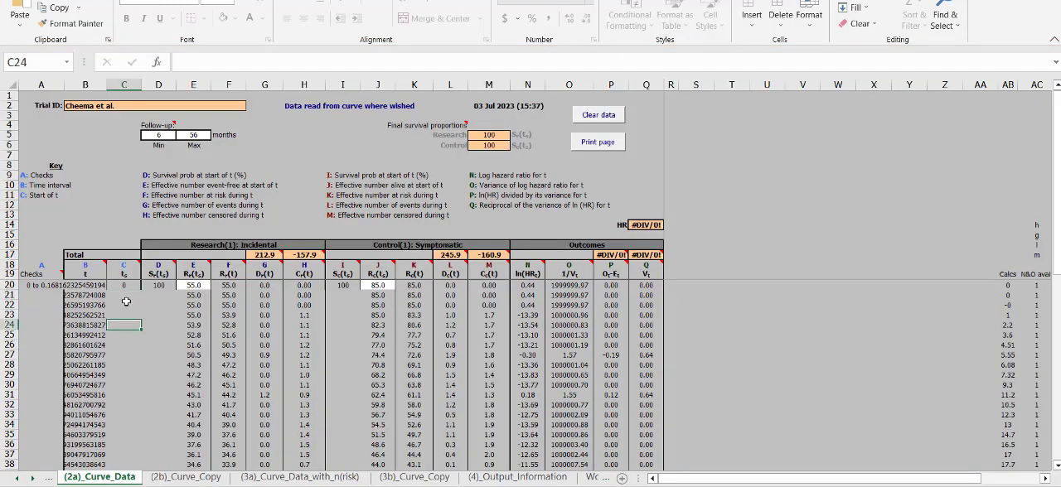
{"action": "left_click", "coordinate": [127, 304]}
{"action": "left_click", "coordinate": [130, 296]}
{"action": "left_click", "coordinate": [133, 275]}
{"action": "left_click", "coordinate": [132, 263]}
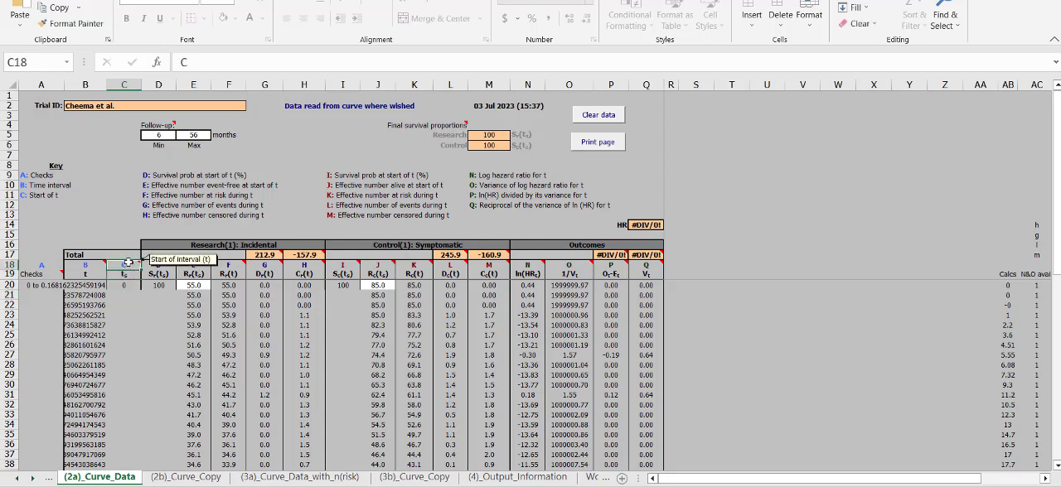
{"action": "left_click", "coordinate": [84, 265]}
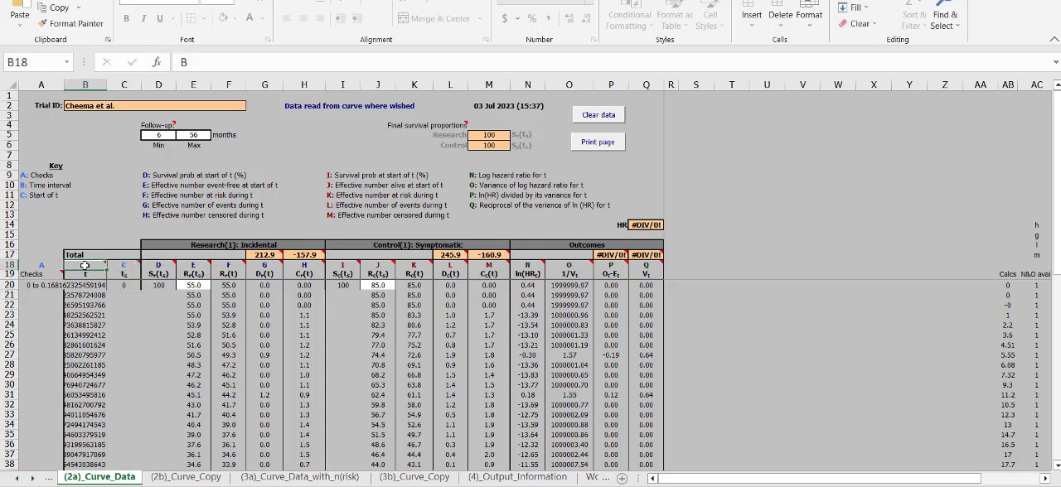
{"action": "mouse_move", "coordinate": [86, 266]}
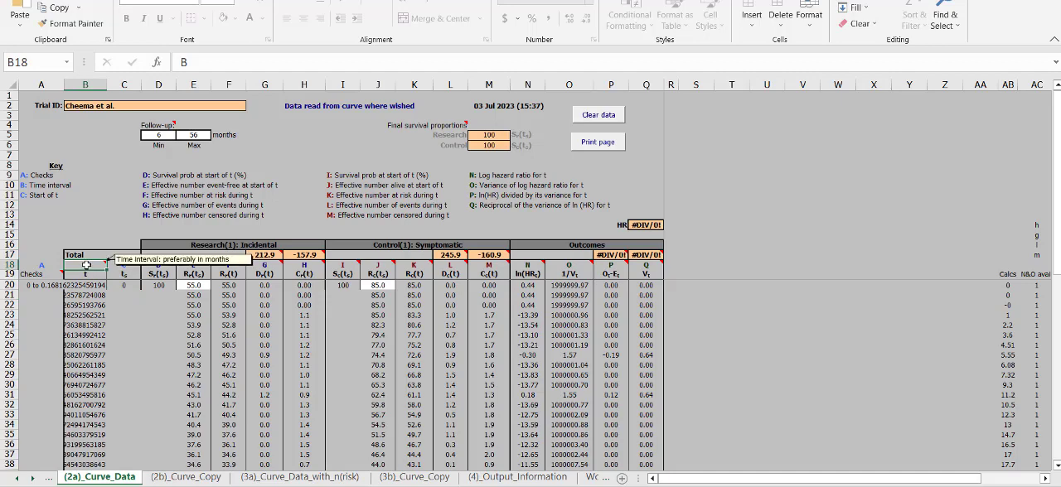
Step: Inspect the time interval formulas in B20 and B21, and try to clear B20
{"action": "left_click", "coordinate": [85, 285]}
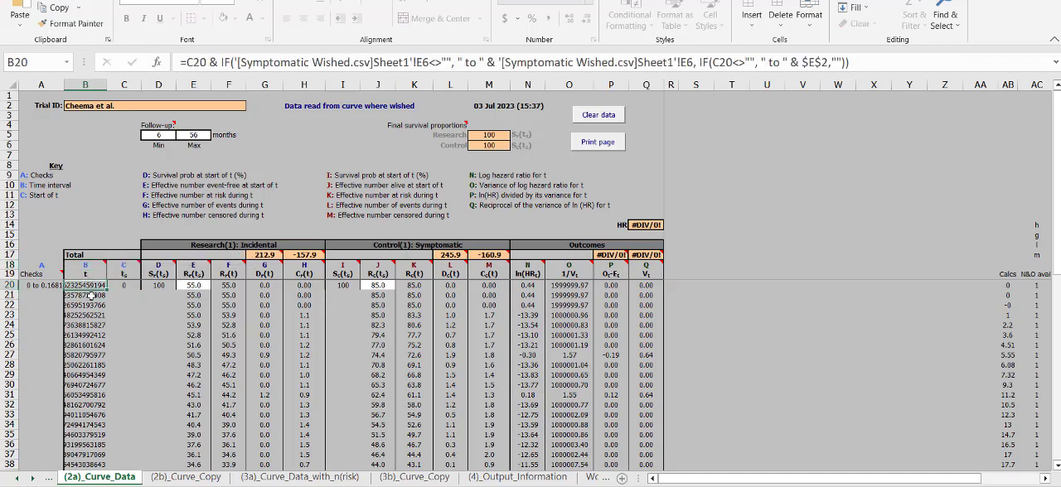
{"action": "left_click", "coordinate": [90, 296]}
{"action": "left_click", "coordinate": [87, 286]}
{"action": "key", "text": "Delete"}
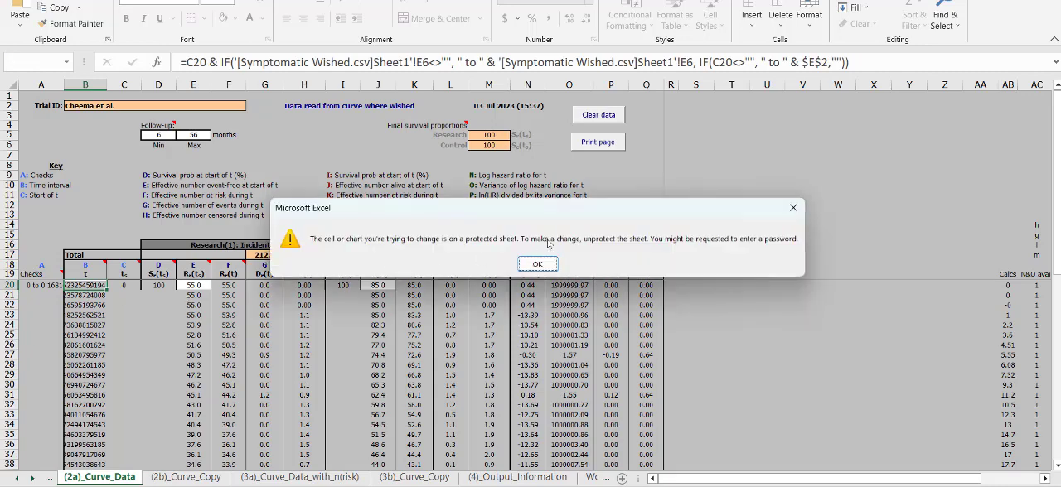
{"action": "left_click", "coordinate": [548, 266]}
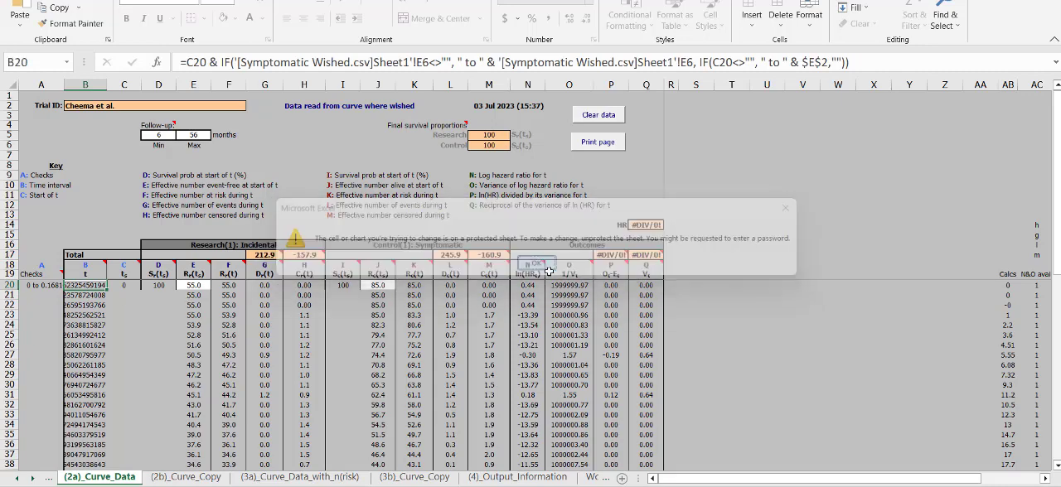
{"action": "left_click", "coordinate": [86, 295]}
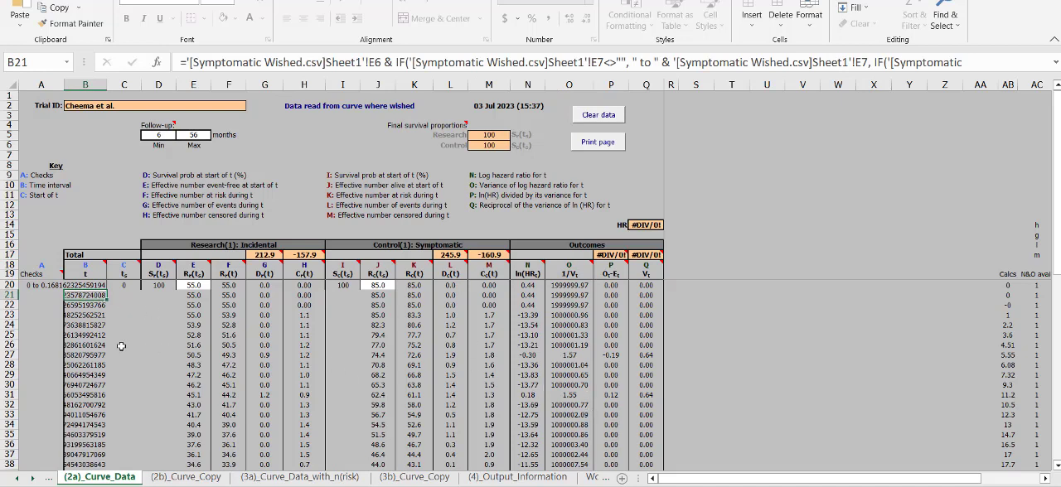
Step: Switch to the filled-in (2a)_Curve_Data sheet and check the start times in C21 to C50
{"action": "key", "text": "alt+Tab"}
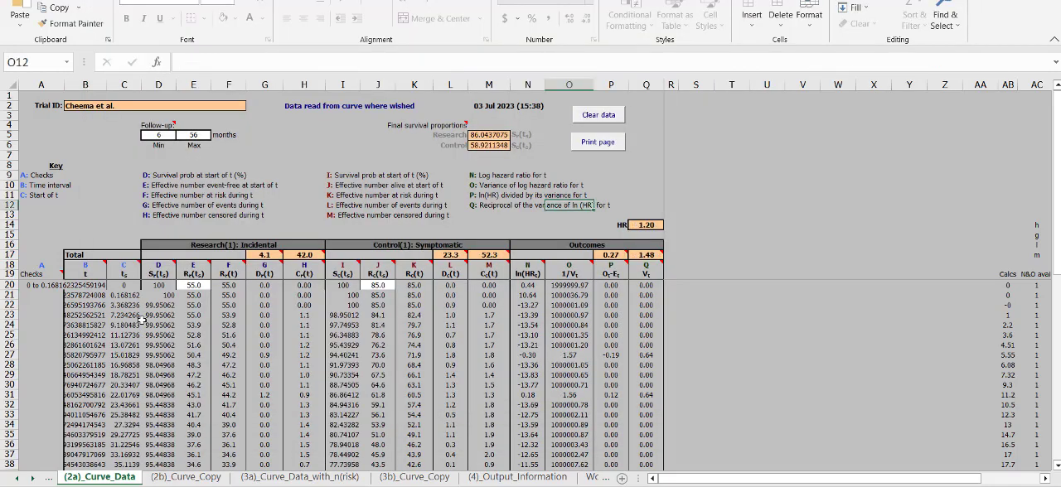
{"action": "left_click", "coordinate": [147, 306]}
{"action": "left_click", "coordinate": [128, 296]}
{"action": "scroll", "coordinate": [113, 431], "scroll_direction": "down", "scroll_amount": 7}
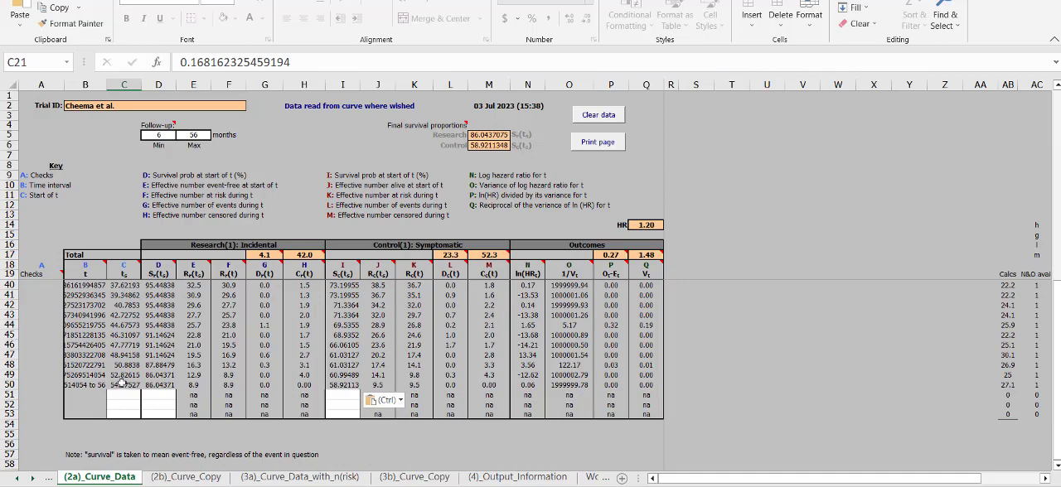
{"action": "left_click", "coordinate": [123, 385], "text": "shift"}
Step: Check the incidental survival values in D21:D50 and the symptomatic survival values in column I from row 21 to 50
{"action": "left_click", "coordinate": [168, 393]}
{"action": "left_click", "coordinate": [172, 387]}
{"action": "scroll", "coordinate": [173, 387], "scroll_direction": "up", "scroll_amount": 7}
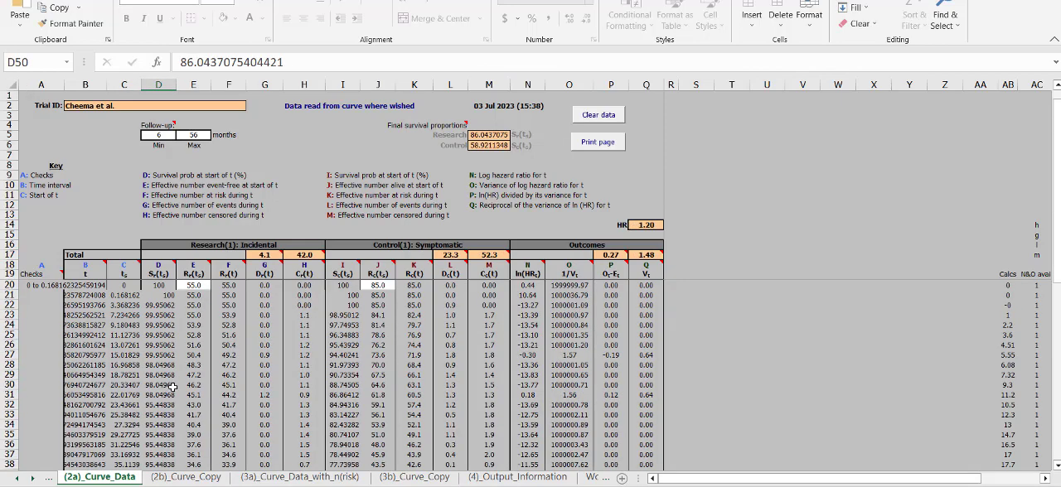
{"action": "key", "text": "ctrl+v"}
{"action": "left_click", "coordinate": [160, 297], "text": "shift"}
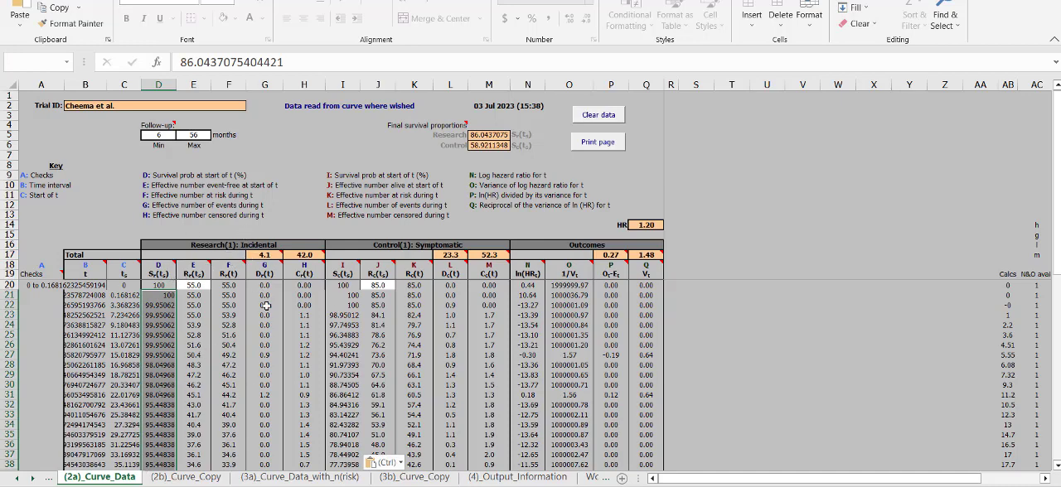
{"action": "left_click", "coordinate": [342, 295]}
{"action": "scroll", "coordinate": [365, 386], "scroll_direction": "down", "scroll_amount": 5}
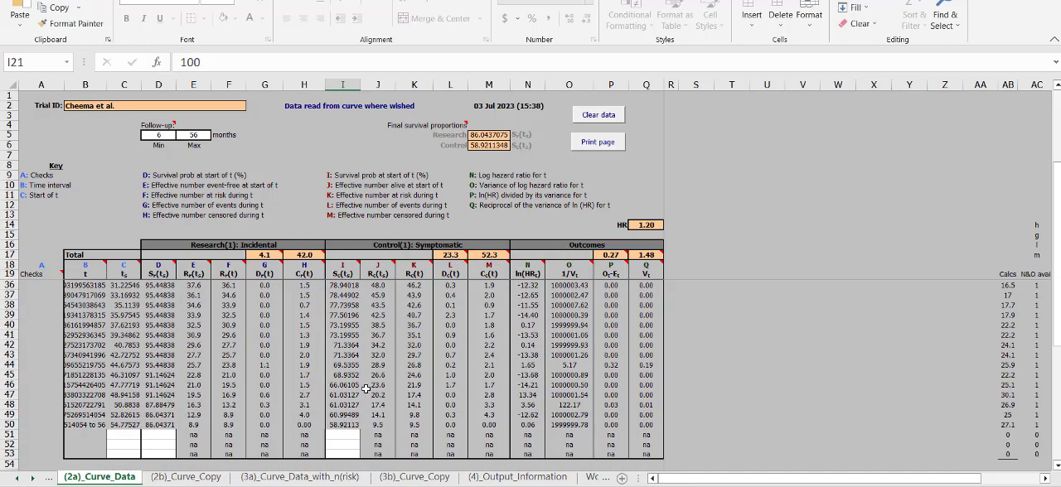
Step: Check the overall hazard ratio in Q14 of the (2a)_Curve_Data sheet
{"action": "left_click", "coordinate": [342, 426], "text": "shift"}
{"action": "left_click", "coordinate": [435, 354]}
{"action": "scroll", "coordinate": [497, 332], "scroll_direction": "up", "scroll_amount": 6}
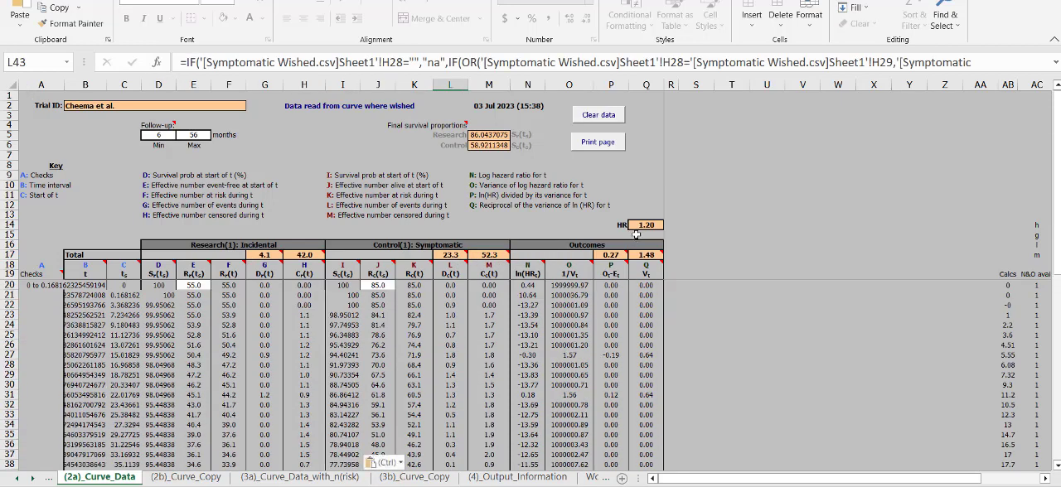
{"action": "left_click", "coordinate": [640, 204]}
{"action": "left_click", "coordinate": [643, 225]}
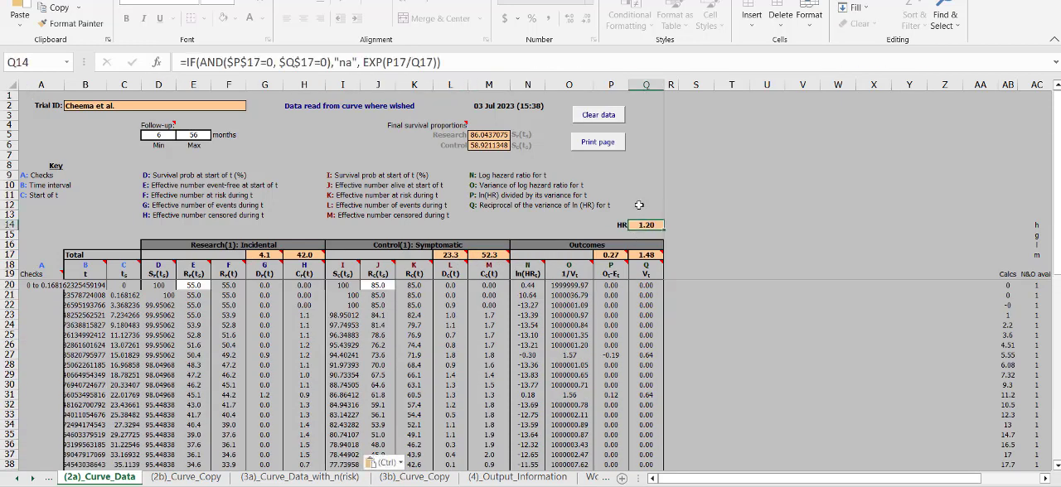
Step: Check the hazard ratio and its se(ln(HR)) on the (3a)_Curve_Data_with_n(risk) sheet
{"action": "left_click", "coordinate": [262, 478]}
{"action": "left_click", "coordinate": [667, 156]}
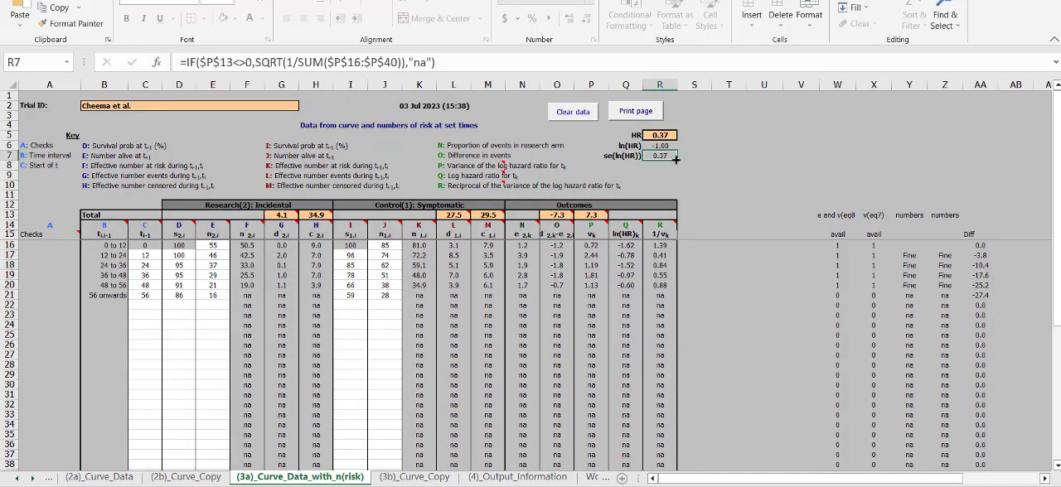
{"action": "left_click", "coordinate": [665, 135]}
{"action": "left_click", "coordinate": [669, 155]}
Step: Bring up the (4)_Output_Information sheet with the results of all calculation methods
{"action": "left_click", "coordinate": [29, 479]}
{"action": "left_click", "coordinate": [29, 479]}
{"action": "left_click", "coordinate": [470, 478]}
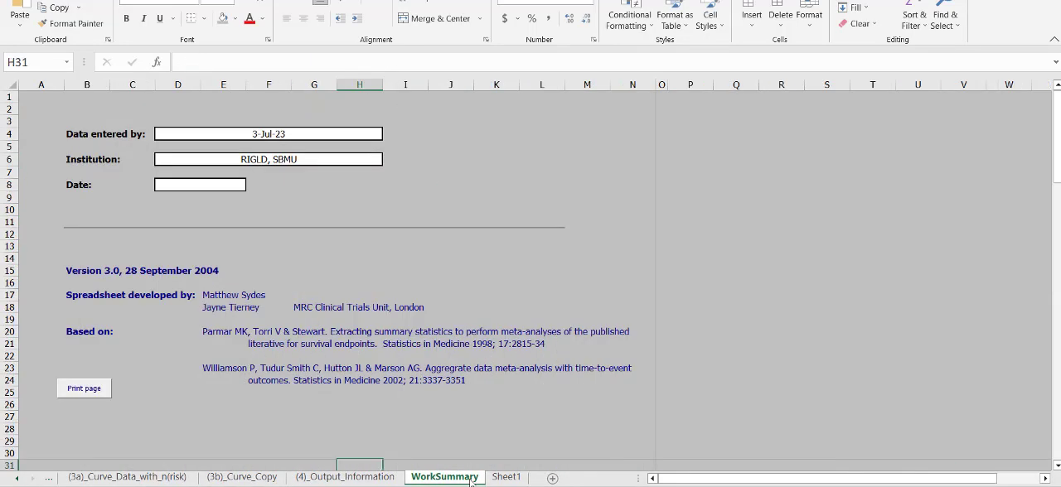
{"action": "left_click", "coordinate": [507, 478]}
{"action": "left_click", "coordinate": [344, 478]}
{"action": "left_click", "coordinate": [730, 219]}
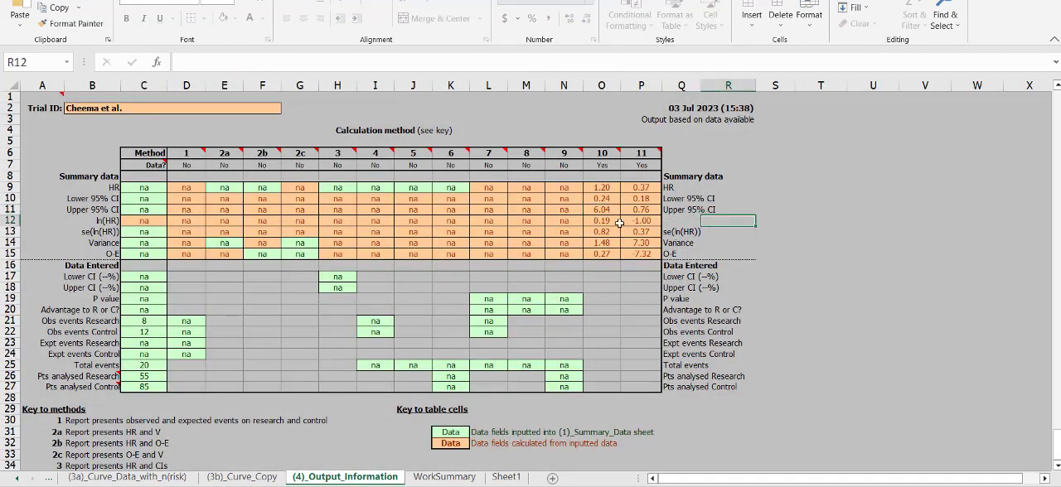
Step: Review the method 10 summary results in column O and identify the method from its header note
{"action": "left_click_drag", "start_coordinate": [596, 190], "coordinate": [623, 269]}
{"action": "left_click_drag", "start_coordinate": [637, 287], "coordinate": [607, 154]}
{"action": "double_click", "coordinate": [607, 153]}
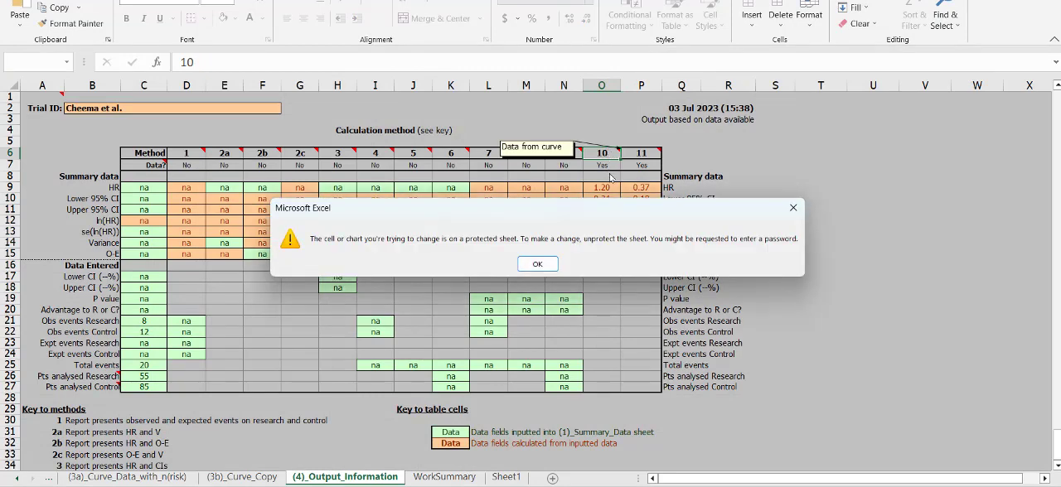
{"action": "left_click", "coordinate": [538, 265]}
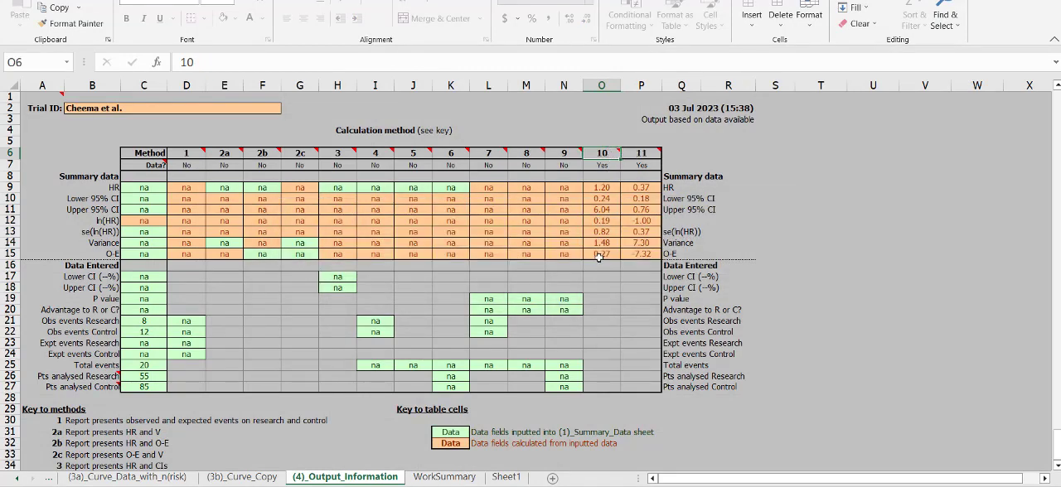
Step: Compare the summary results from HR to O-E of method 10 in column O with those of method 11 in column P
{"action": "left_click_drag", "start_coordinate": [600, 257], "coordinate": [603, 189]}
{"action": "left_click", "coordinate": [665, 263]}
{"action": "left_click_drag", "start_coordinate": [646, 255], "coordinate": [645, 165]}
{"action": "left_click", "coordinate": [641, 221]}
Step: Switch to the source paper 73.pdf in the browser and locate Table 1 with the multivariate analysis of prognostic factors
{"action": "key", "text": "super+Tab"}
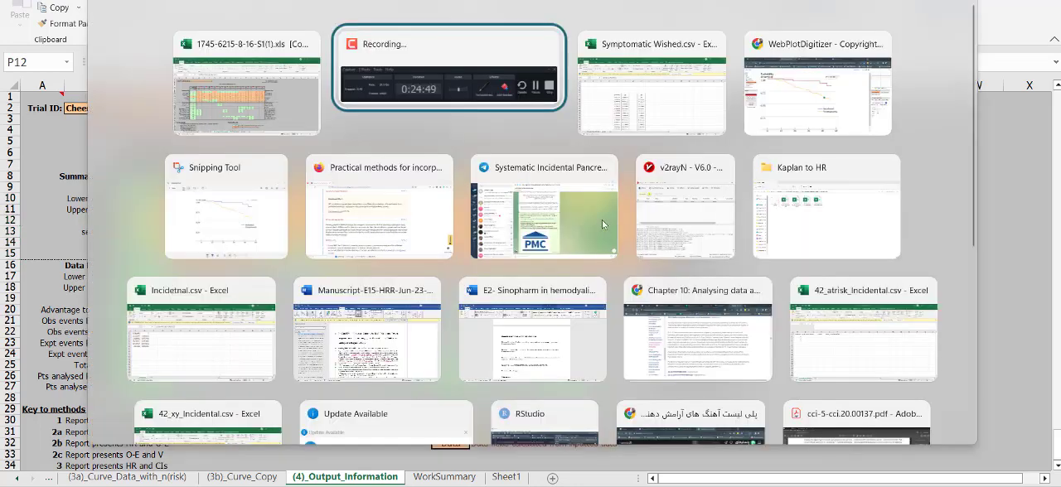
{"action": "key", "text": "alt+Tab"}
{"action": "key", "text": "alt+Tab"}
{"action": "key", "text": "ctrl+Tab"}
{"action": "scroll", "coordinate": [659, 338], "scroll_direction": "down", "scroll_amount": 6}
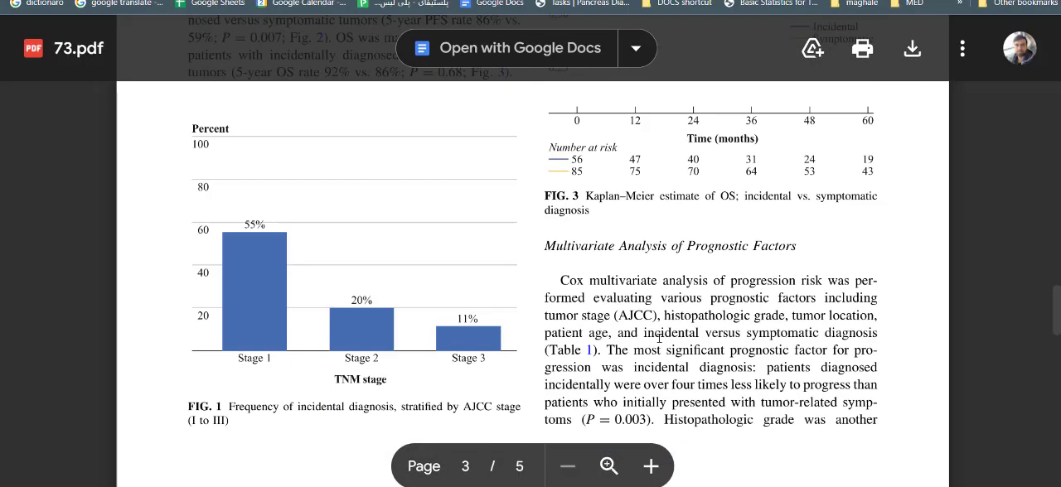
{"action": "scroll", "coordinate": [659, 338], "scroll_direction": "down", "scroll_amount": 7}
{"action": "scroll", "coordinate": [320, 259], "scroll_direction": "up", "scroll_amount": 3}
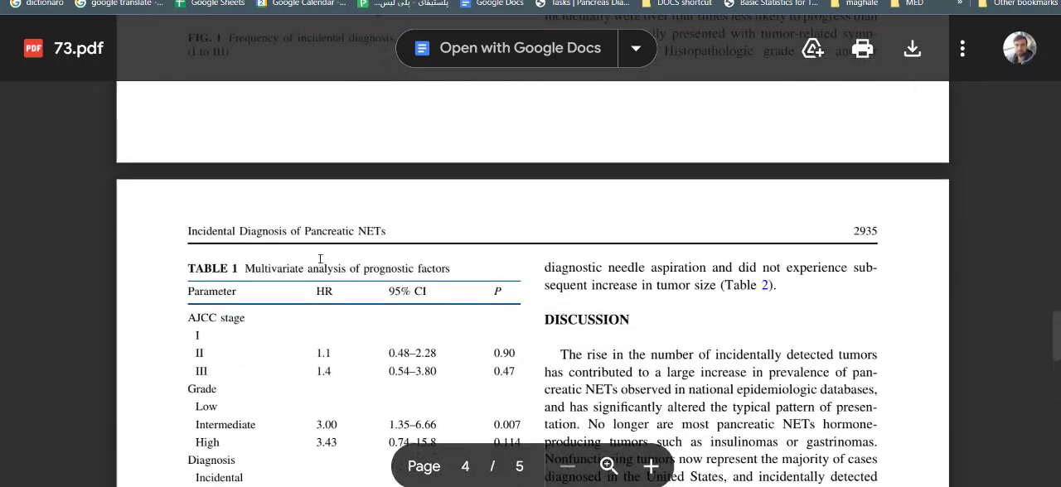
Step: Review the published Kaplan–Meier PFS and OS curves in Figures 2 and 3 of the paper
{"action": "scroll", "coordinate": [320, 259], "scroll_direction": "up", "scroll_amount": 8}
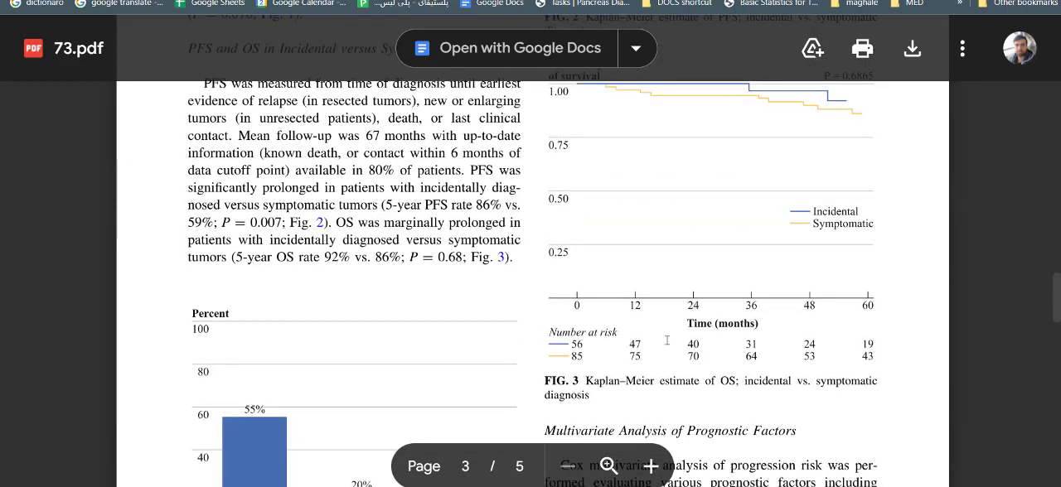
{"action": "scroll", "coordinate": [668, 340], "scroll_direction": "up", "scroll_amount": 2}
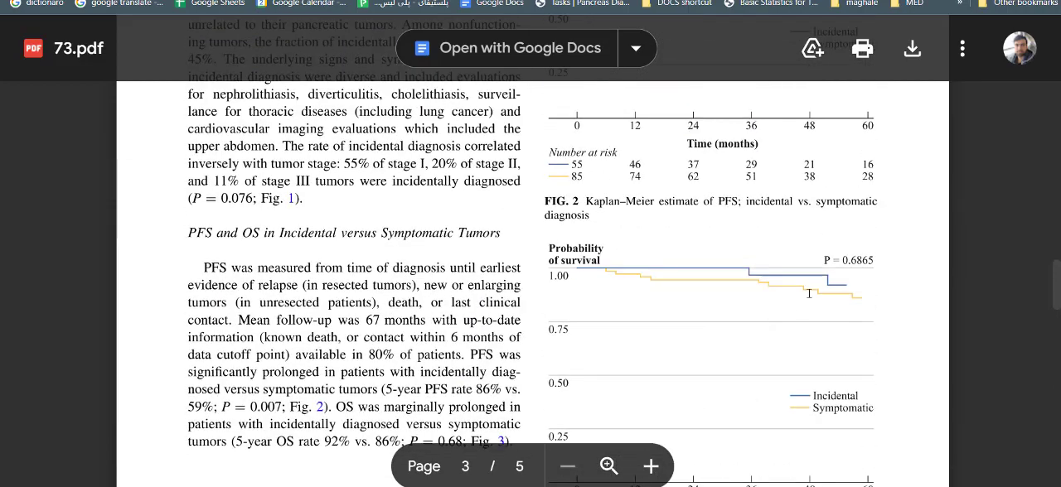
{"action": "scroll", "coordinate": [808, 294], "scroll_direction": "up", "scroll_amount": 4}
{"action": "scroll", "coordinate": [815, 356], "scroll_direction": "down", "scroll_amount": 3}
{"action": "scroll", "coordinate": [829, 293], "scroll_direction": "up", "scroll_amount": 2}
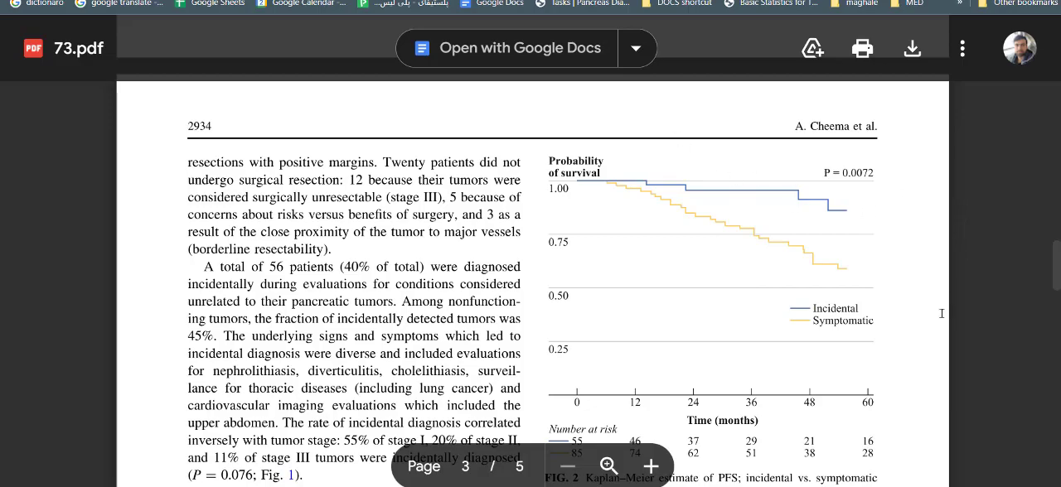
Step: Go back to Table 1 and highlight the published hazard ratio for symptomatic diagnosis
{"action": "scroll", "coordinate": [715, 284], "scroll_direction": "down", "scroll_amount": 20}
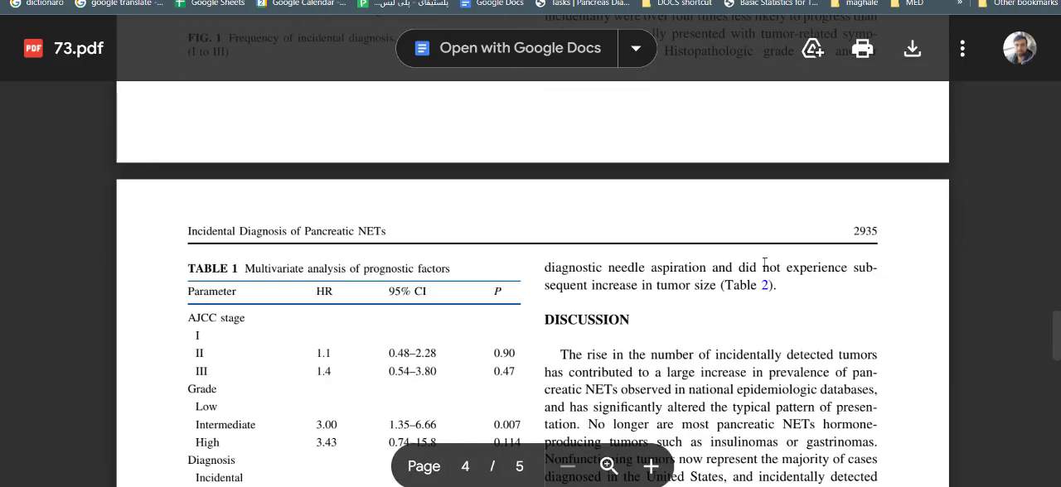
{"action": "scroll", "coordinate": [765, 261], "scroll_direction": "up", "scroll_amount": 10}
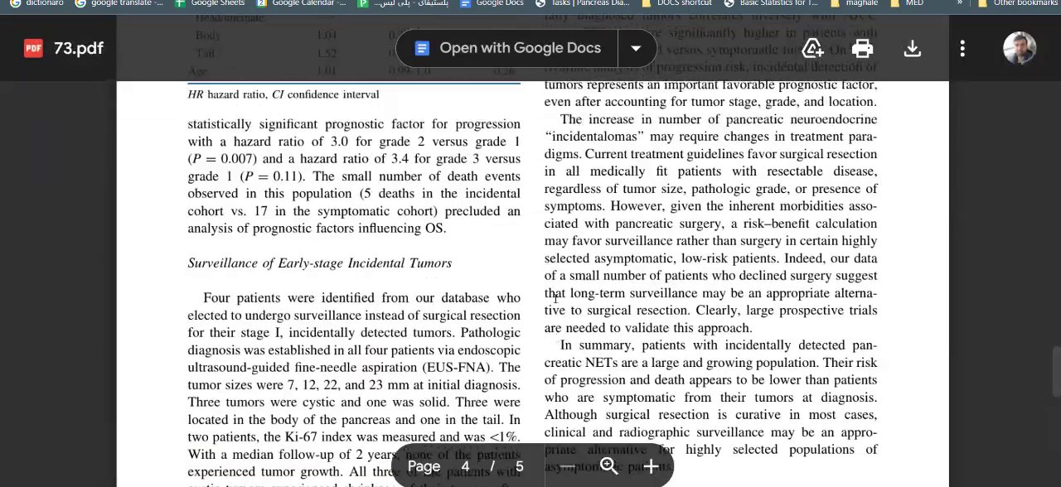
{"action": "scroll", "coordinate": [309, 278], "scroll_direction": "up", "scroll_amount": 2}
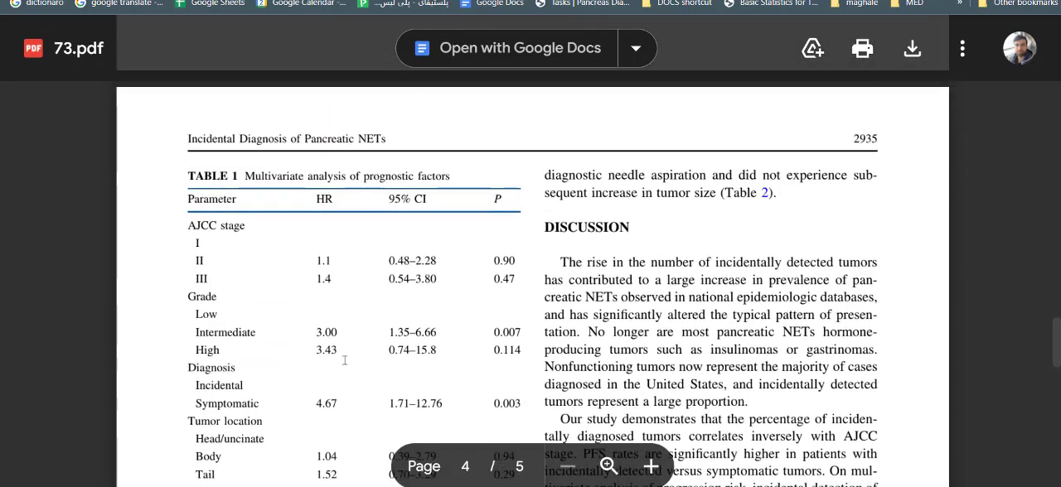
{"action": "scroll", "coordinate": [345, 360], "scroll_direction": "down", "scroll_amount": 4}
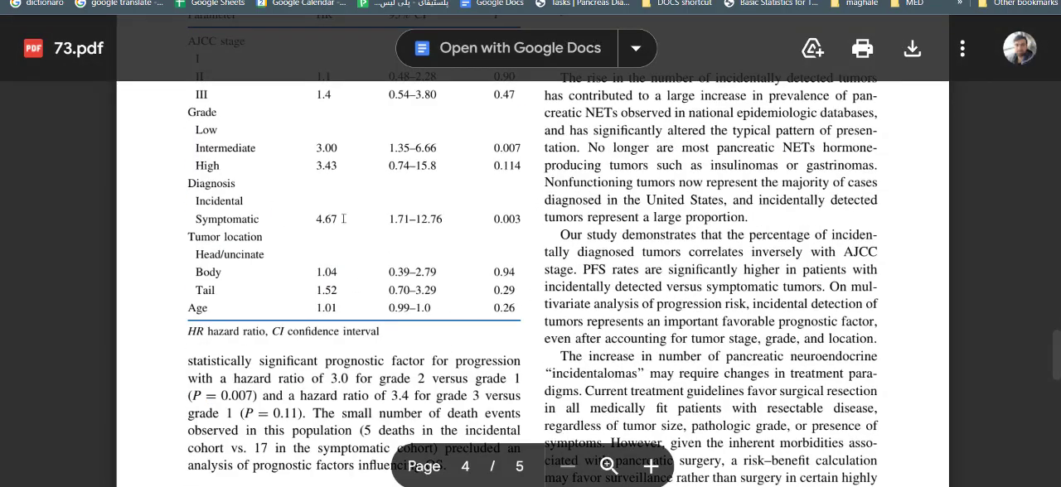
{"action": "scroll", "coordinate": [438, 279], "scroll_direction": "up", "scroll_amount": 20}
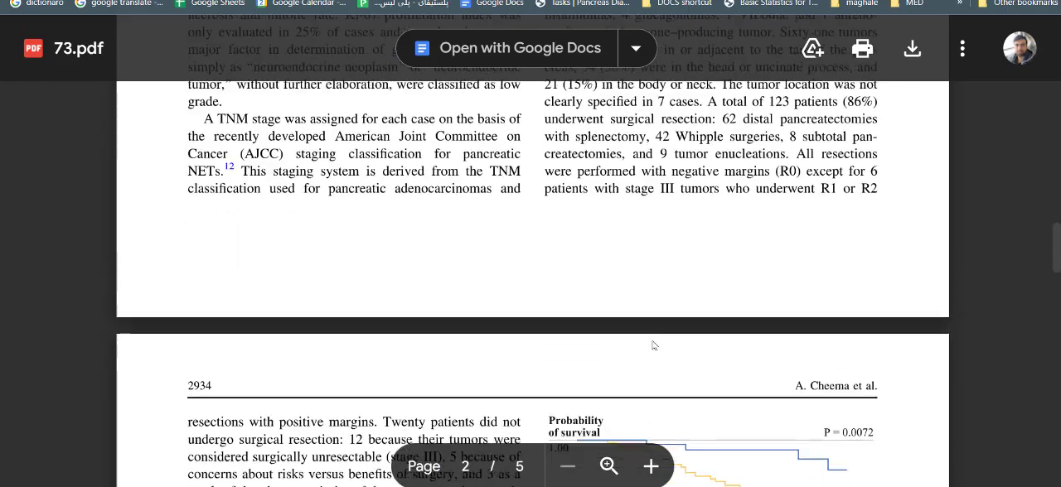
{"action": "scroll", "coordinate": [653, 346], "scroll_direction": "down", "scroll_amount": 20}
{"action": "mouse_move", "coordinate": [340, 314]}
{"action": "left_mouse_down"}
{"action": "mouse_move", "coordinate": [307, 307]}
{"action": "mouse_move", "coordinate": [346, 315]}
{"action": "left_mouse_up"}
{"action": "left_click", "coordinate": [339, 312]}
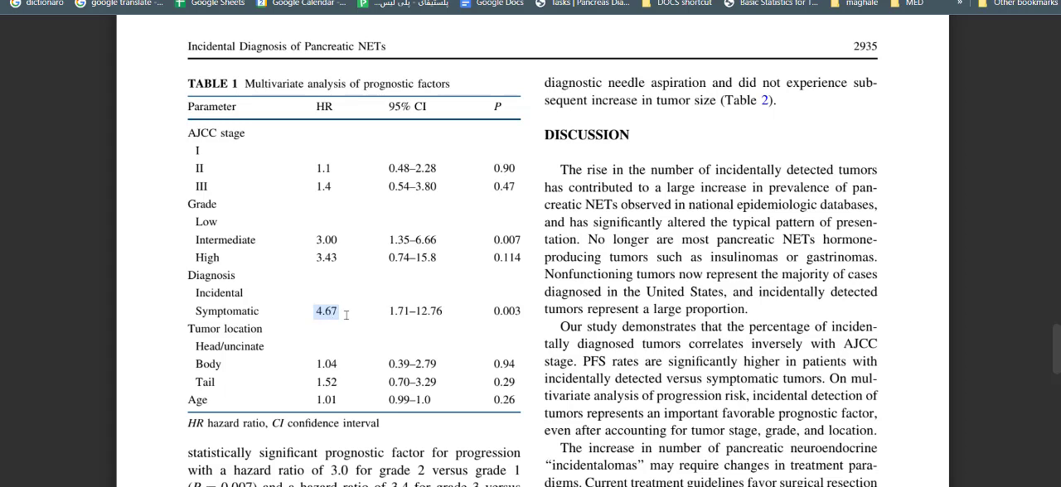
Step: Examine the Incidental and Symptomatic rows under Diagnosis in Table 1 to identify the reference group
{"action": "left_click", "coordinate": [306, 314]}
{"action": "left_click_drag", "start_coordinate": [269, 310], "coordinate": [193, 305]}
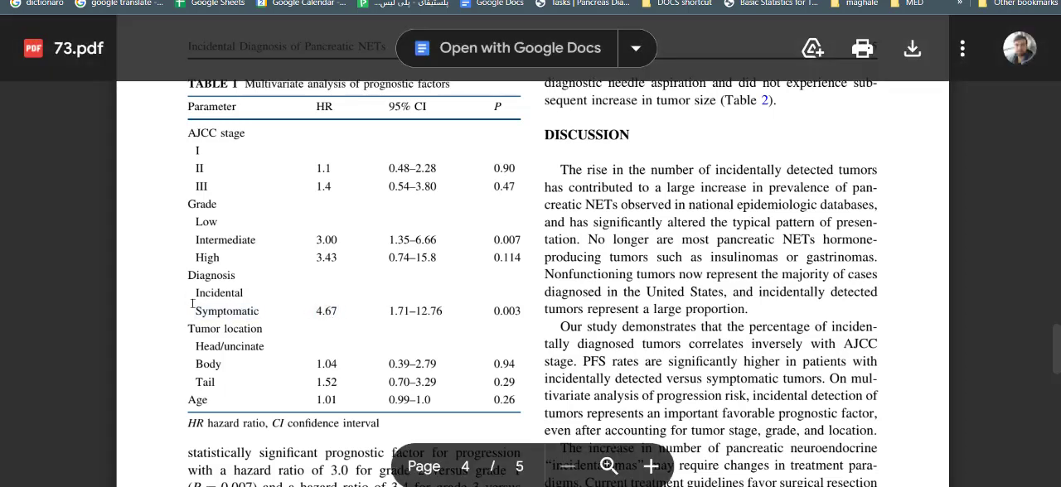
{"action": "double_click", "coordinate": [225, 314]}
{"action": "left_click", "coordinate": [227, 306]}
{"action": "double_click", "coordinate": [226, 296]}
{"action": "left_click", "coordinate": [346, 315]}
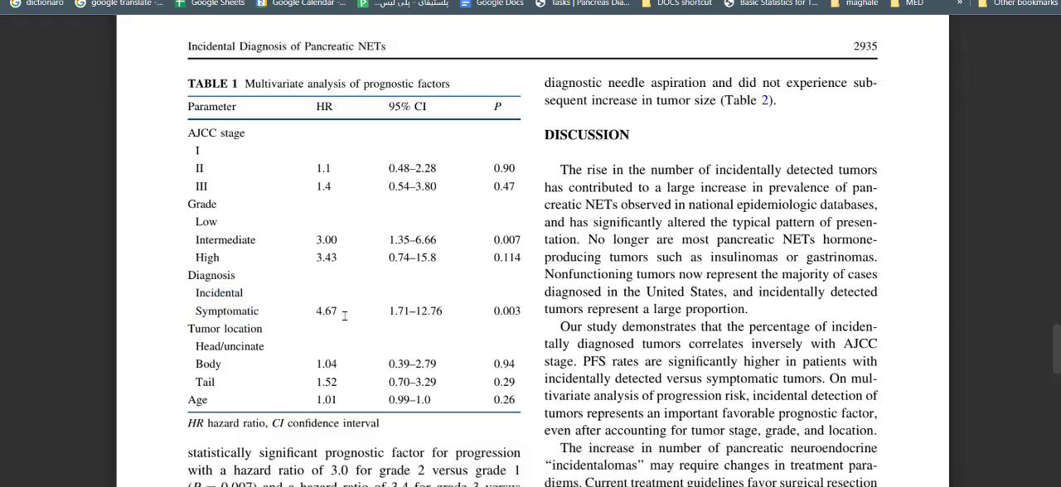
Step: Examine the HR and 95% CI in the Symptomatic row of Table 1
{"action": "double_click", "coordinate": [334, 314]}
{"action": "left_click", "coordinate": [333, 315]}
{"action": "double_click", "coordinate": [334, 310]}
{"action": "left_click", "coordinate": [330, 312]}
{"action": "double_click", "coordinate": [334, 314]}
{"action": "left_click", "coordinate": [329, 312]}
{"action": "double_click", "coordinate": [325, 312]}
{"action": "left_click", "coordinate": [339, 310]}
{"action": "double_click", "coordinate": [339, 311]}
{"action": "left_click", "coordinate": [422, 317]}
Step: Switch back to the spreadsheet and check the method 11 hazard ratio in P9 of (4)_Output_Information
{"action": "key", "text": "alt+Tab"}
{"action": "left_click", "coordinate": [669, 231]}
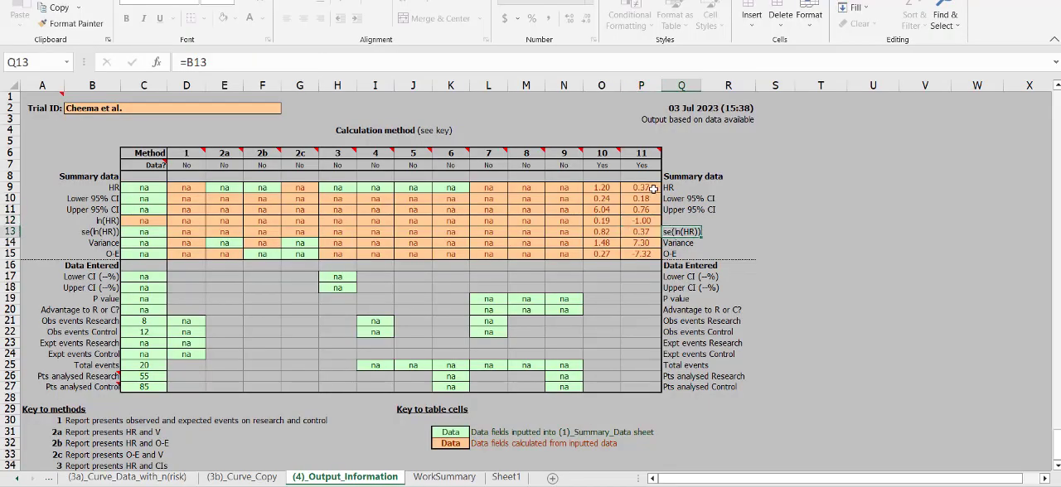
{"action": "mouse_move", "coordinate": [648, 189]}
{"action": "left_mouse_down"}
{"action": "mouse_move", "coordinate": [643, 255]}
{"action": "mouse_move", "coordinate": [634, 187]}
{"action": "left_mouse_up"}
{"action": "left_click", "coordinate": [714, 265]}
Step: Review the reconstructed Kaplan–Meier graph on (3b)_Curve_Copy and the survival and number-at-risk data on (3a)_Curve_Data_with_n(risk)
{"action": "left_click", "coordinate": [241, 478]}
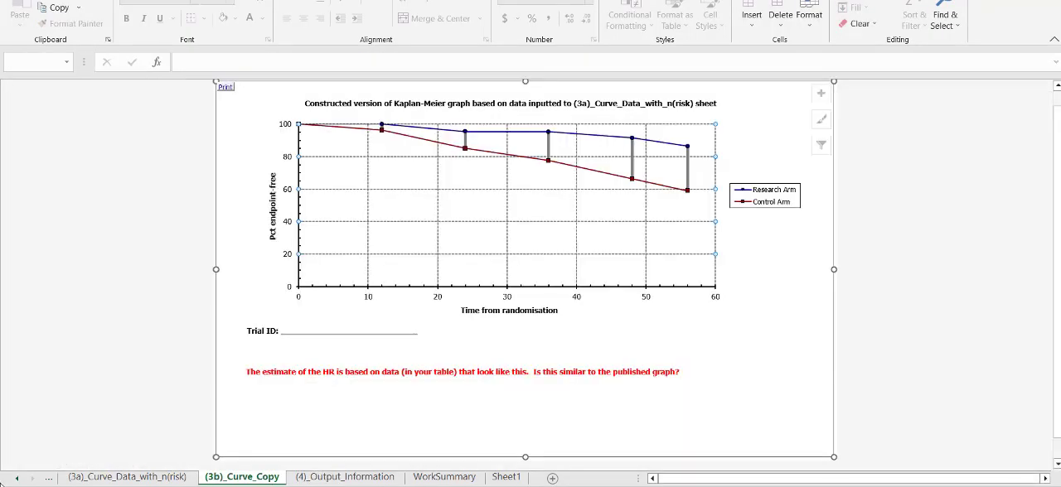
{"action": "left_click", "coordinate": [17, 478]}
{"action": "left_click", "coordinate": [17, 478]}
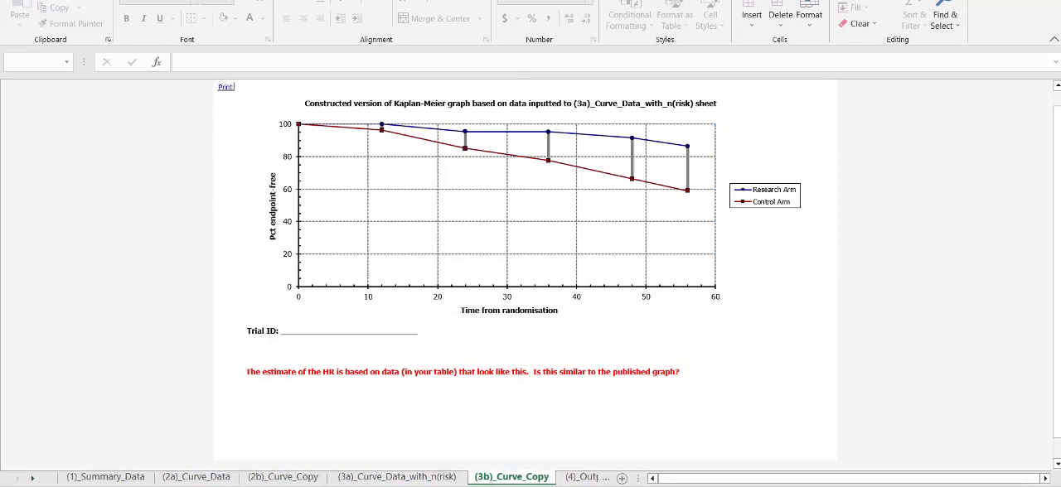
{"action": "left_click", "coordinate": [395, 477]}
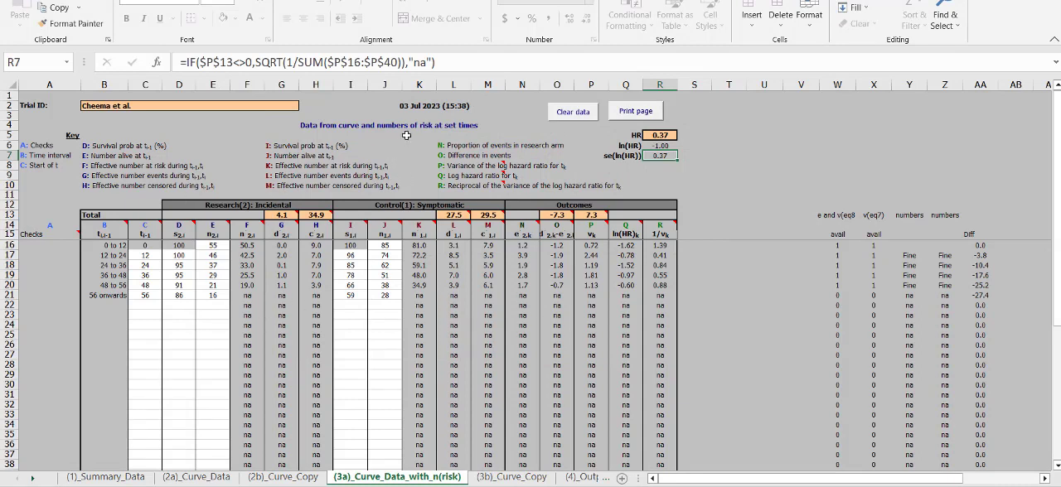
{"action": "left_click", "coordinate": [355, 125]}
{"action": "left_click", "coordinate": [454, 265]}
{"action": "left_click_drag", "start_coordinate": [384, 298], "coordinate": [88, 208]}
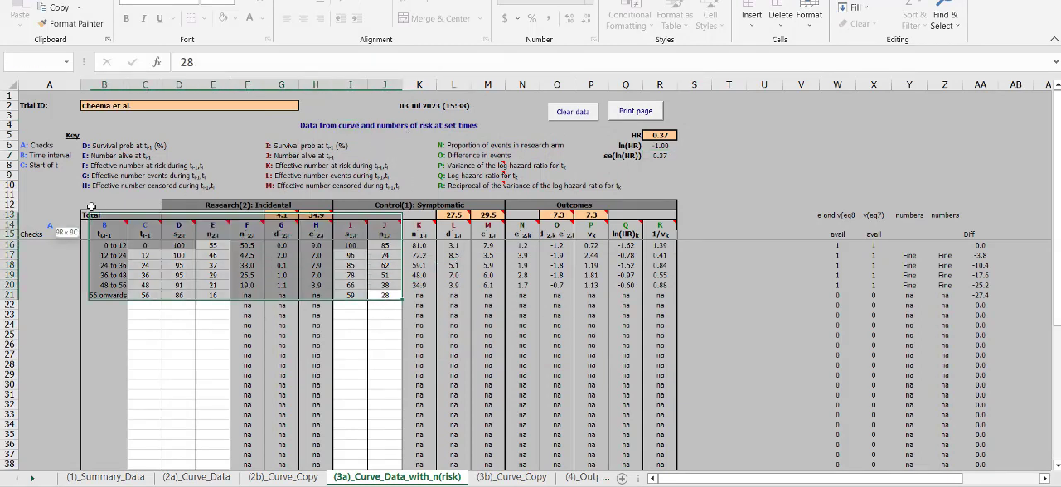
{"action": "left_click", "coordinate": [521, 355]}
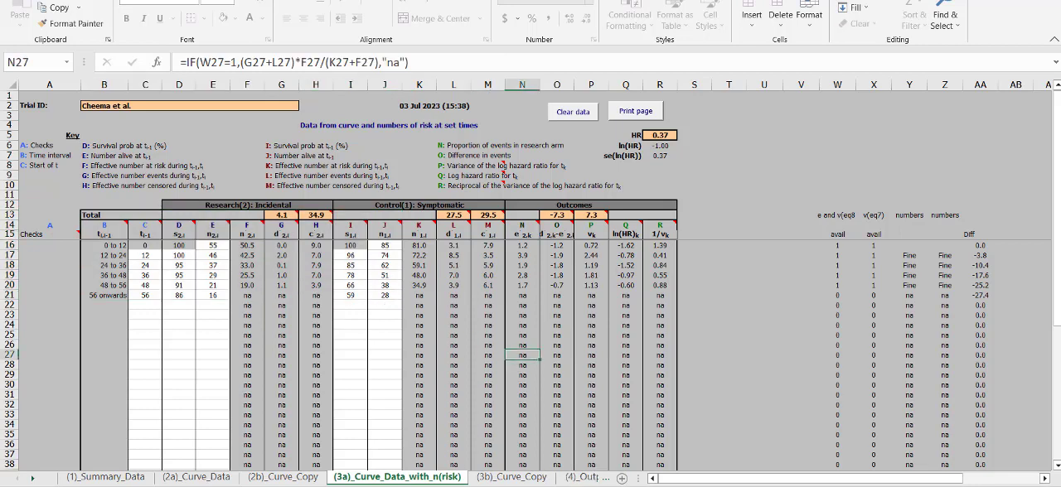
Step: Return to the (4)_Output_Information sheet and check the method 11 HR with its lower and upper 95% CI
{"action": "left_click", "coordinate": [32, 478]}
{"action": "left_click", "coordinate": [32, 478]}
{"action": "left_click", "coordinate": [432, 478]}
{"action": "left_click", "coordinate": [517, 478]}
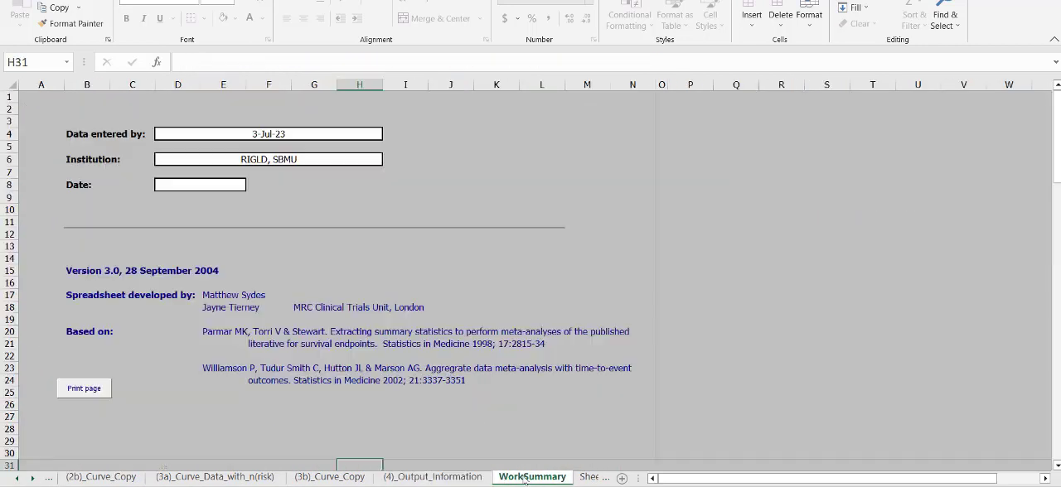
{"action": "left_click", "coordinate": [432, 478]}
{"action": "left_click", "coordinate": [650, 212]}
{"action": "left_click_drag", "start_coordinate": [650, 214], "coordinate": [645, 188]}
{"action": "left_click", "coordinate": [742, 228]}
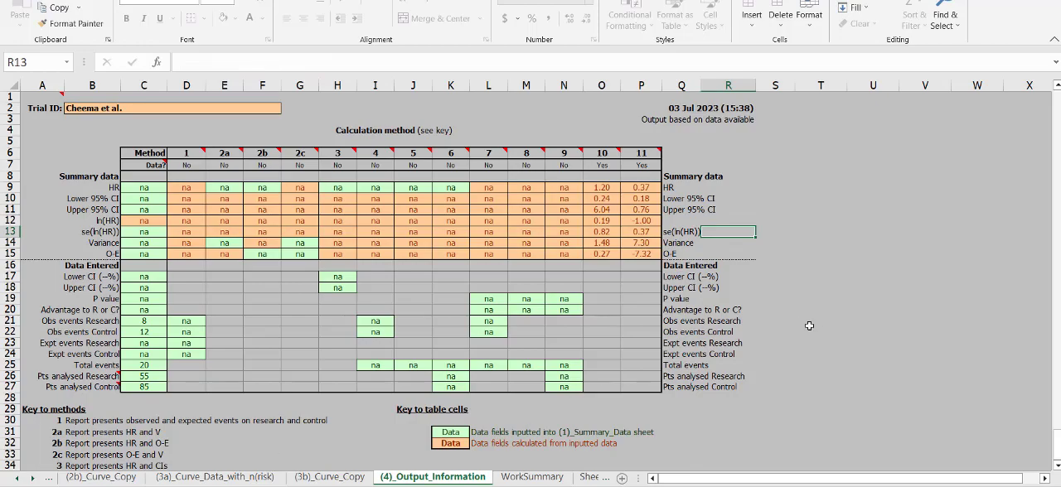
Step: Switch to the PubMed Central article on practical methods for incorporating time-to-event data in Firefox
{"action": "key", "text": "alt+Tab"}
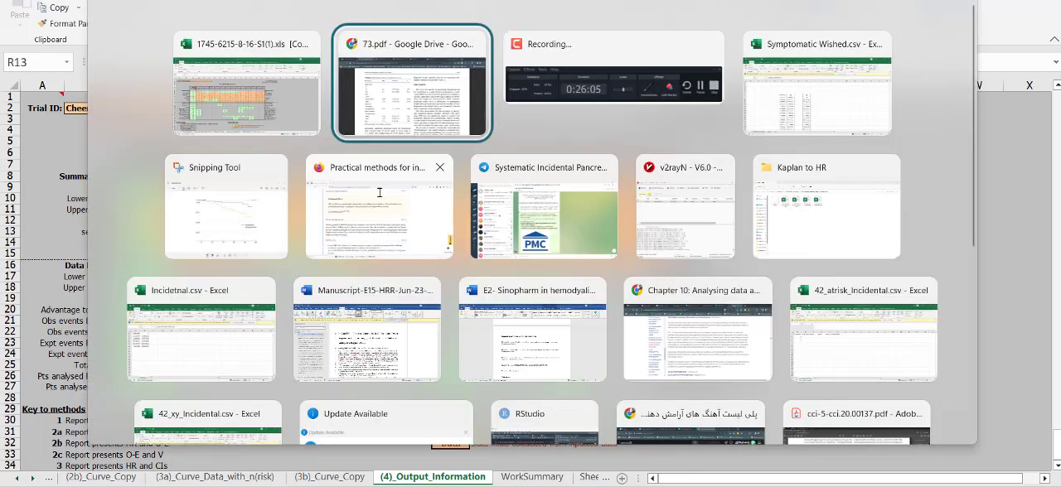
{"action": "key", "text": "alt+Tab"}
{"action": "key", "text": "alt+Tab"}
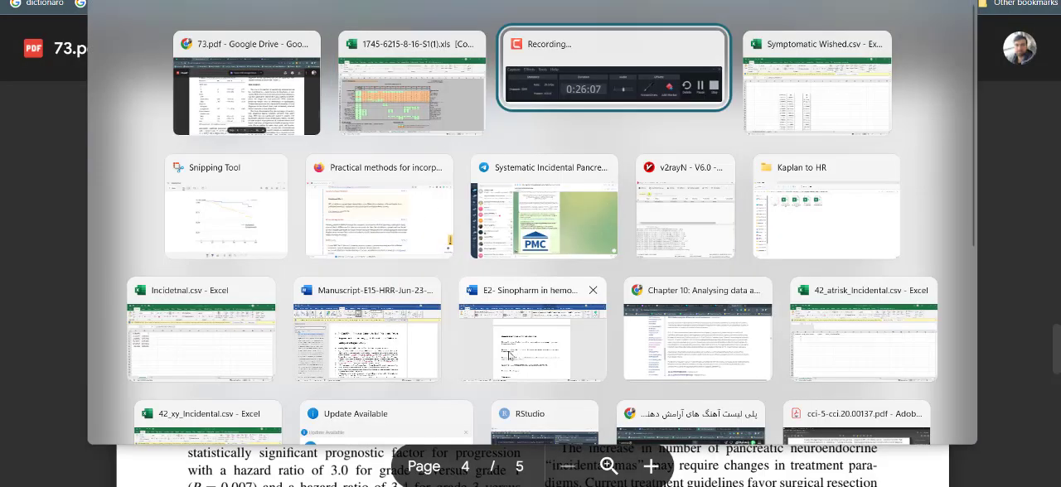
{"action": "key", "text": "alt+Tab"}
{"action": "key", "text": "Escape"}
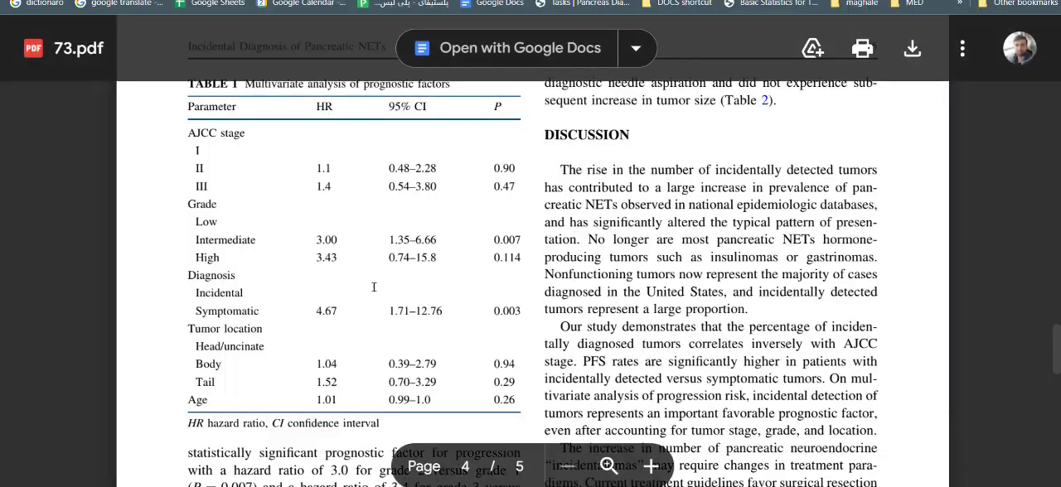
{"action": "key", "text": "alt+Tab"}
{"action": "key", "text": "alt+Tab"}
{"action": "key", "text": "alt+Tab"}
{"action": "left_click", "coordinate": [442, 202]}
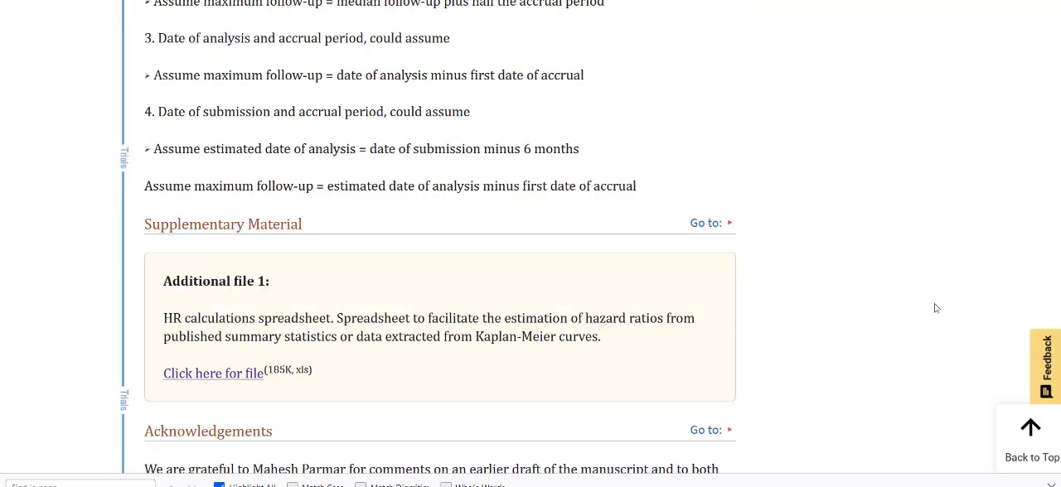
Step: Go to the start of the article and highlight its title, "Practical methods for incorporating summary time-to-event data into meta-analysis"
{"action": "scroll", "coordinate": [935, 308], "scroll_direction": "up", "scroll_amount": 3}
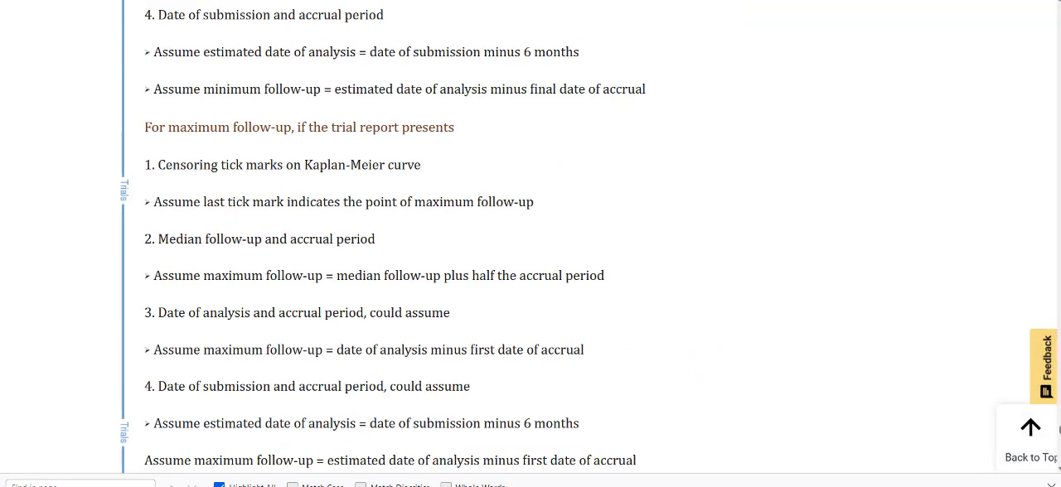
{"action": "scroll", "coordinate": [1058, 433], "scroll_direction": "down", "scroll_amount": 5}
{"action": "left_click_drag", "start_coordinate": [1058, 435], "coordinate": [1053, 2]}
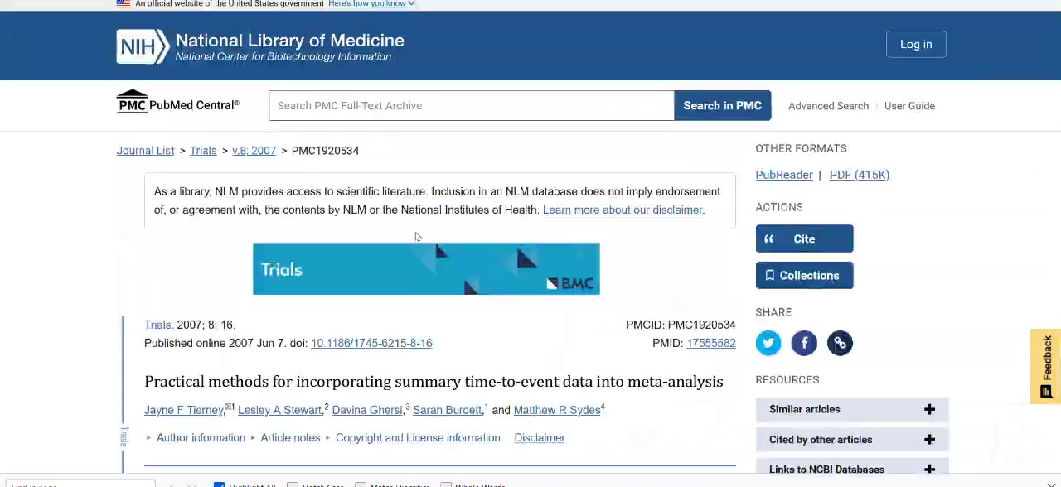
{"action": "scroll", "coordinate": [412, 235], "scroll_direction": "down", "scroll_amount": 1}
{"action": "triple_click", "coordinate": [187, 286]}
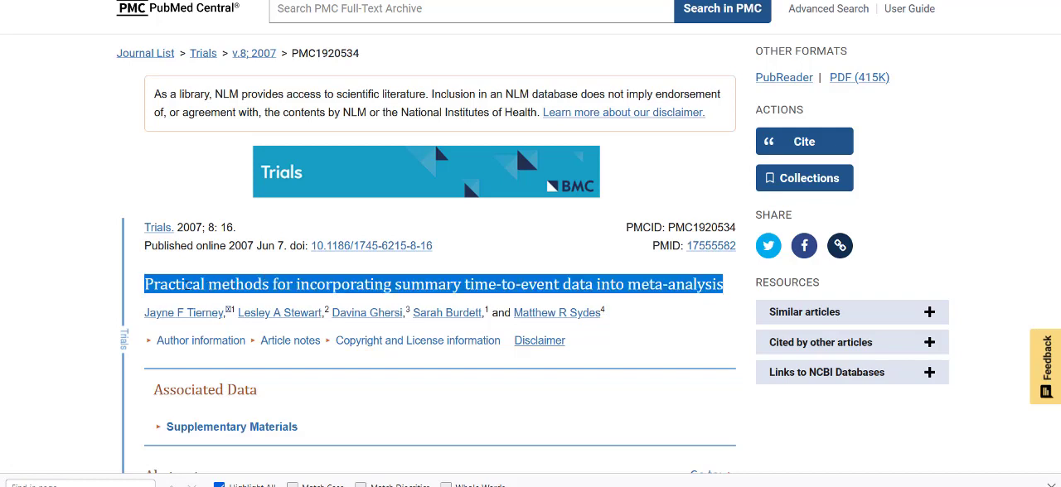
{"action": "triple_click", "coordinate": [203, 285]}
{"action": "left_click", "coordinate": [624, 348]}
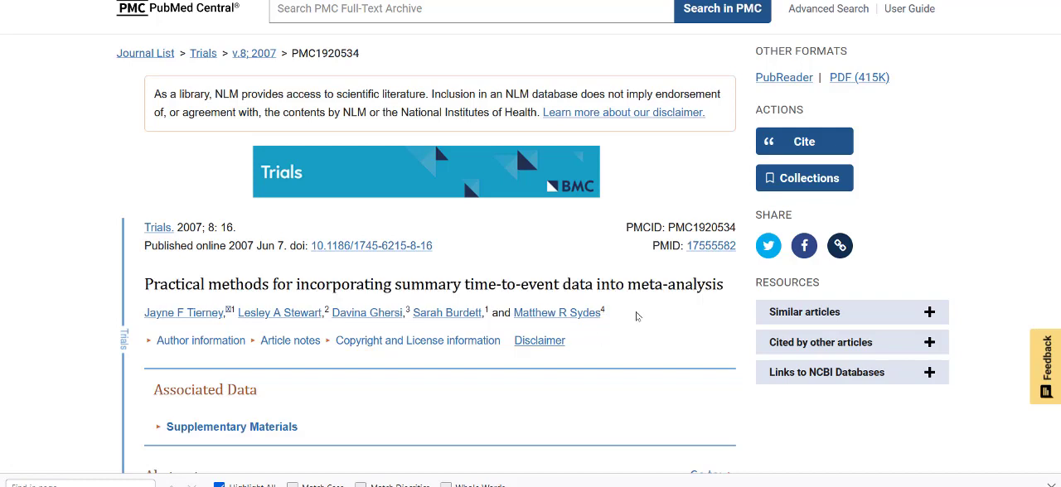